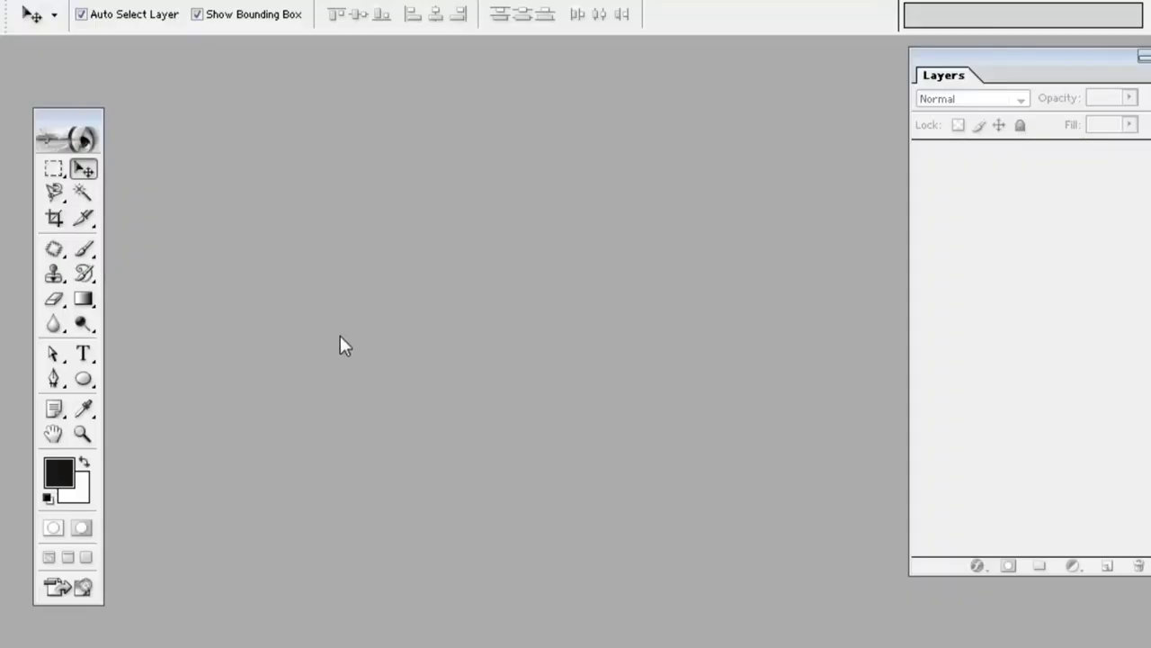
Step: Open the War-Background image
key("alt+f")
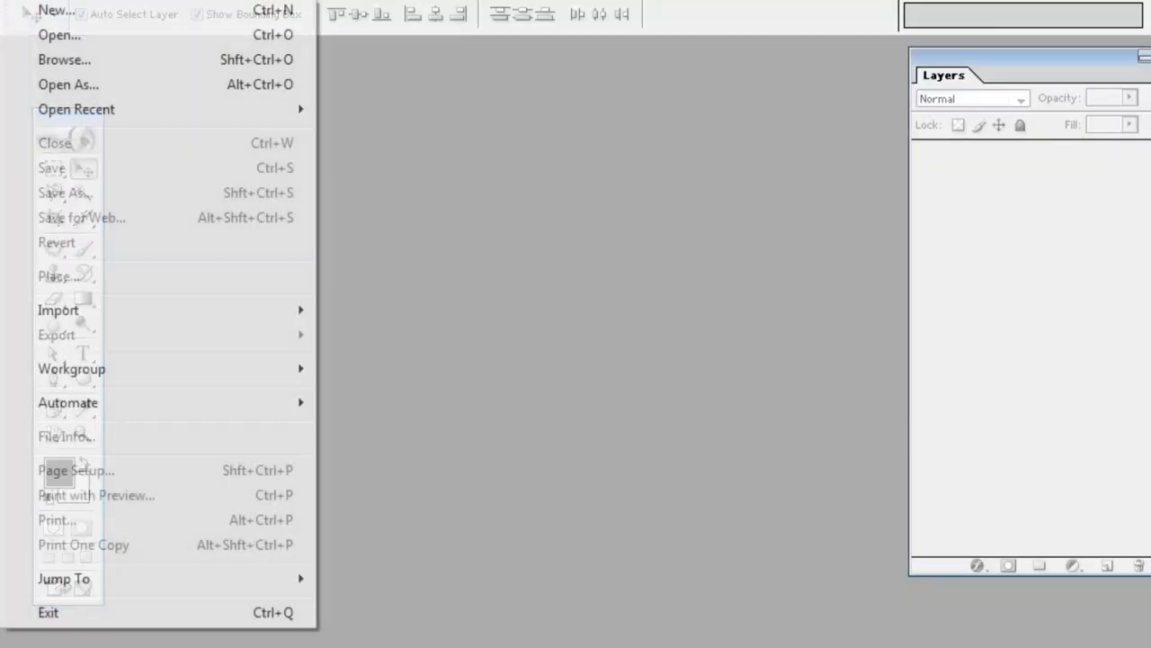
left_click(45, 34)
double_click(681, 128)
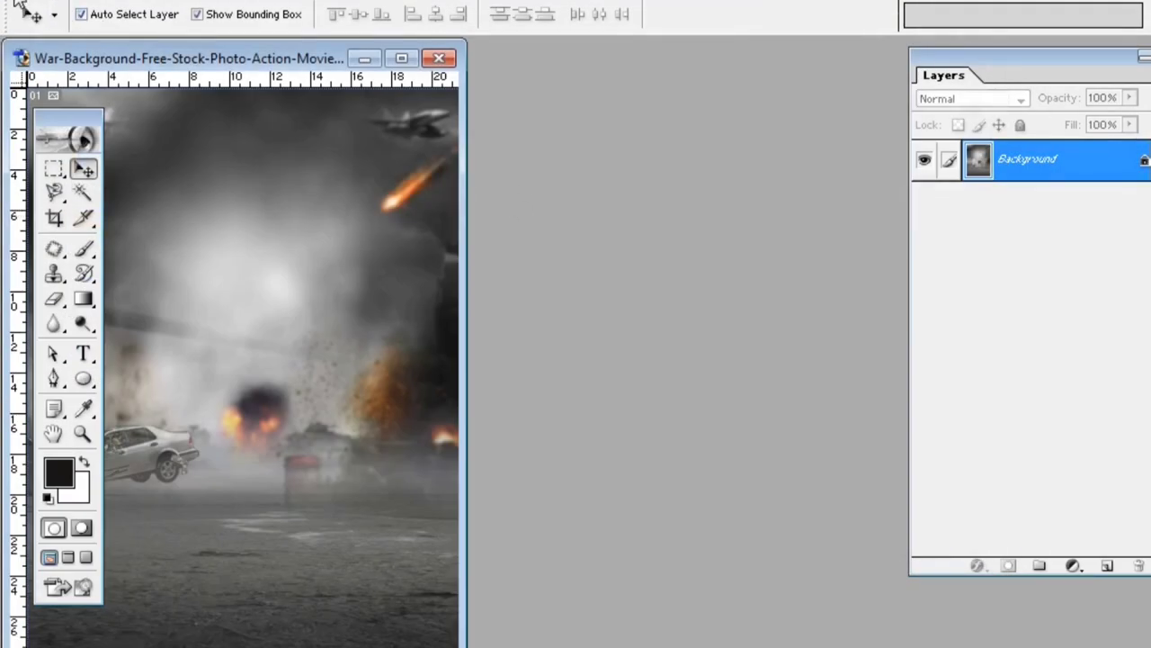
Step: Create a blank white 4000×6000 px, 72 ppi document and place it beside the war image
left_click(15, 2)
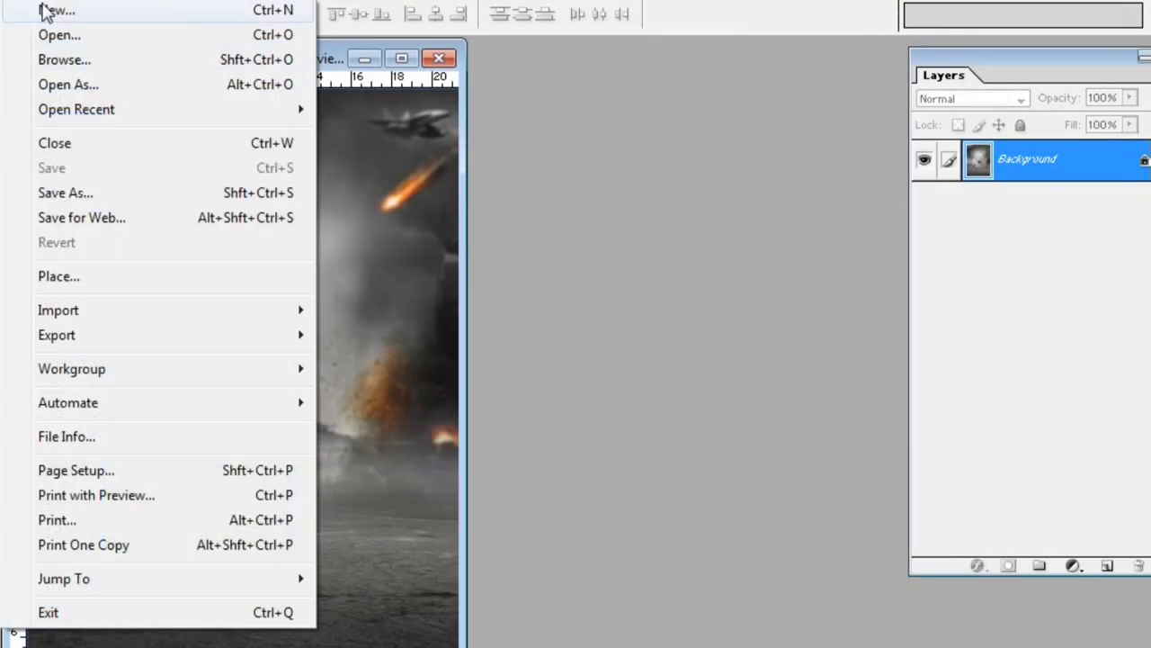
left_click(27, 7)
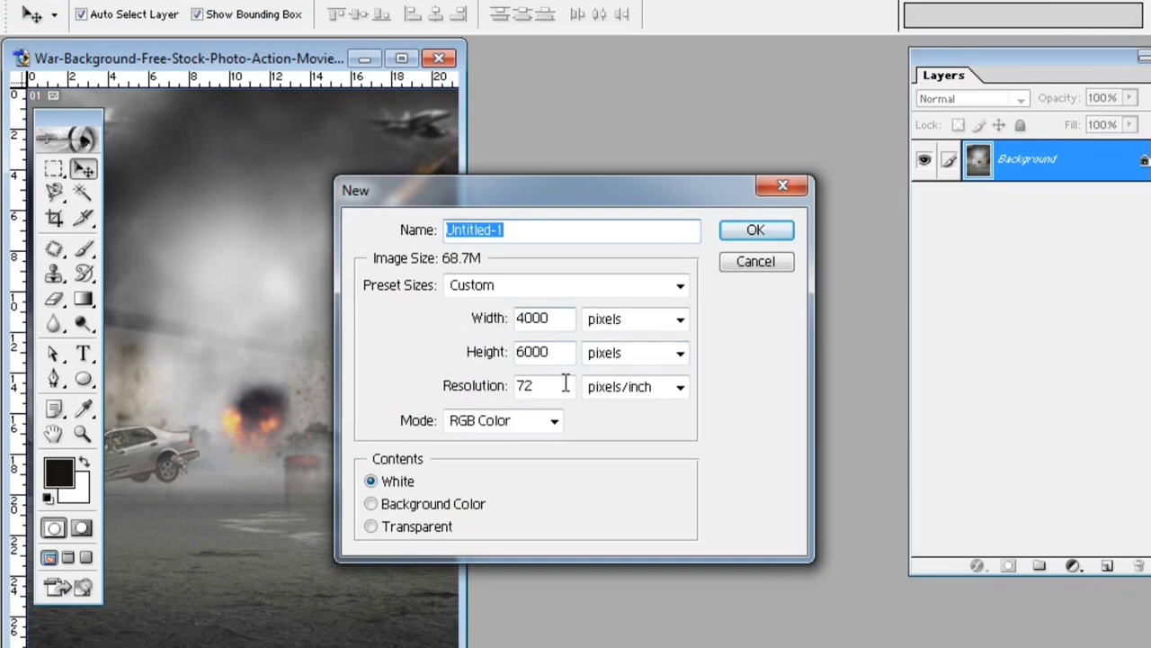
left_click(776, 230)
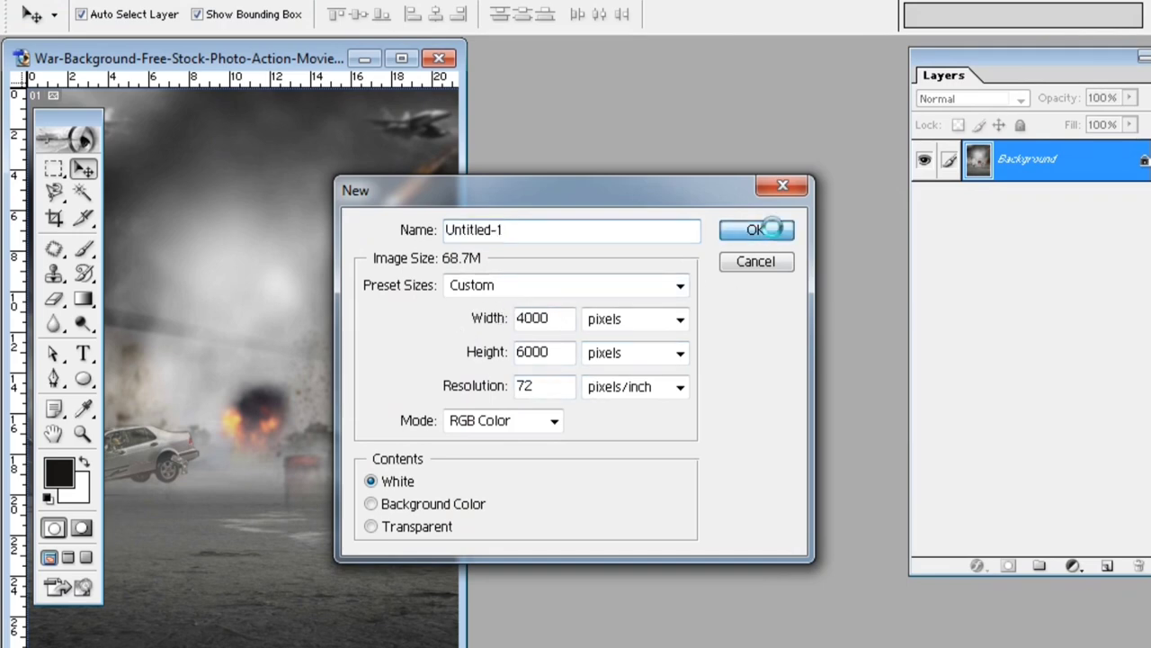
left_click_drag(250, 71, 837, 46)
Step: Drag the war scene into the Untitled-1 document and maximize its window
left_click(259, 298)
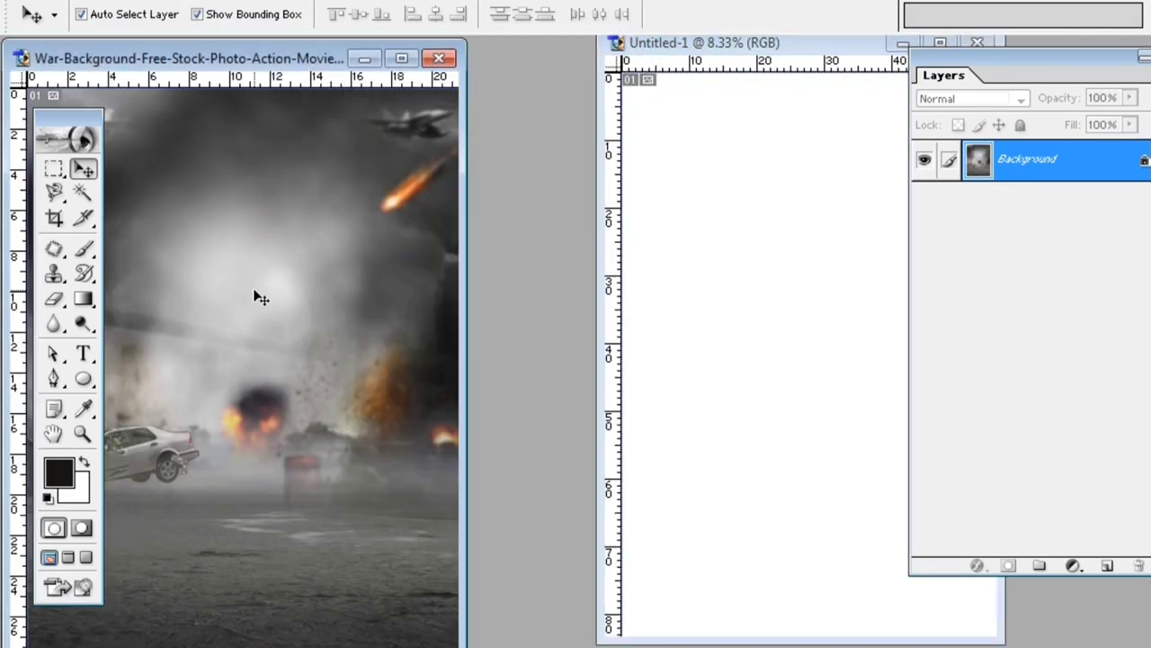
left_click_drag(279, 285, 730, 256)
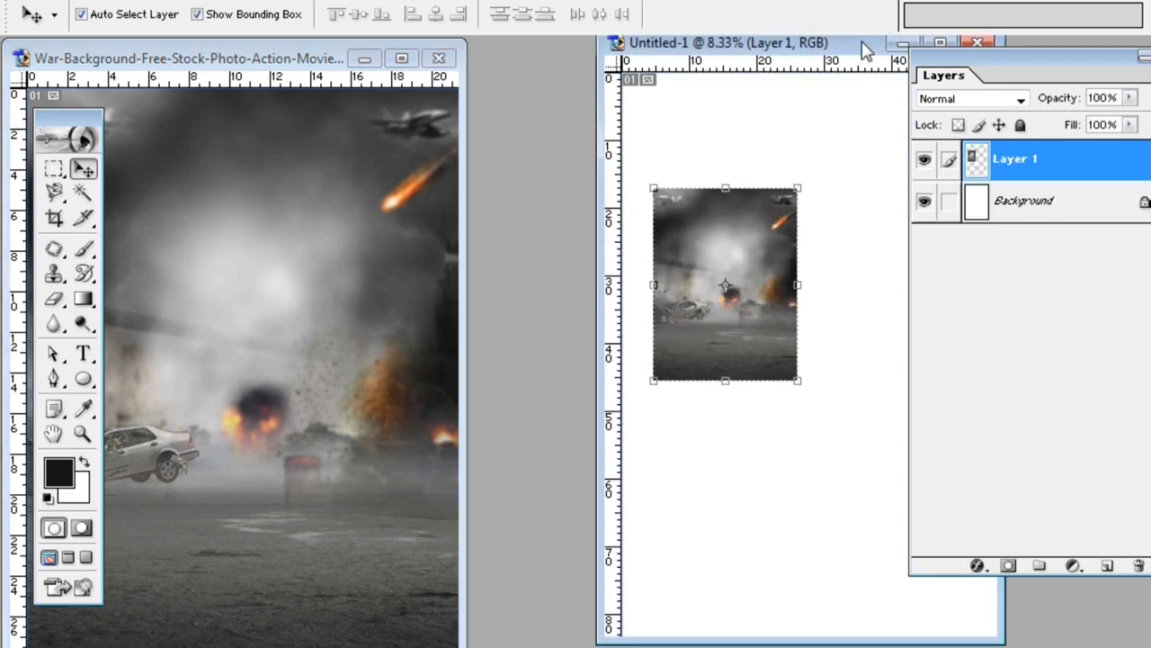
left_click_drag(864, 43, 537, 50)
left_click(617, 51)
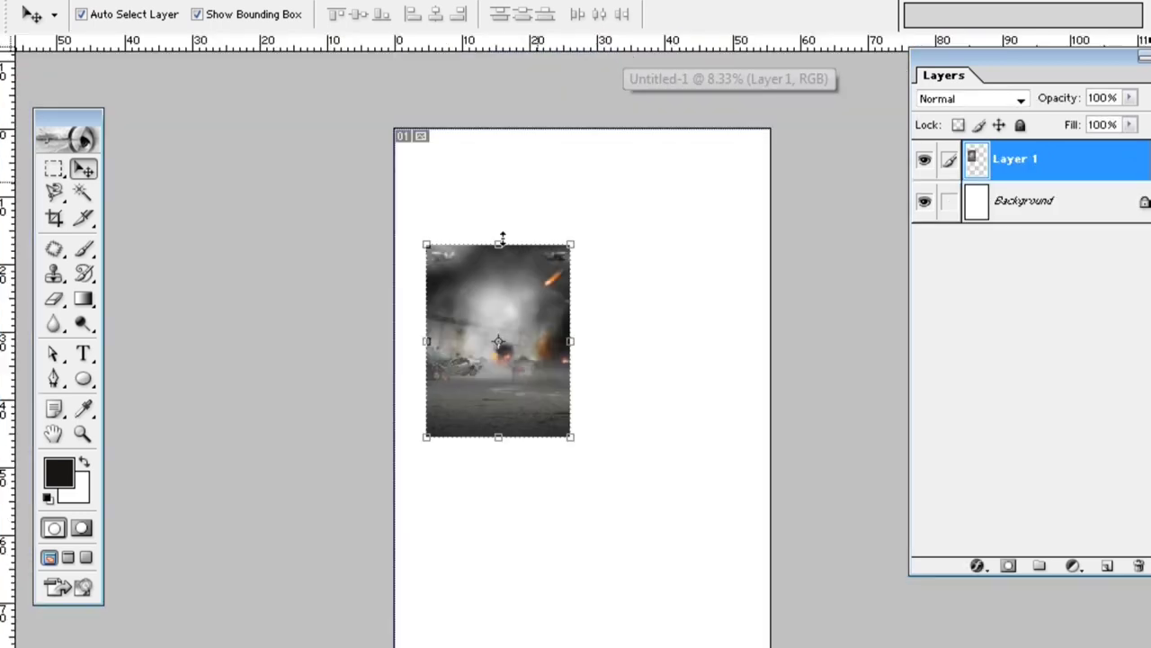
Step: Free-transform the war scene so it covers the entire canvas, then apply it
left_click_drag(466, 378, 430, 261)
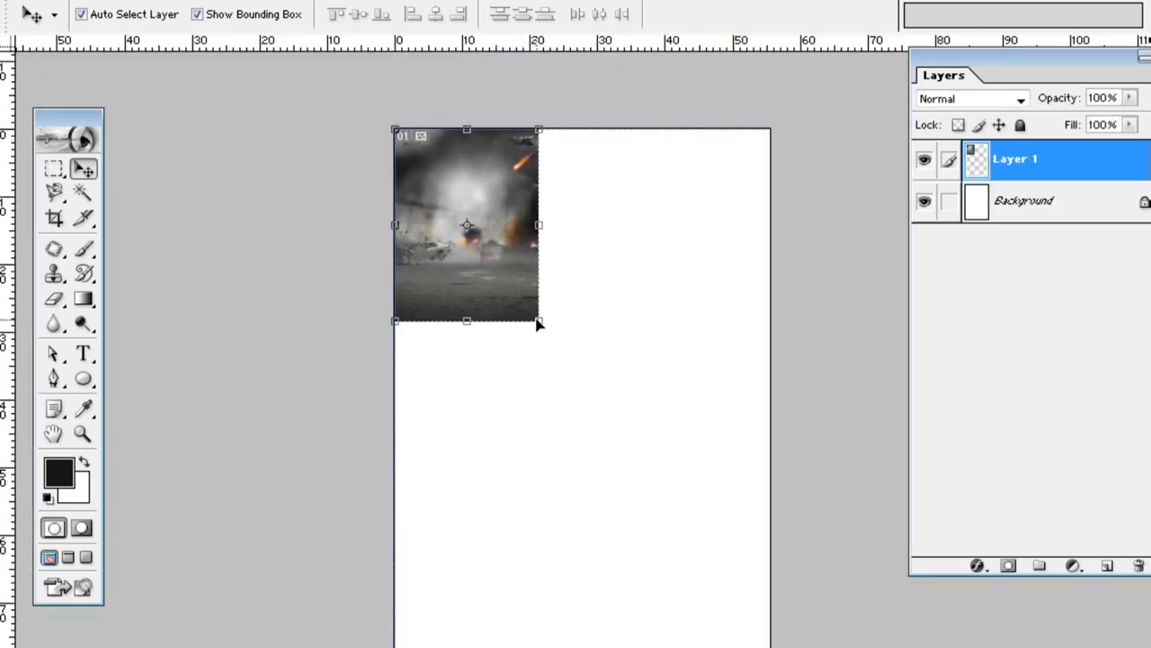
left_click_drag(537, 324, 533, 313)
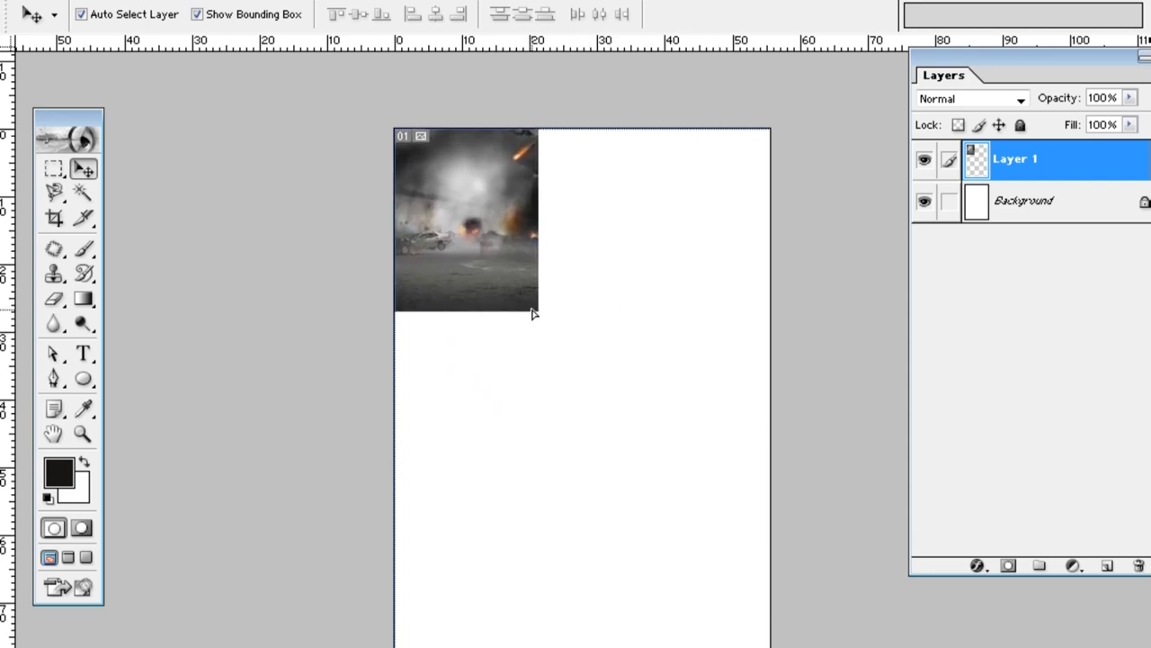
left_click_drag(537, 311, 797, 643)
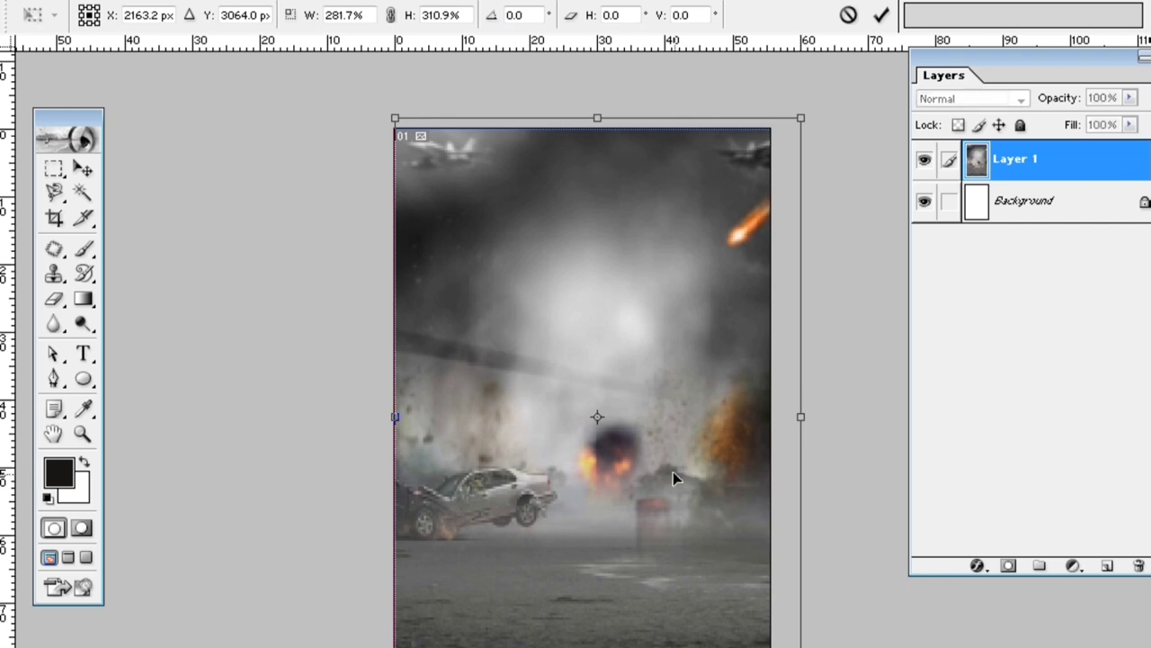
left_click_drag(673, 471, 644, 467)
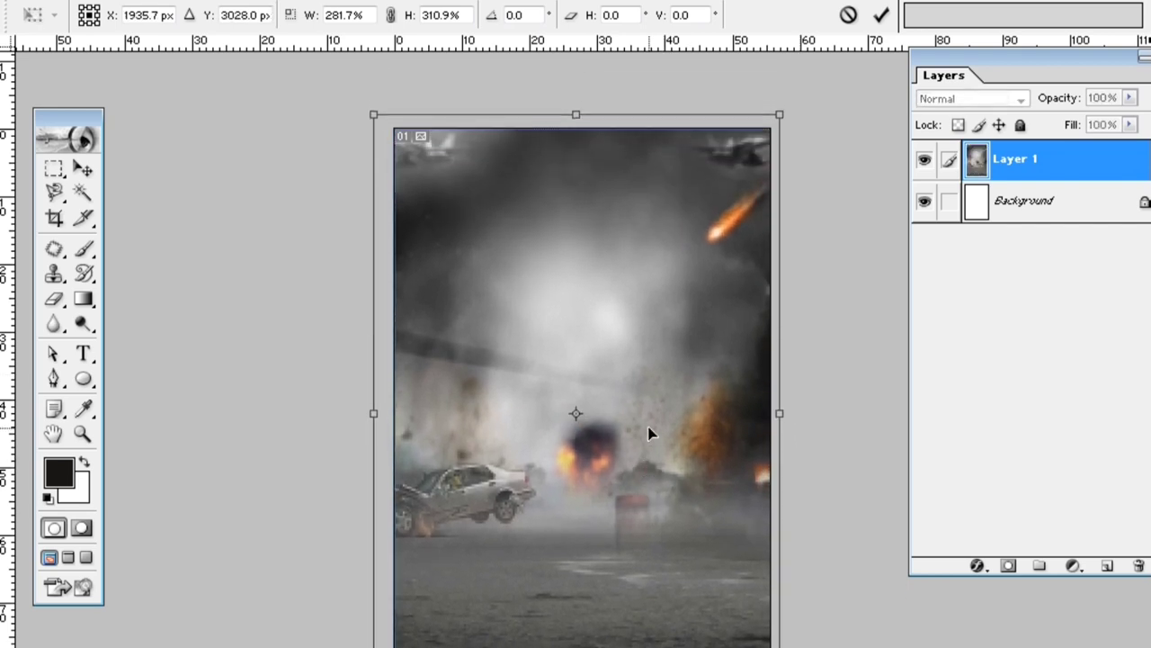
key("ctrl+minus")
left_click_drag(650, 438, 646, 422)
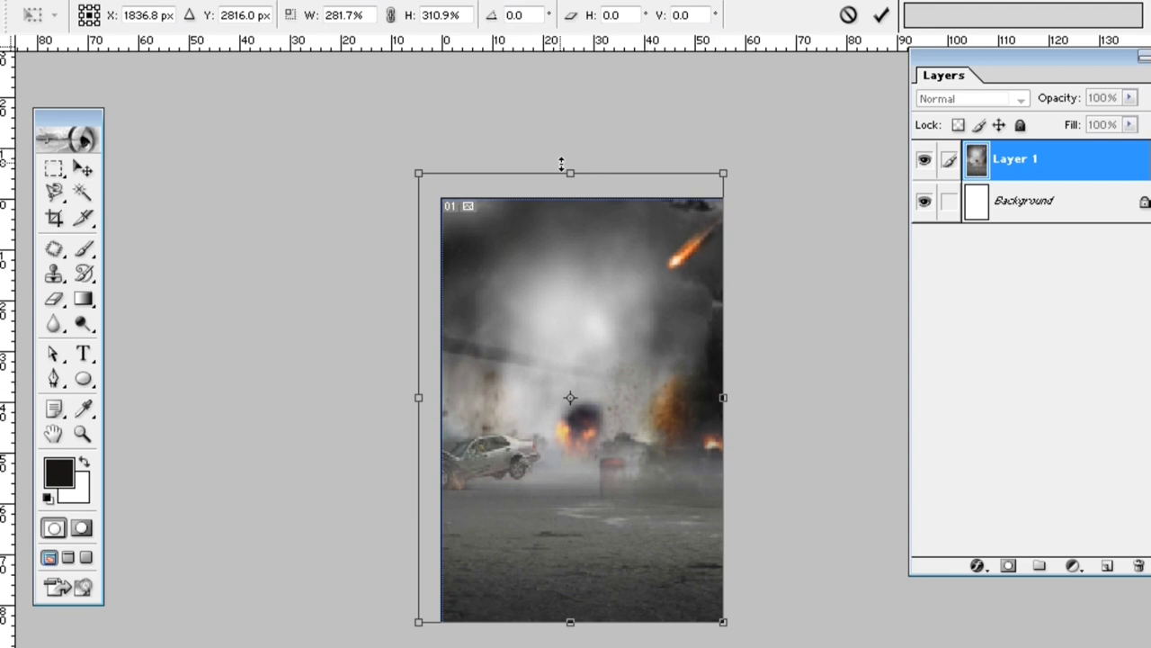
left_click_drag(572, 171, 576, 199)
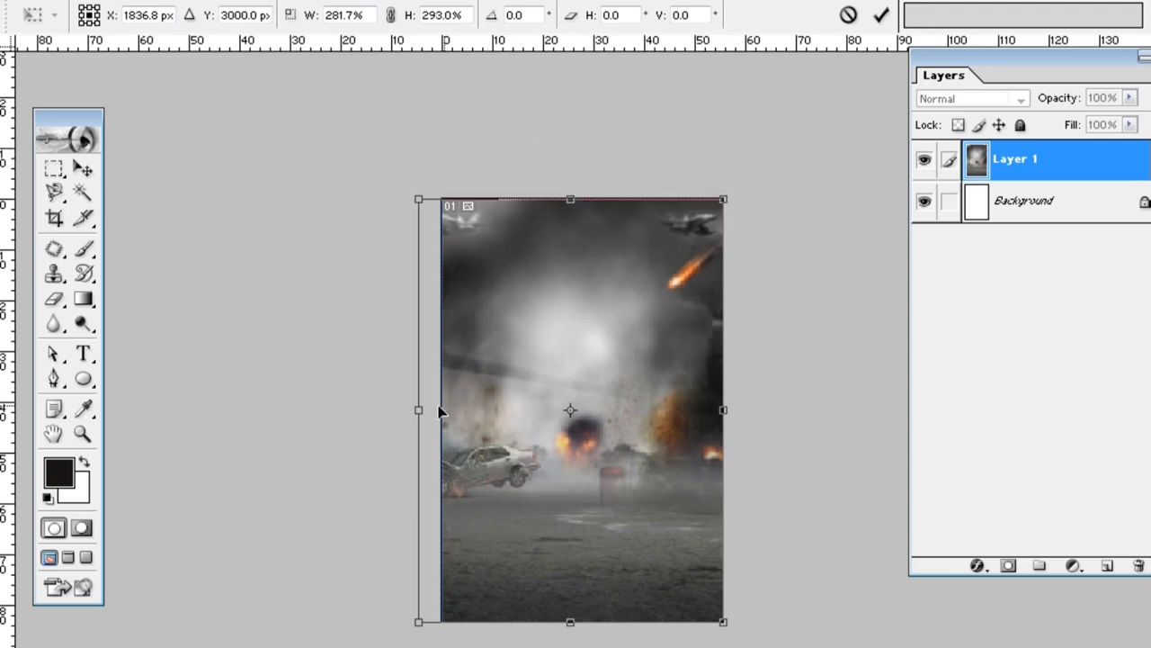
left_click_drag(409, 409, 431, 407)
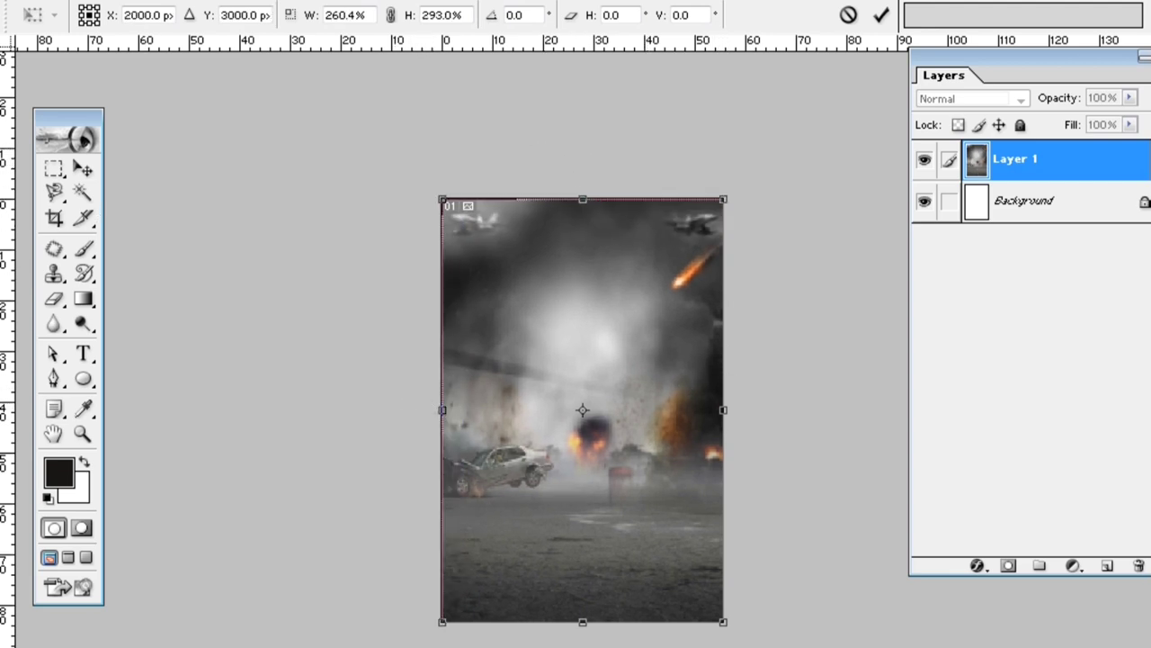
left_click(82, 168)
left_click(501, 277)
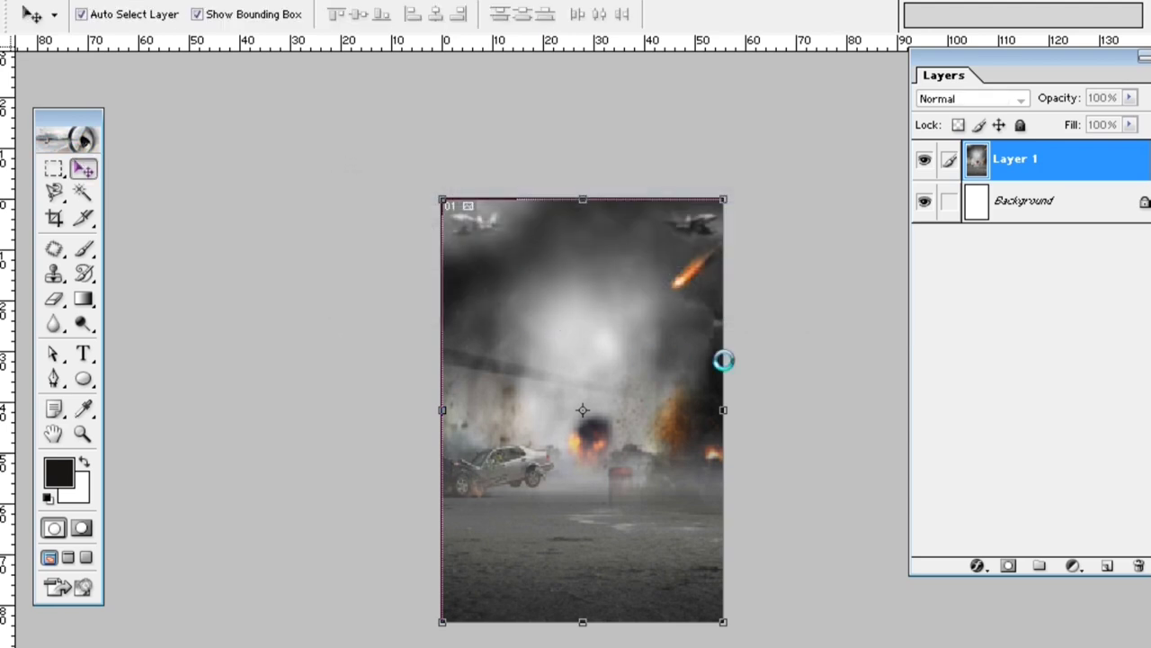
Step: Apply a 3.4-pixel Gaussian Blur to the war background layer
left_click(314, 3)
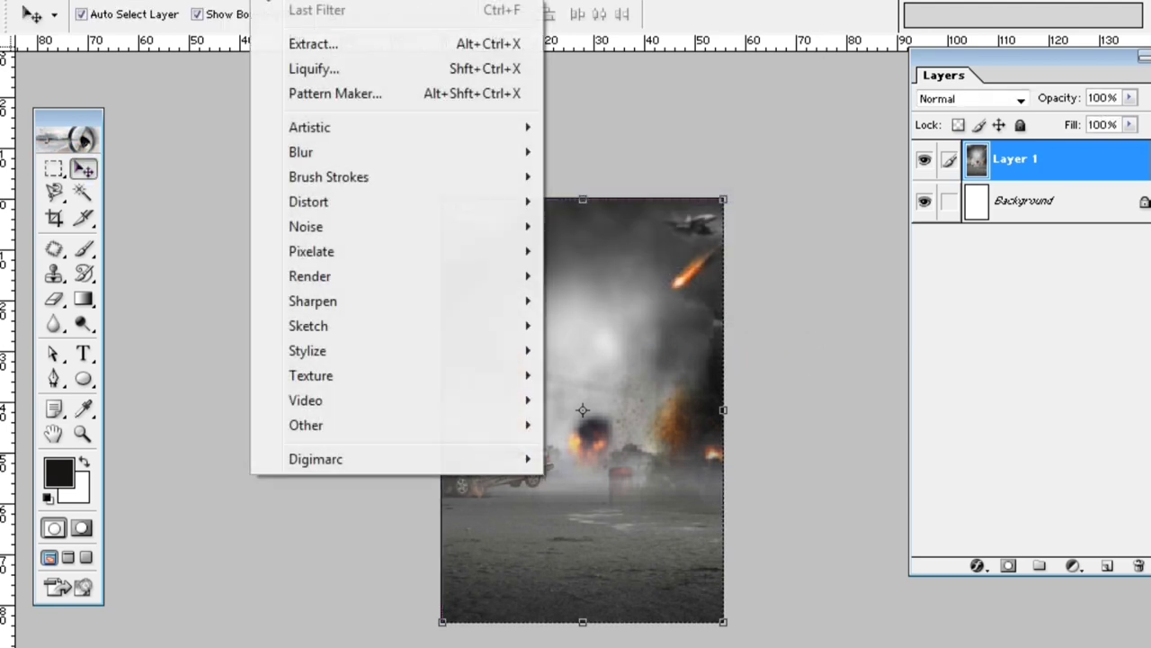
mouse_move(301, 152)
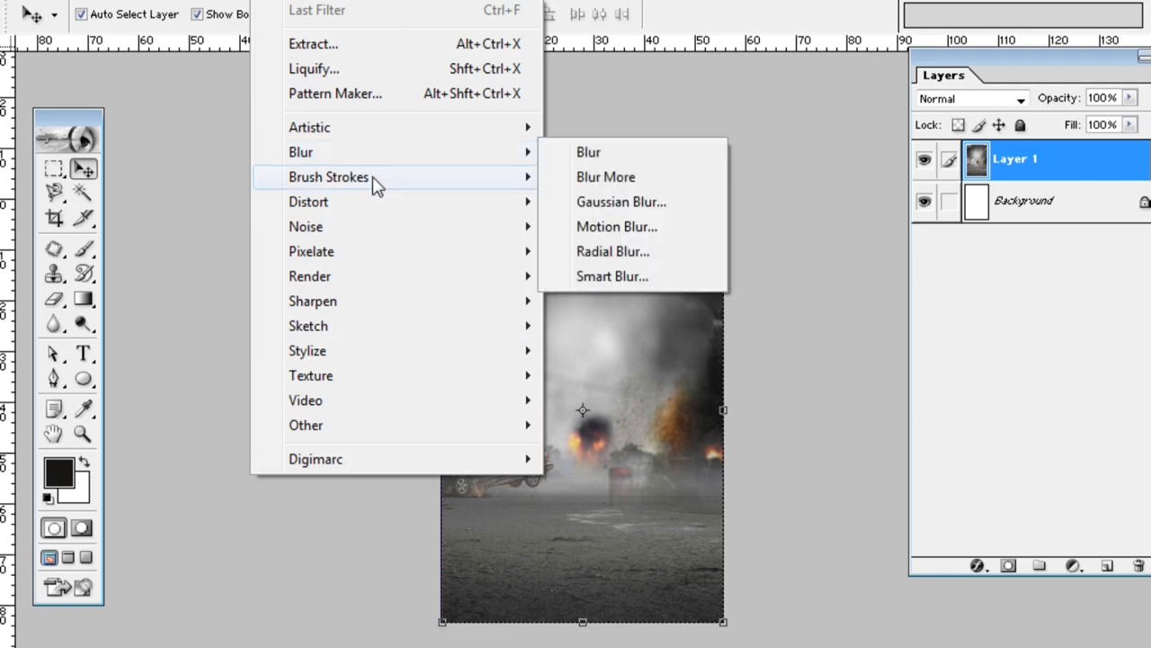
left_click(634, 200)
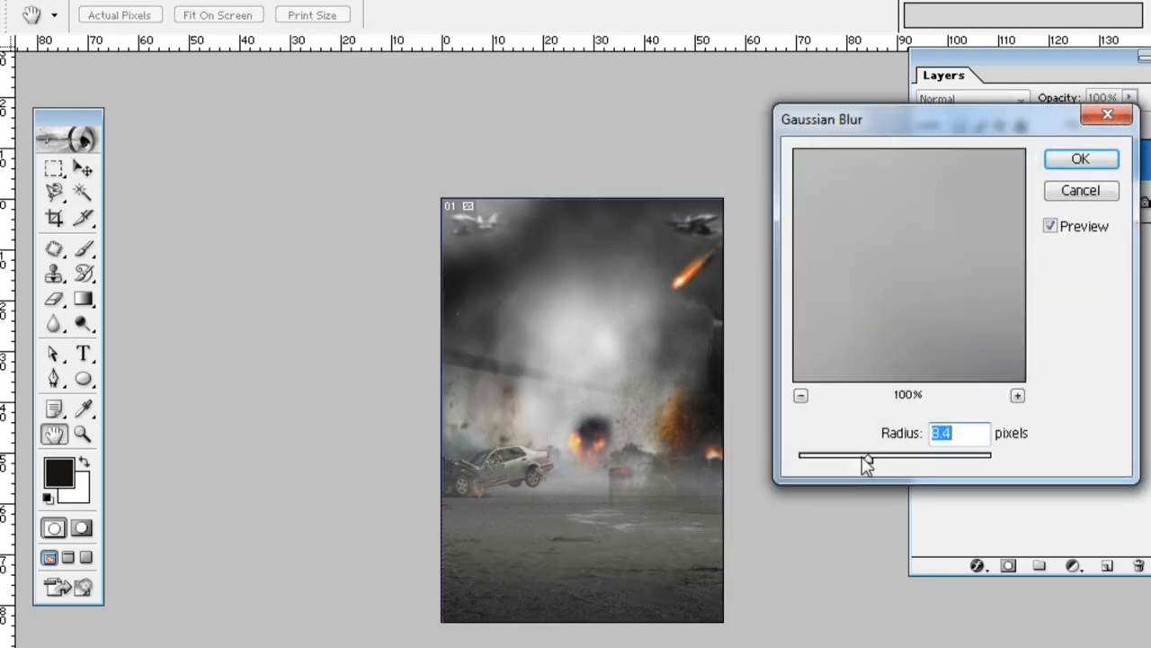
left_click(1079, 159)
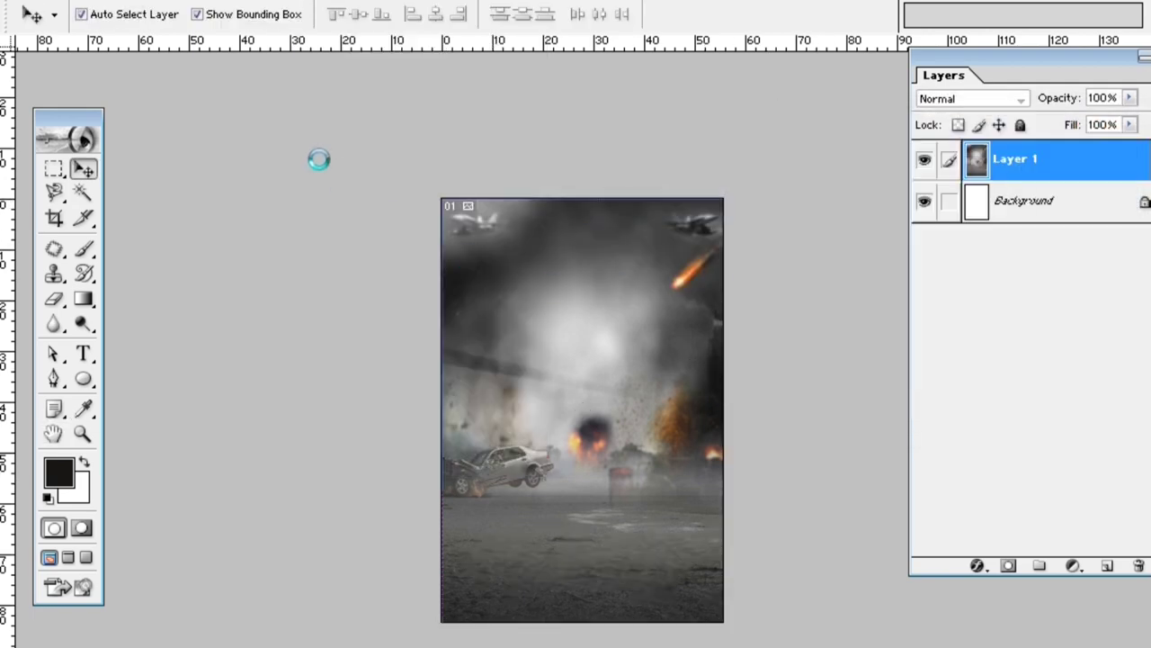
Step: Open the MOVIE copy.png cutout of the man in the GAP hoodie
left_click(41, 2)
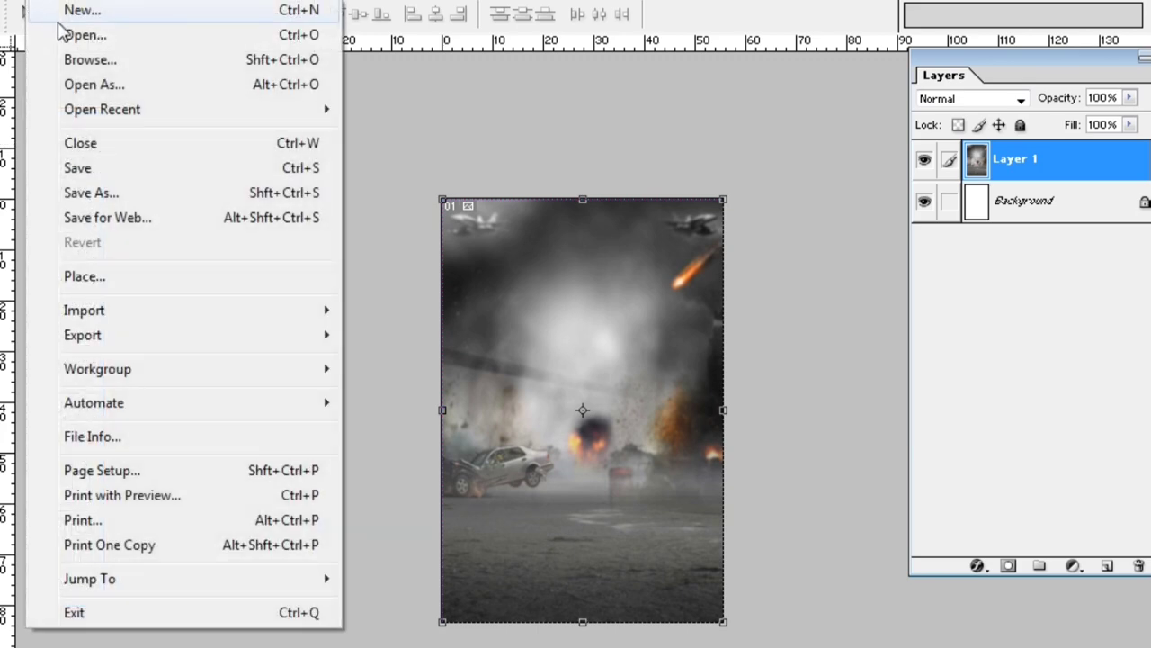
left_click(30, 33)
left_click(576, 126)
double_click(575, 126)
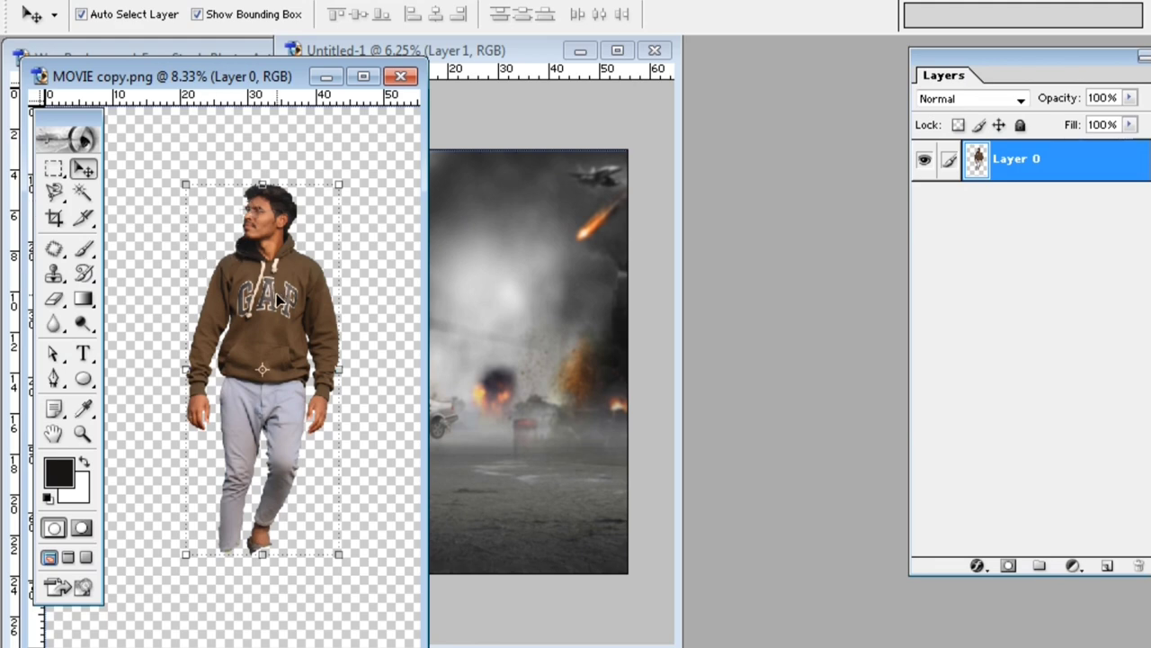
Step: Drag the man into the poster as Layer 2, then maximize and zoom in
left_click_drag(277, 300, 501, 303)
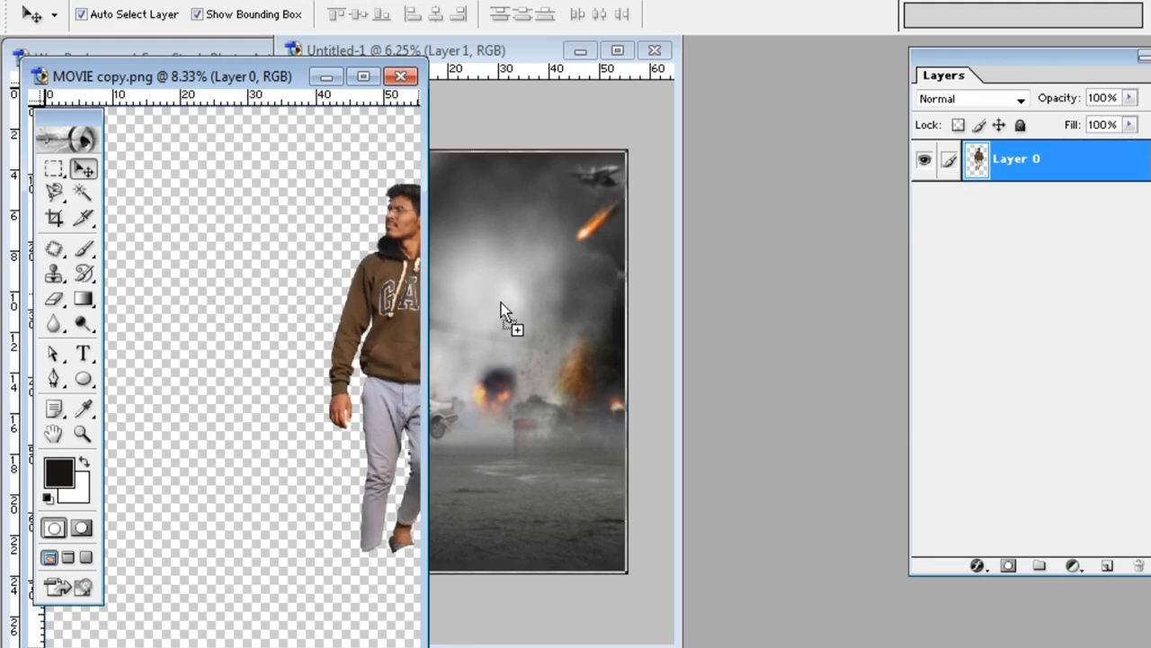
left_click(617, 52)
key("ctrl+plus")
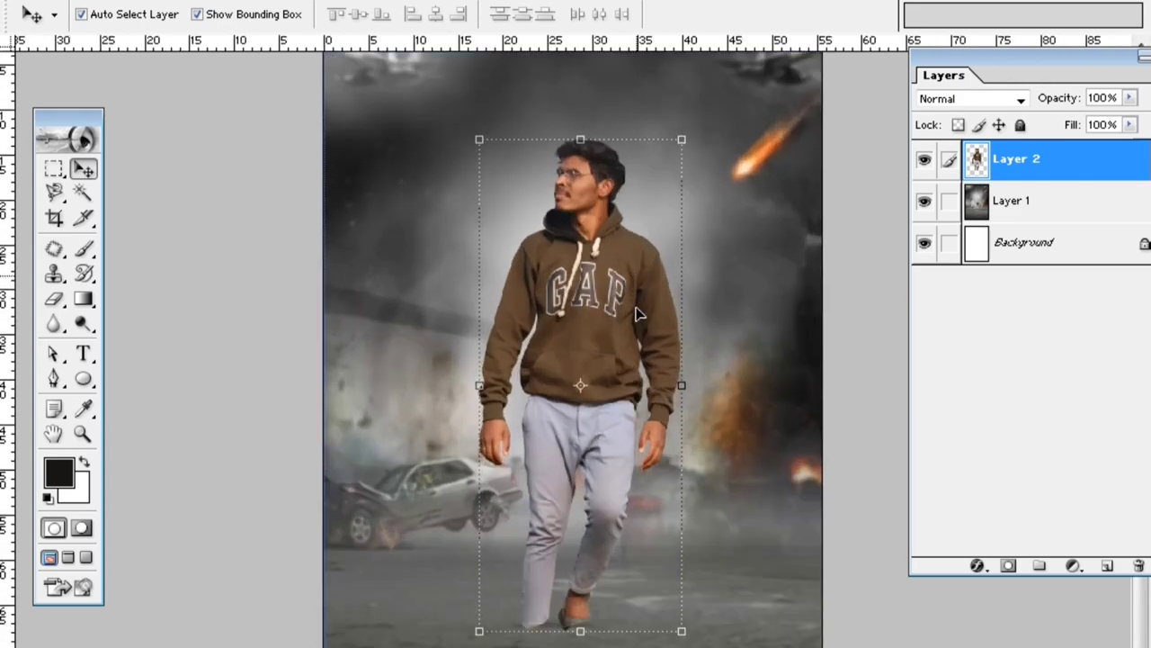
Step: Erase the man's lower legs and feet with a 302 px eraser
left_click(53, 303)
right_click(594, 301)
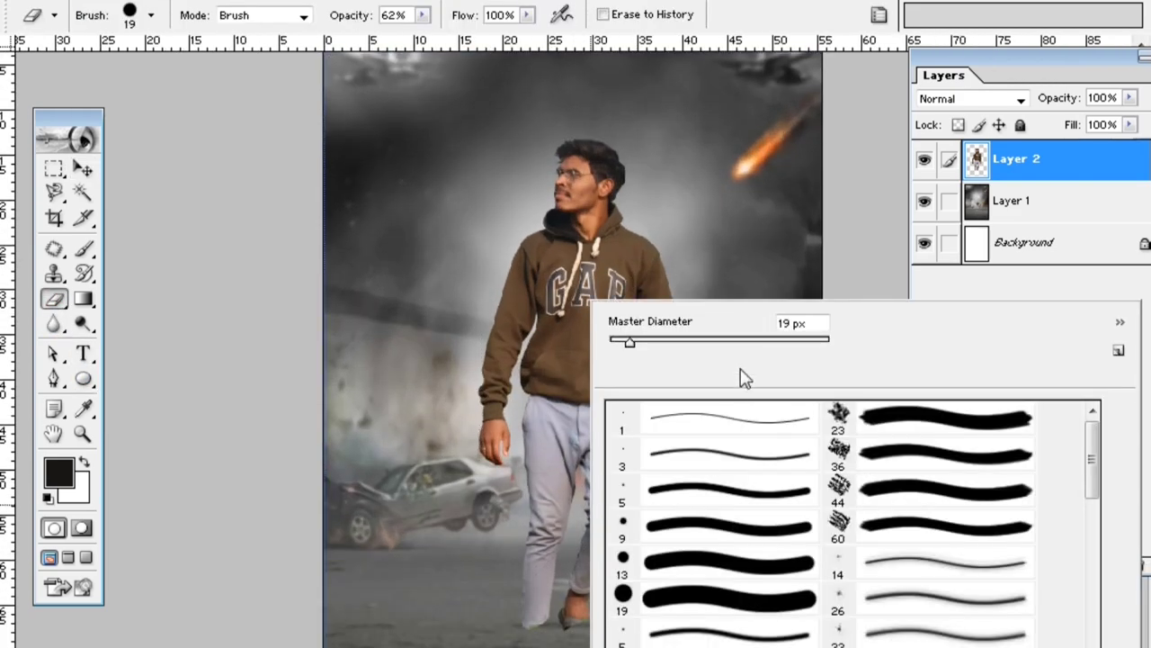
left_click(719, 337)
key("Return")
right_click(486, 302)
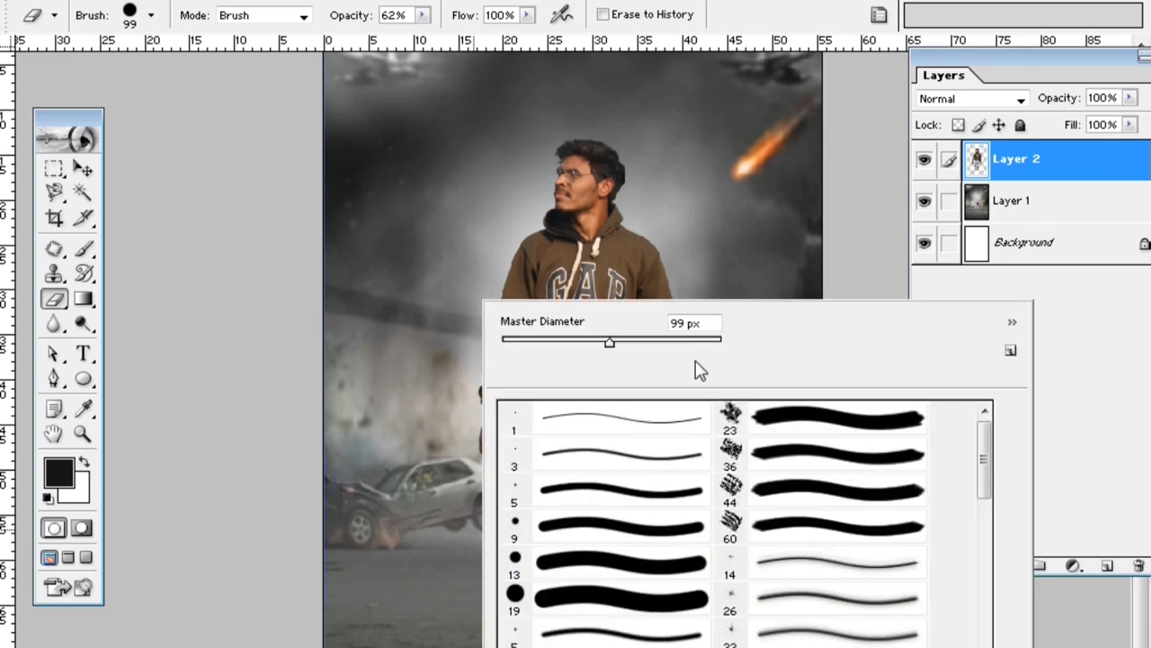
left_click(676, 340)
key("Return")
mouse_move(526, 557)
left_mouse_down()
mouse_move(549, 611)
mouse_move(538, 627)
left_mouse_up()
mouse_move(544, 583)
left_mouse_down()
mouse_move(580, 612)
mouse_move(539, 558)
mouse_move(589, 531)
mouse_move(621, 493)
left_mouse_up()
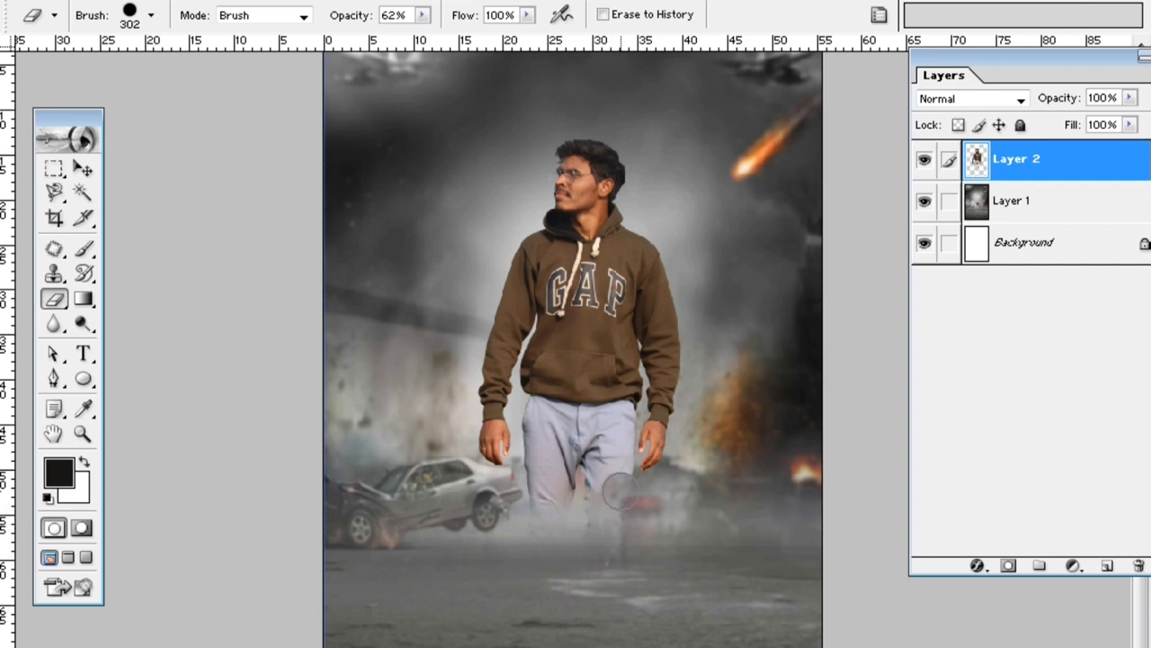
mouse_move(583, 583)
left_mouse_down()
mouse_move(527, 519)
mouse_move(596, 488)
mouse_move(619, 493)
mouse_move(589, 455)
mouse_move(544, 431)
mouse_move(531, 446)
mouse_move(616, 447)
mouse_move(485, 468)
mouse_move(526, 435)
left_mouse_up()
Step: Fade the remaining legs and left hand into the fire and smoke with a large soft eraser
right_click(577, 483)
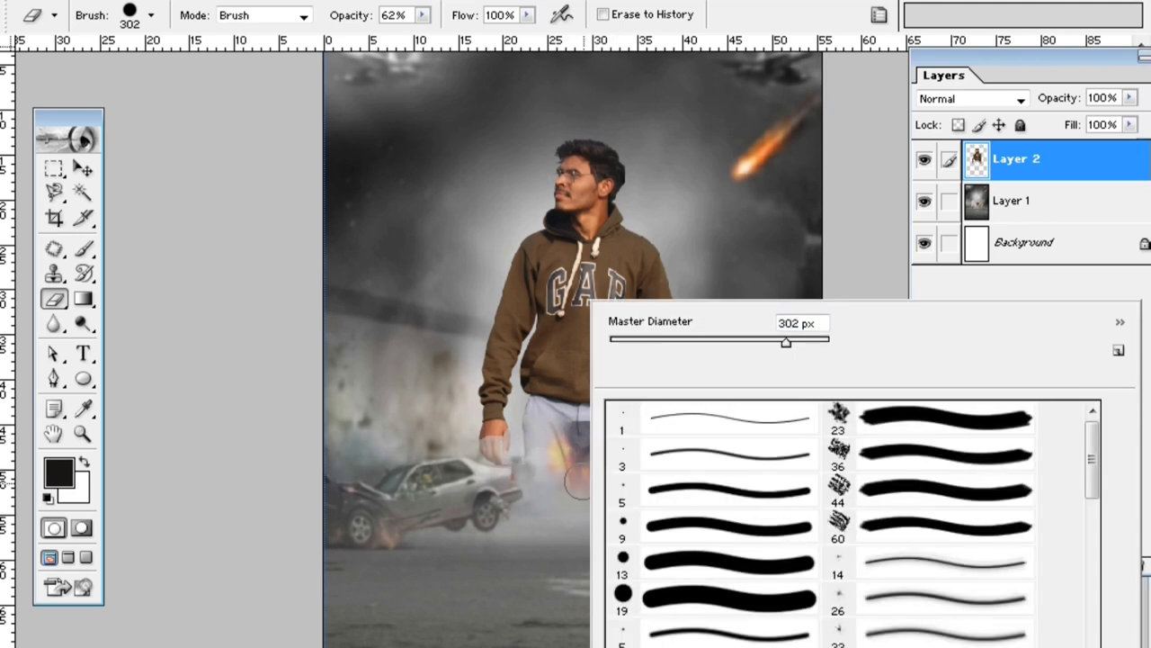
left_click(663, 639)
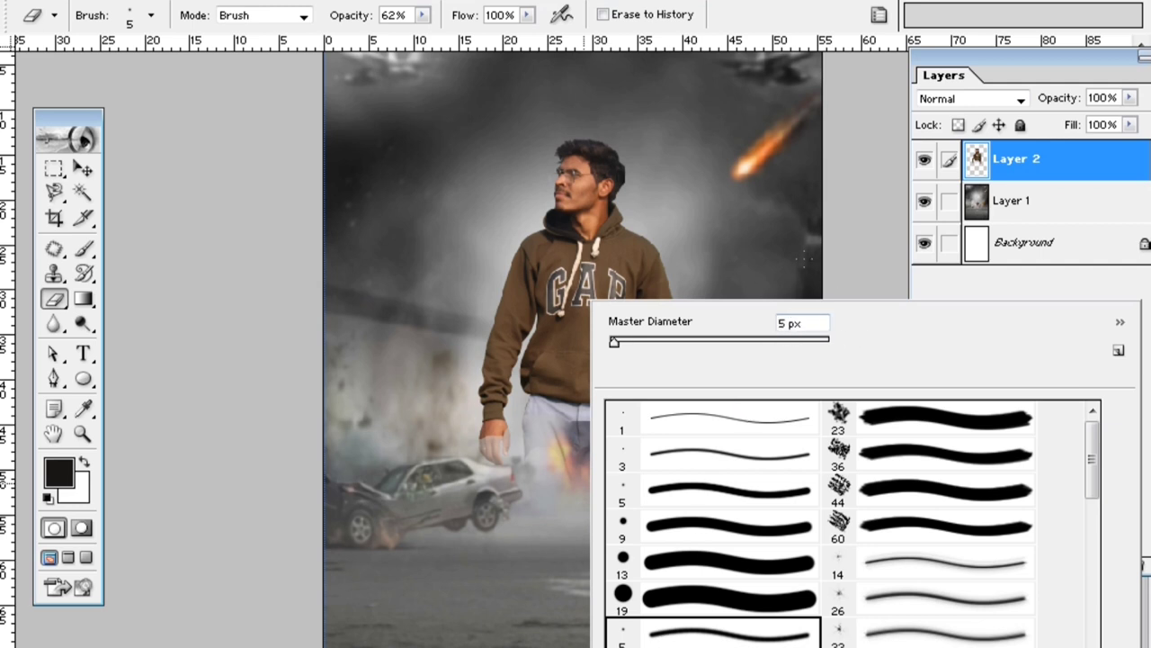
left_click_drag(614, 342, 618, 342)
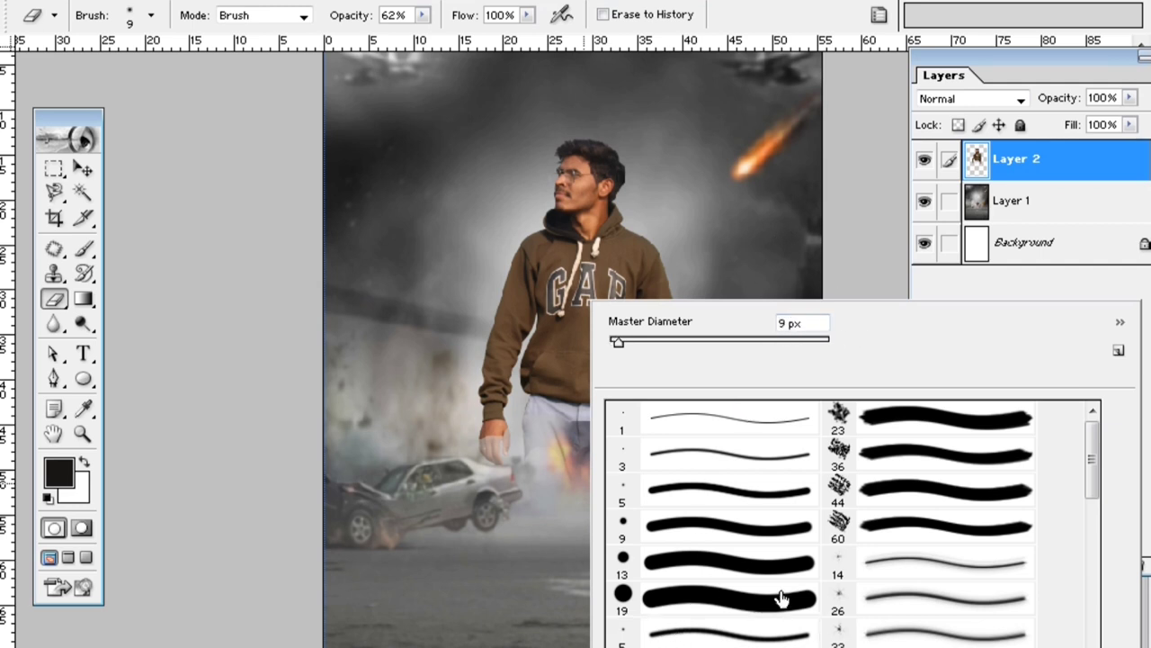
left_click(739, 342)
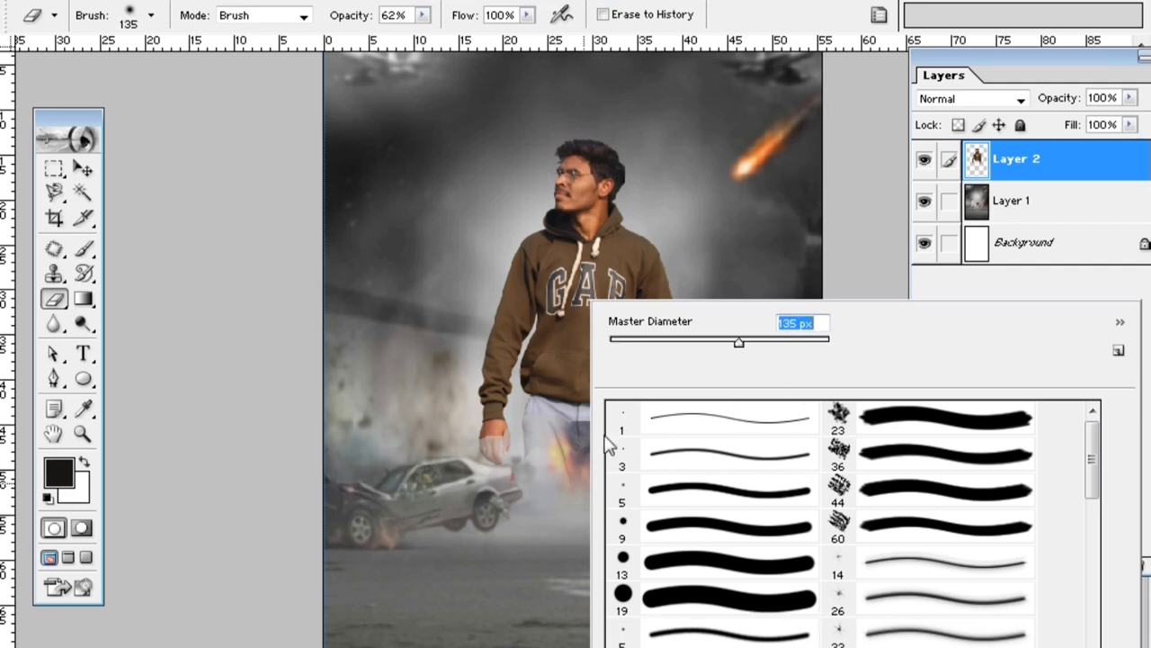
left_click(810, 341)
left_click(553, 463)
mouse_move(565, 501)
left_mouse_down()
mouse_move(601, 490)
mouse_move(620, 432)
mouse_move(591, 471)
mouse_move(597, 437)
mouse_move(528, 450)
mouse_move(540, 506)
mouse_move(603, 483)
mouse_move(638, 445)
left_mouse_up()
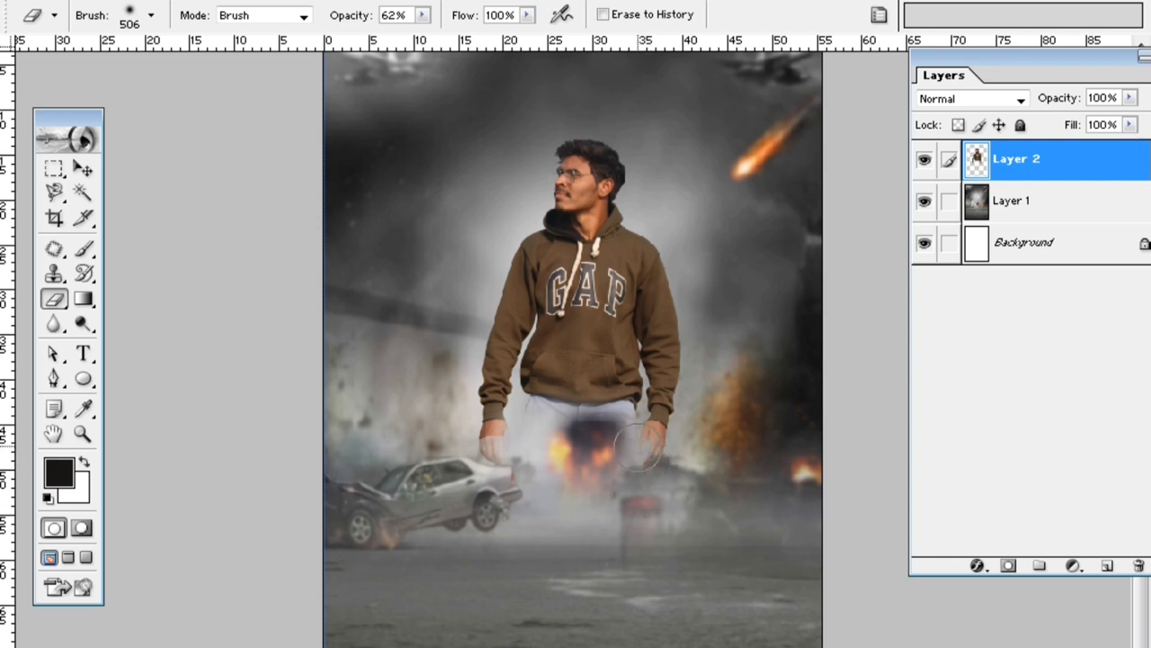
mouse_move(540, 427)
left_mouse_down()
mouse_move(485, 450)
mouse_move(497, 481)
mouse_move(513, 431)
mouse_move(576, 423)
mouse_move(600, 449)
mouse_move(516, 446)
left_mouse_up()
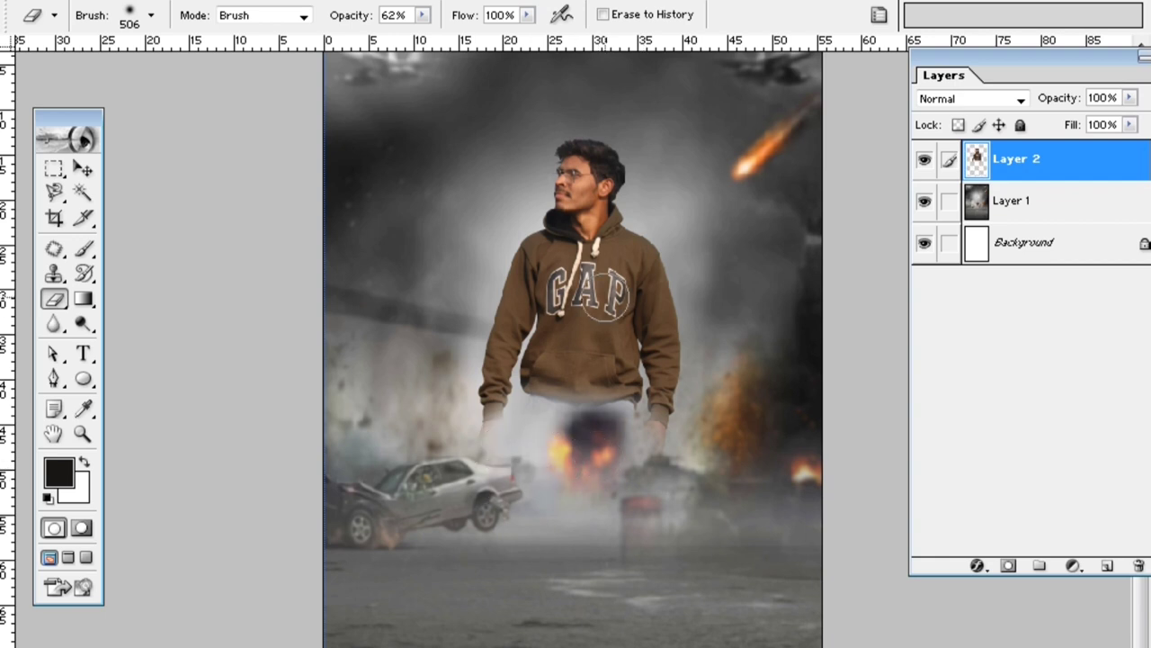
left_click(82, 168)
Step: Scale the man up from his lower-right corner and reposition him up and left
scroll(400, 369, "up", 1)
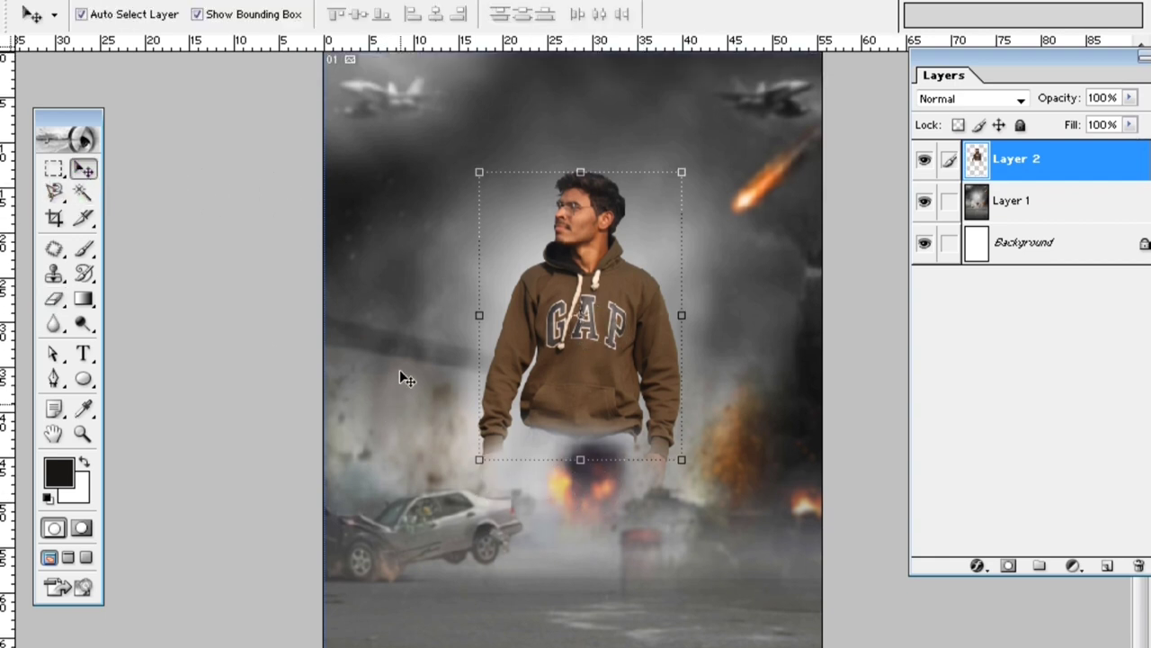
key("ctrl+minus")
left_click_drag(588, 366, 569, 369)
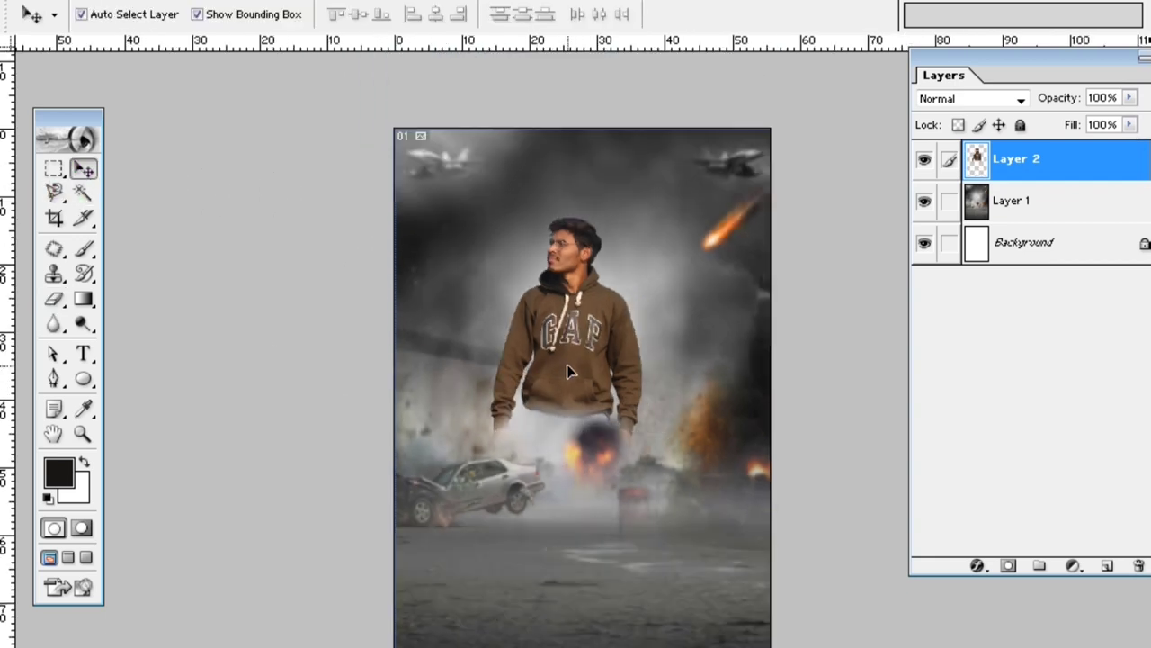
mouse_move(641, 435)
left_mouse_down()
mouse_move(720, 512)
mouse_move(752, 568)
left_mouse_up()
left_click_drag(643, 463, 609, 424)
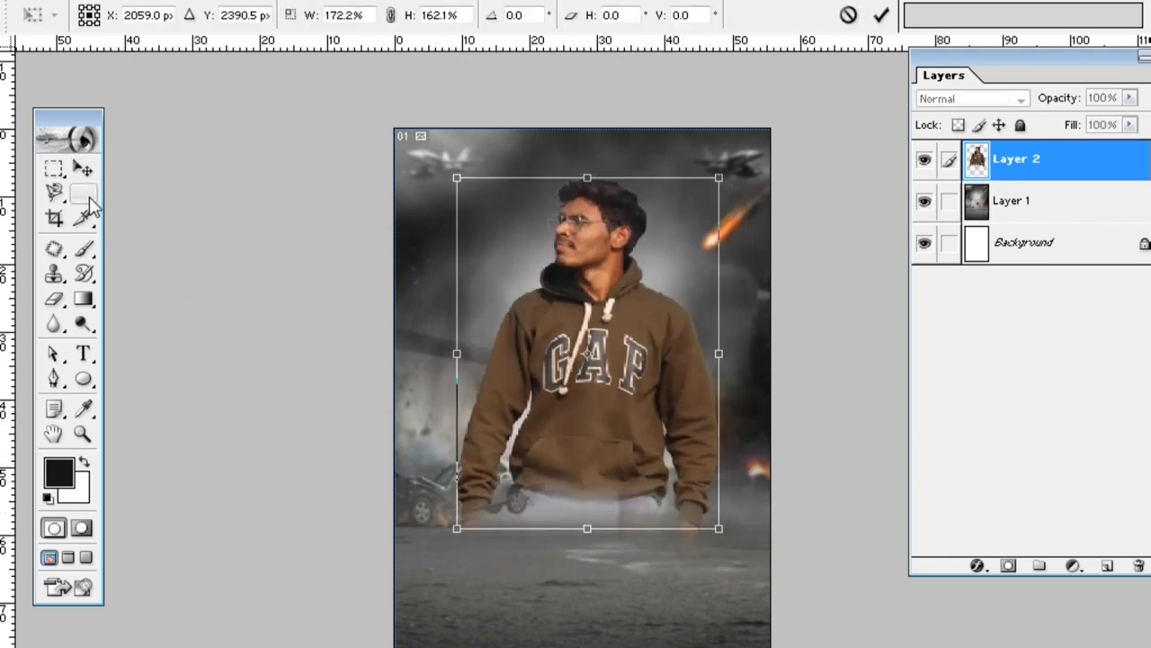
left_click(82, 170)
left_click(454, 289)
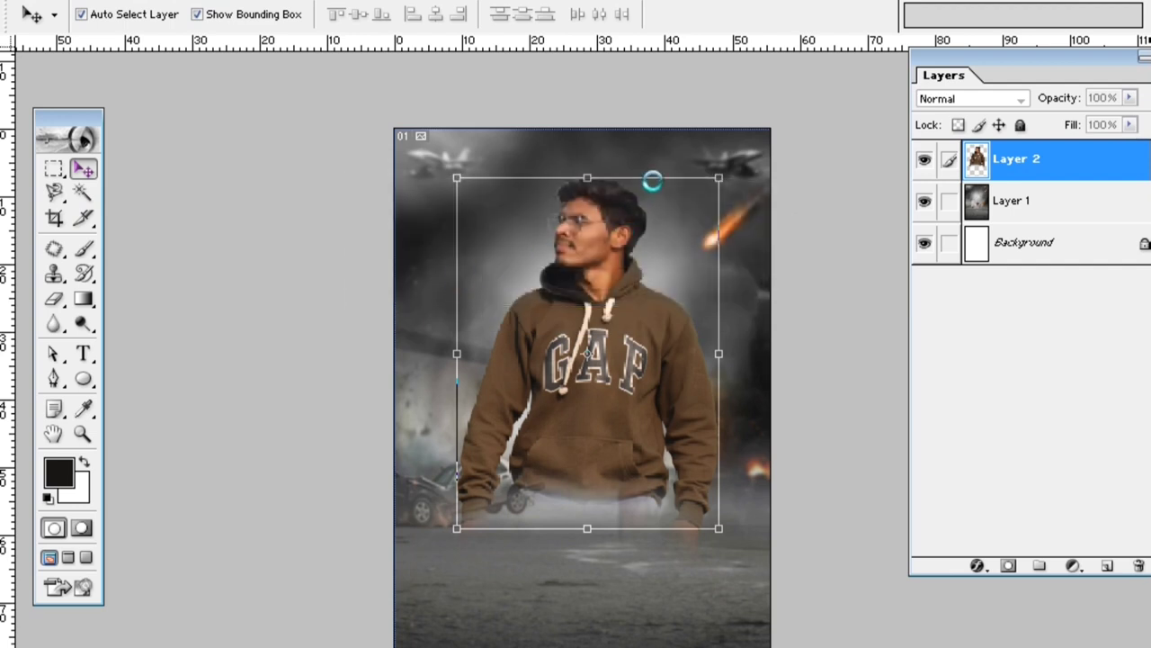
Step: Stretch the man slightly taller from the top handle in two applied transforms
left_click_drag(587, 179, 587, 158)
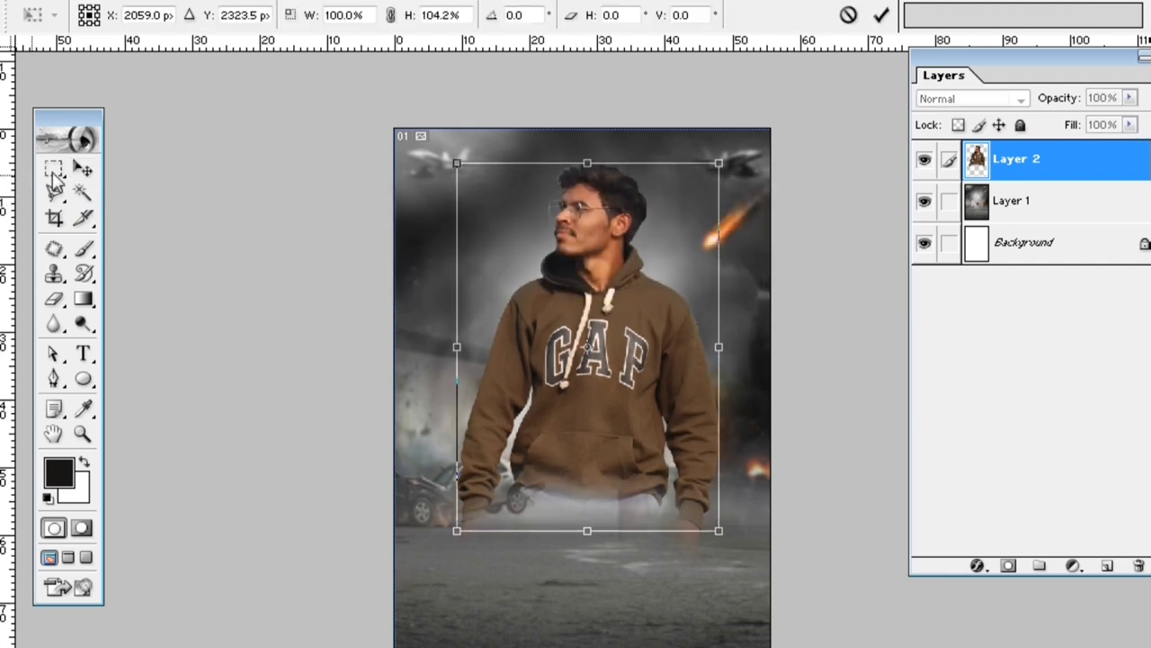
left_click(82, 169)
left_click(463, 281)
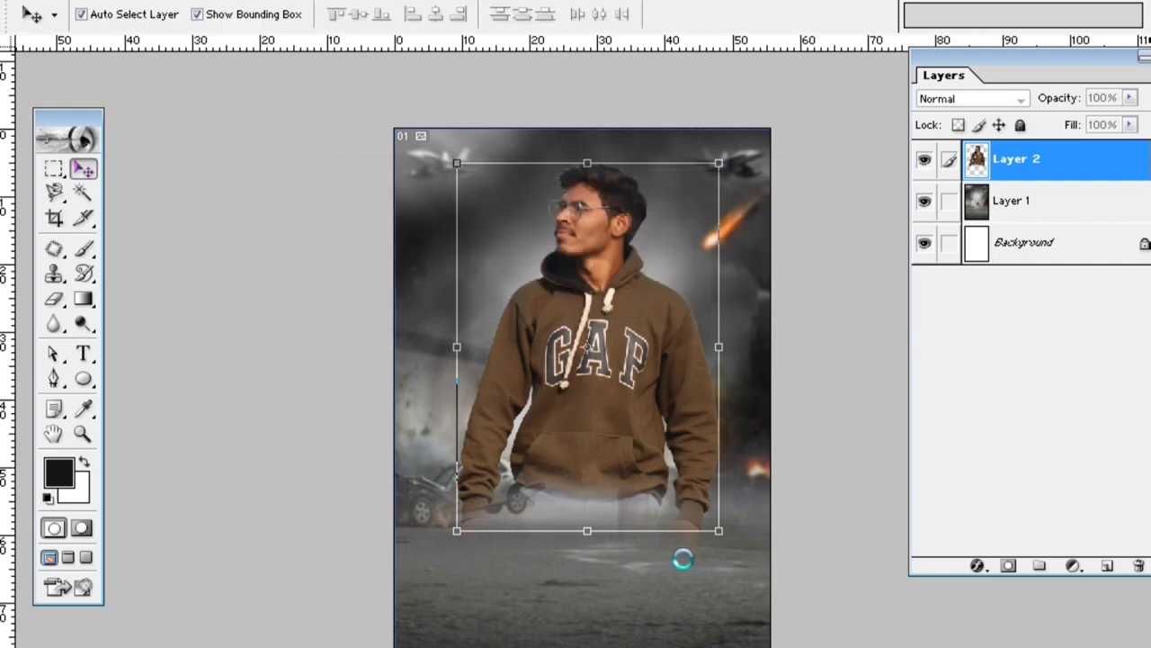
key("ctrl+plus")
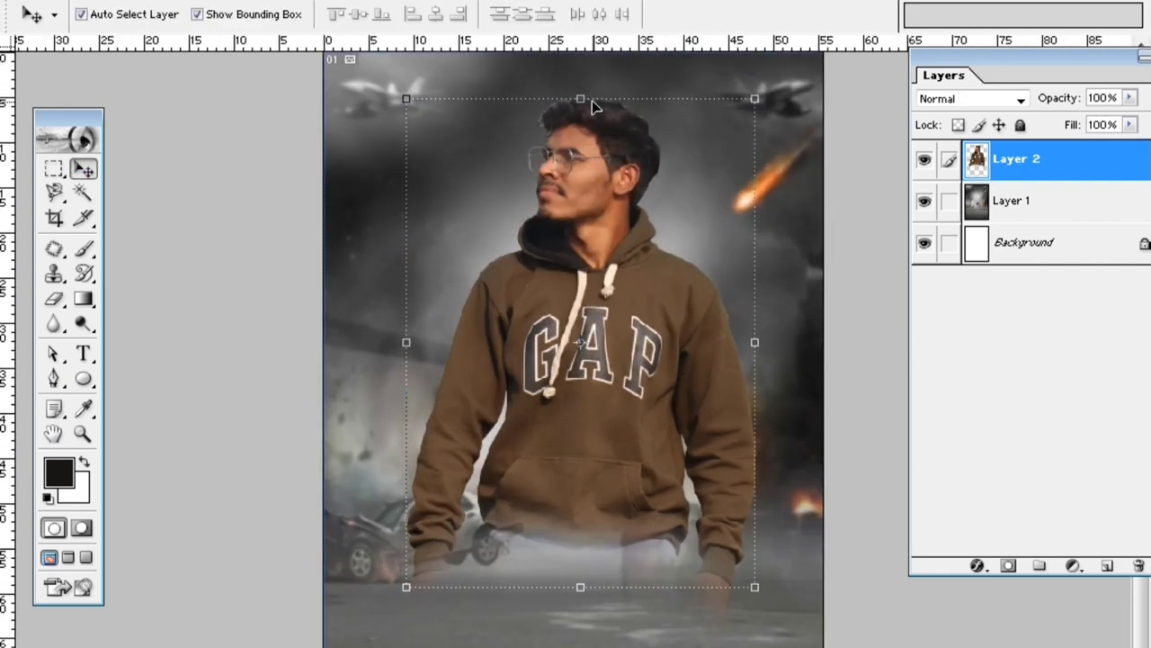
left_click_drag(580, 95, 580, 88)
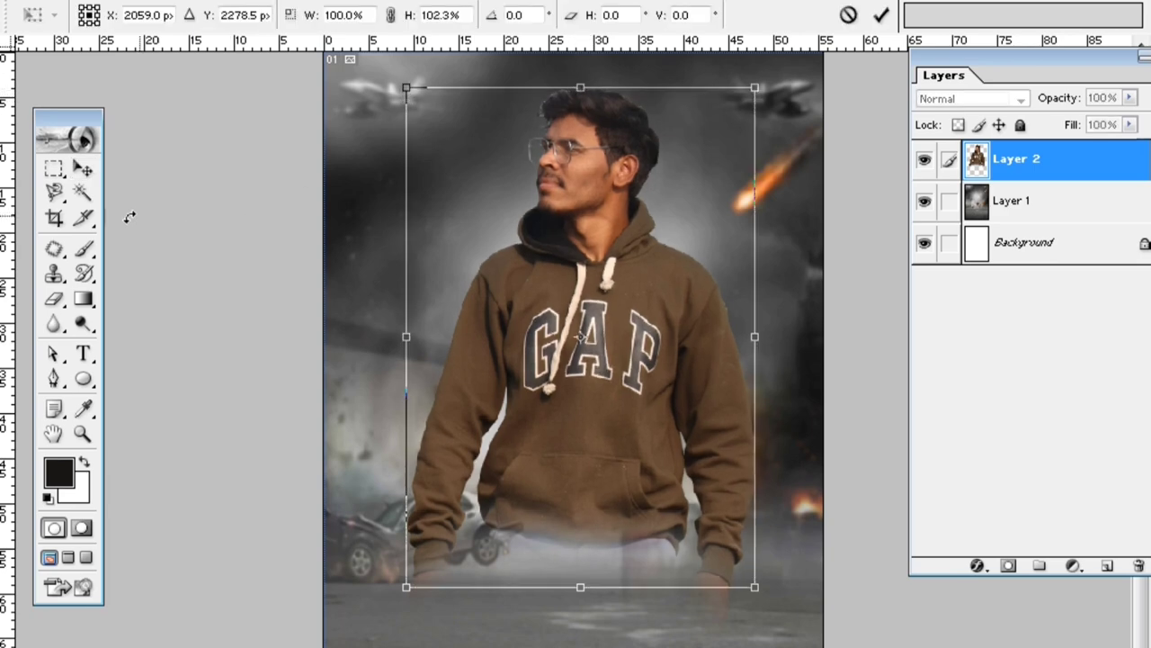
left_click(81, 171)
left_click(465, 280)
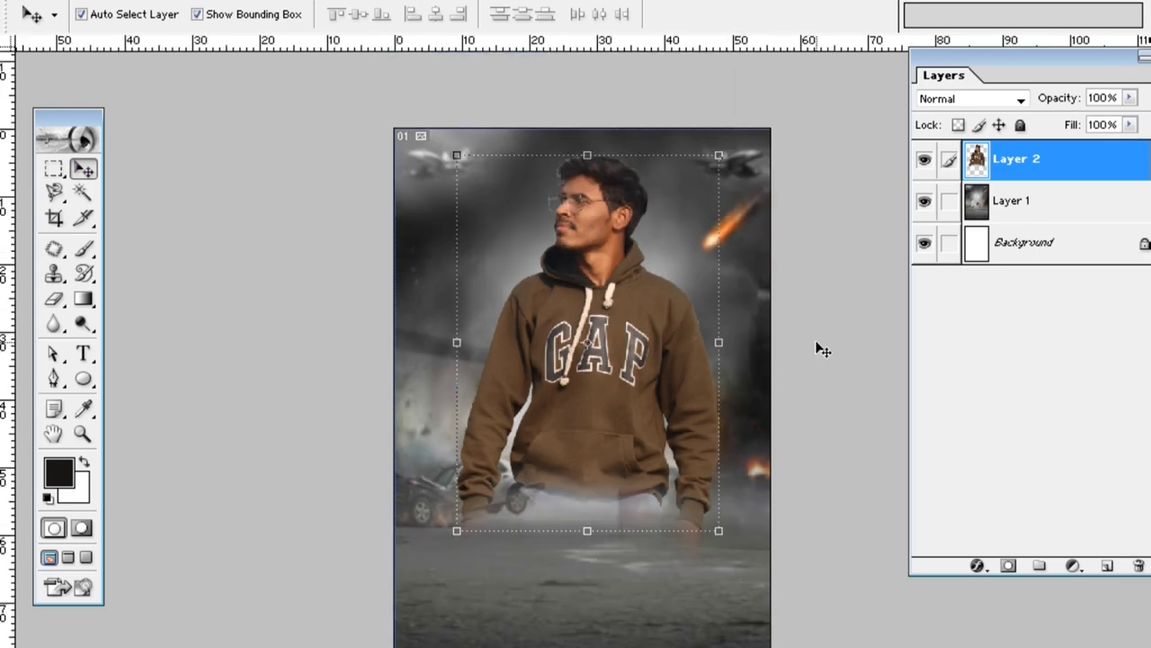
key("ctrl+minus")
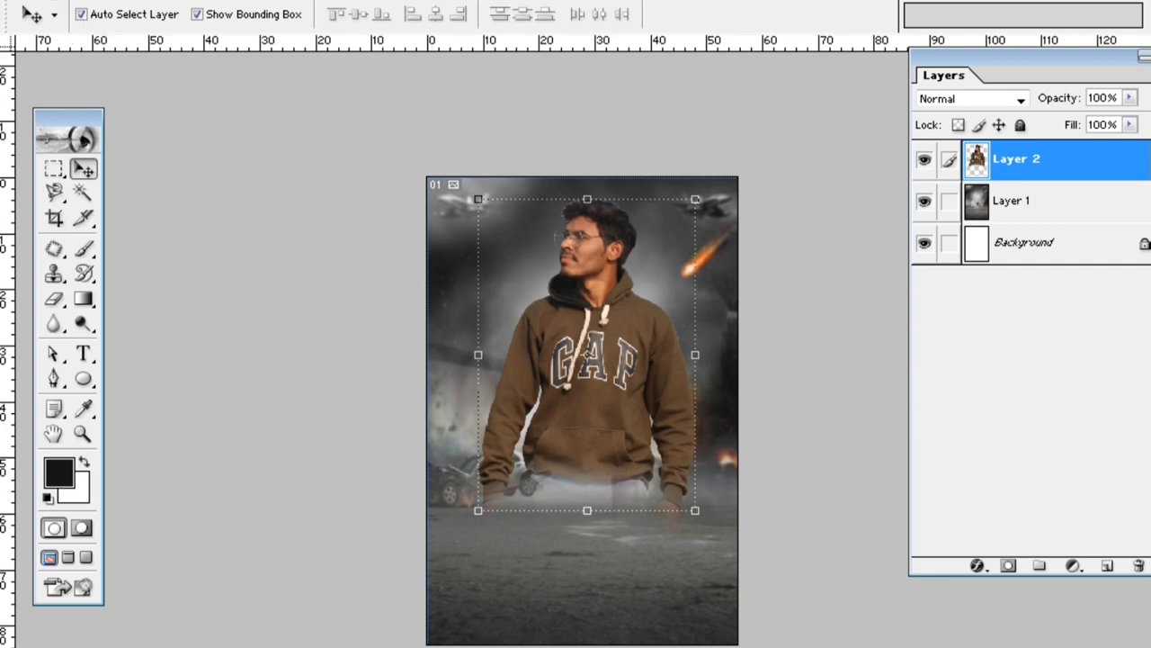
key("alt+f")
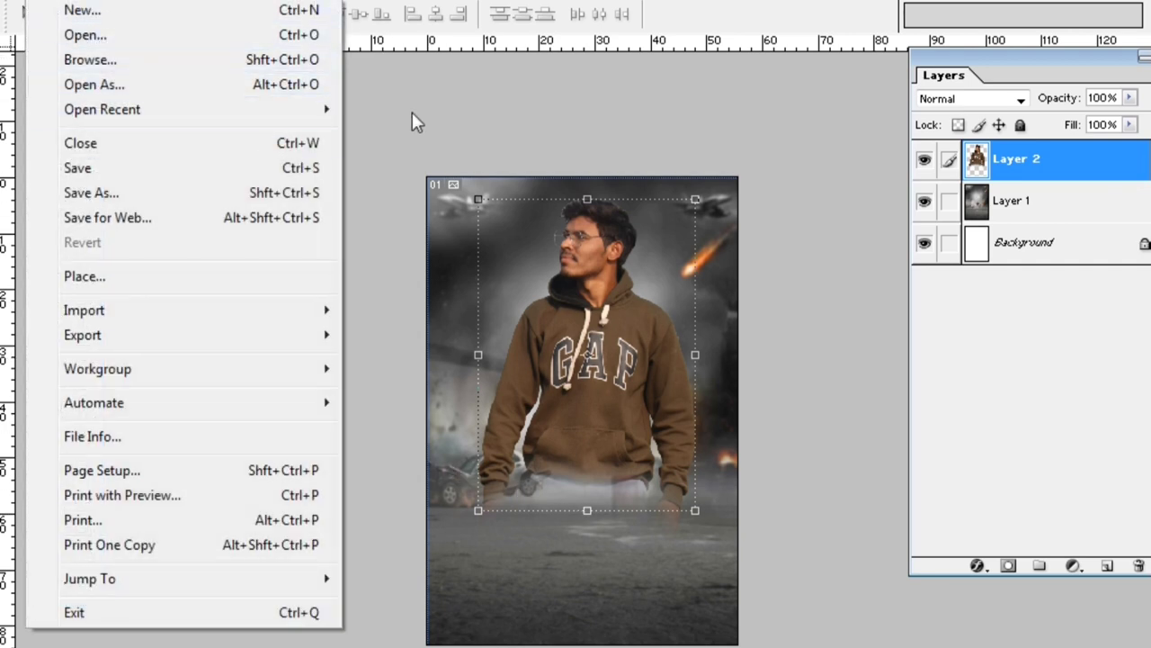
key("Escape")
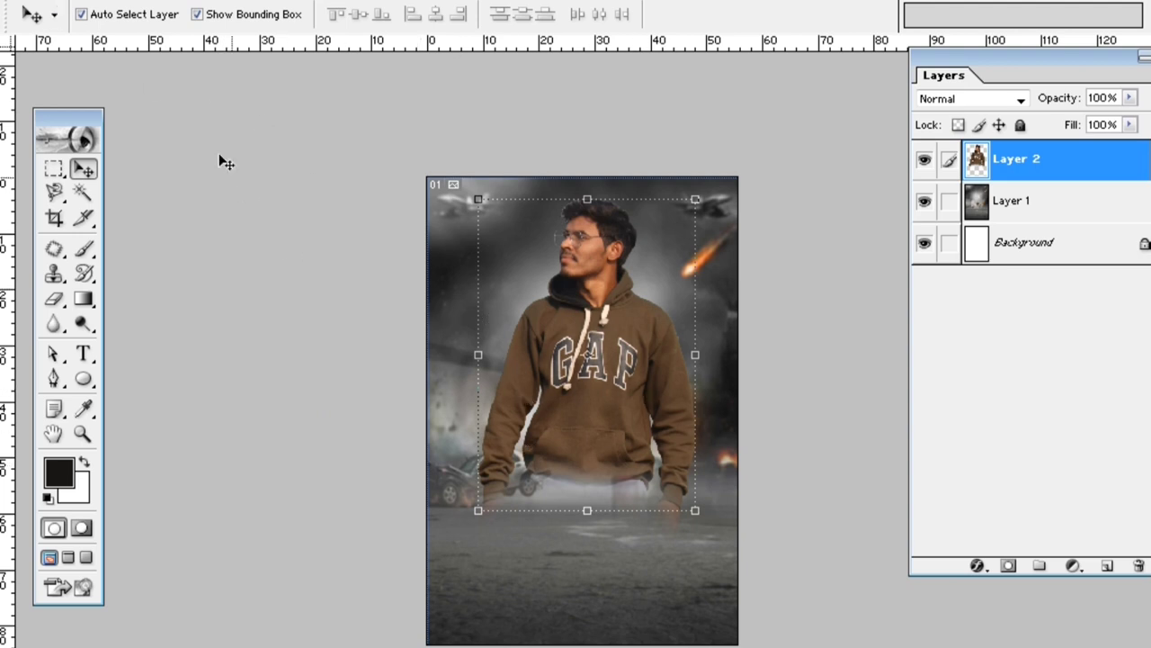
Step: Start a text box on the hoodie and try a 500 pt size, dismissing the error
left_click(83, 354)
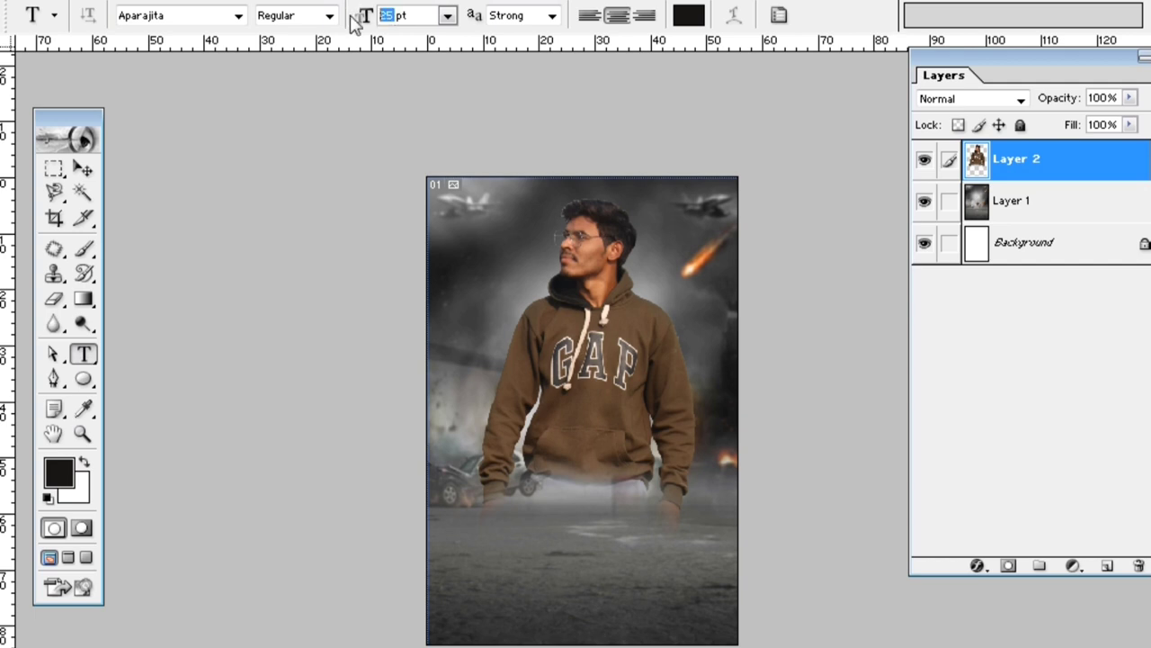
type("0")
key("Return")
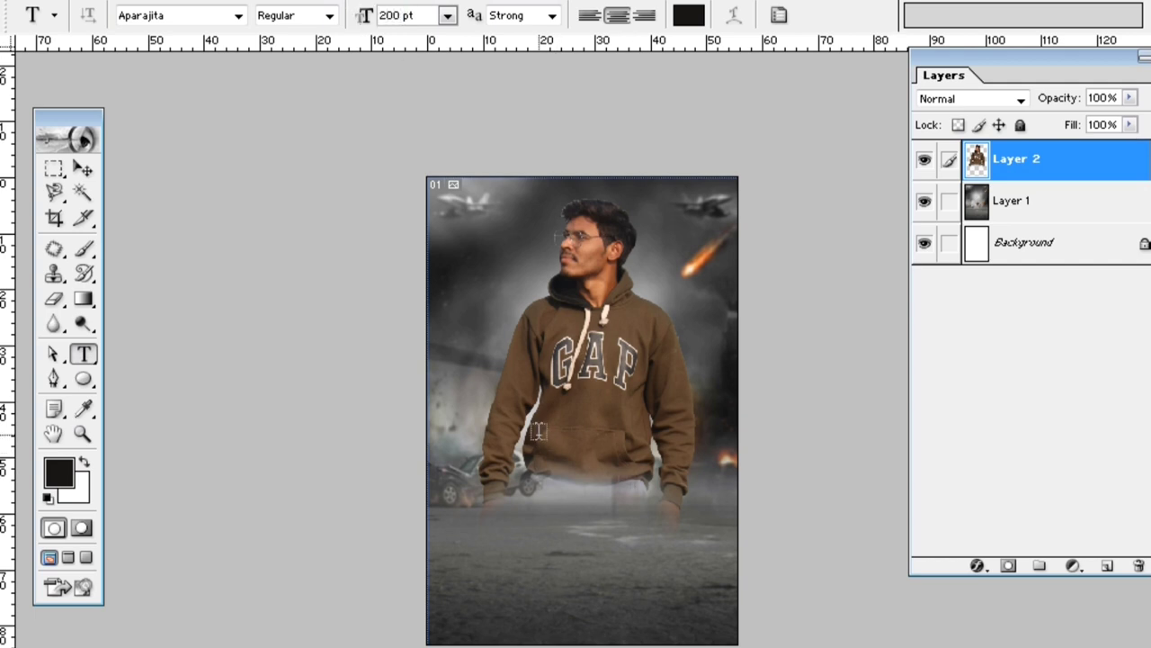
left_click(538, 433)
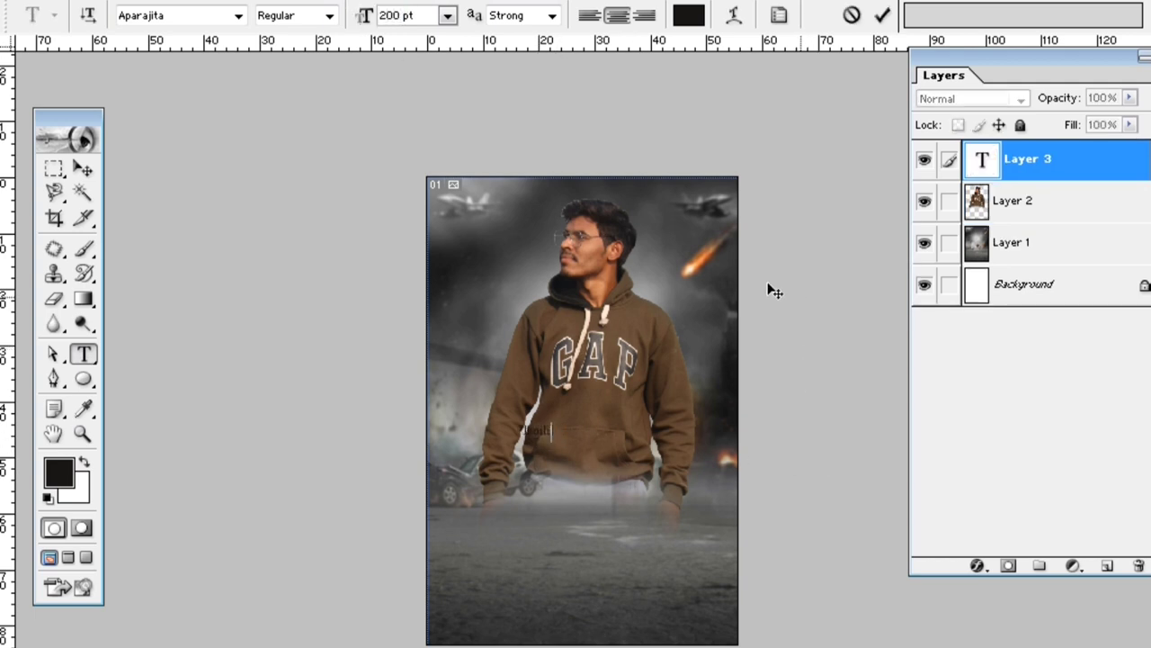
left_click(367, 19)
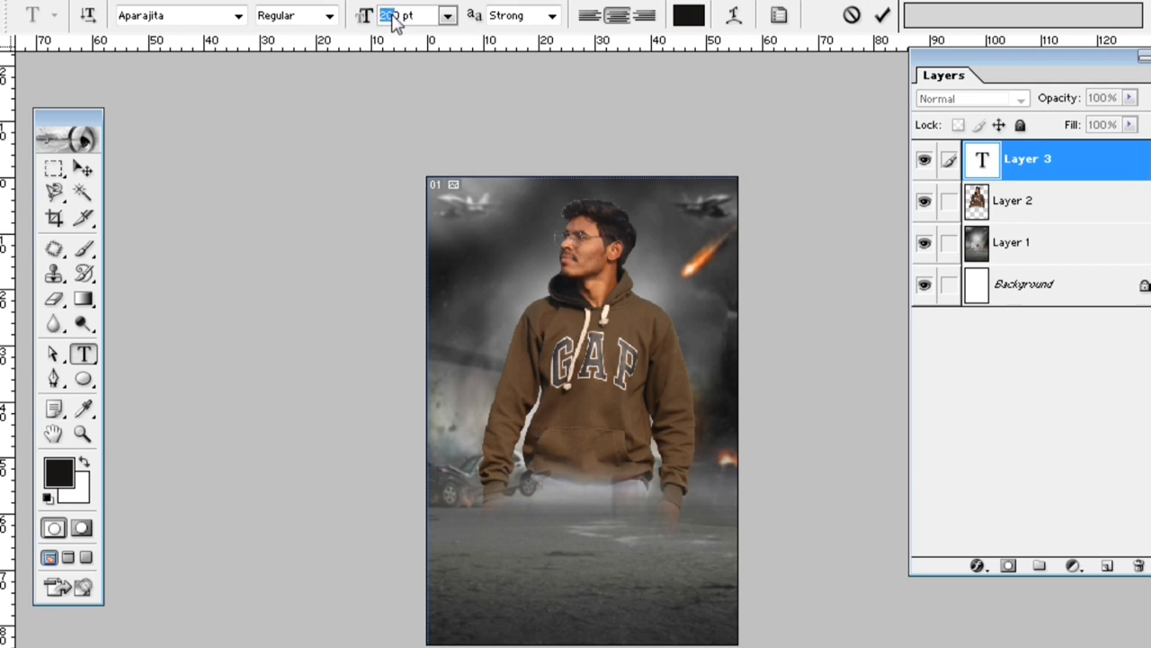
type("500")
key("Return")
left_click(511, 282)
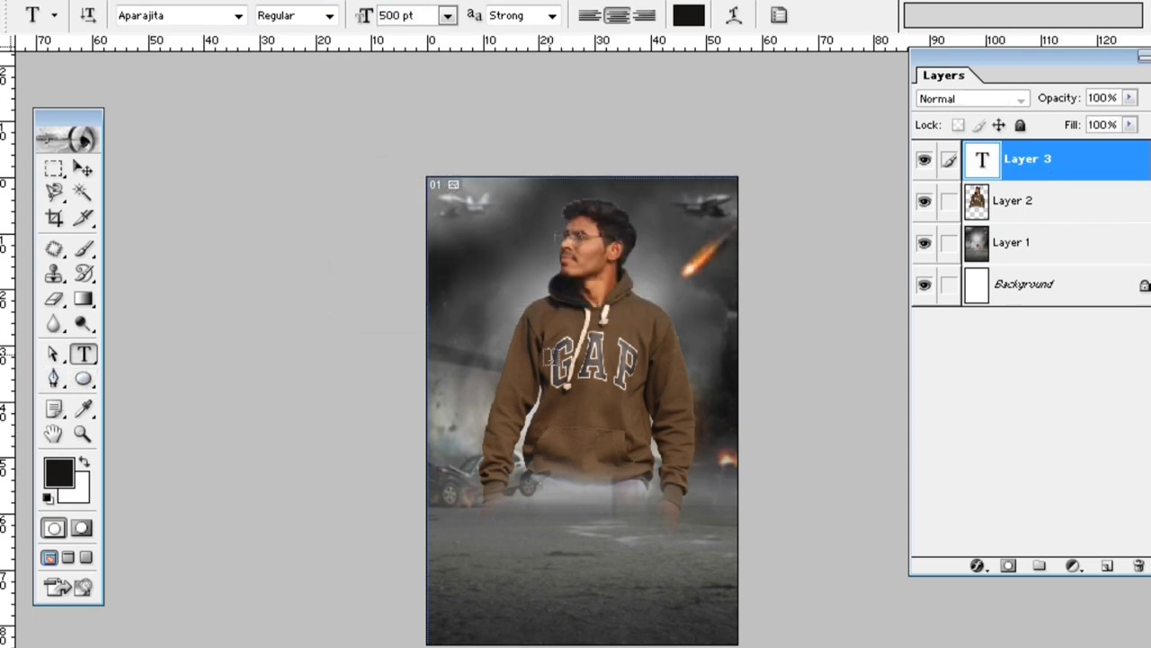
key("h")
key("k")
Step: Type the title 'UDAY' in a new text box on the hoodie and select it
left_click(82, 354)
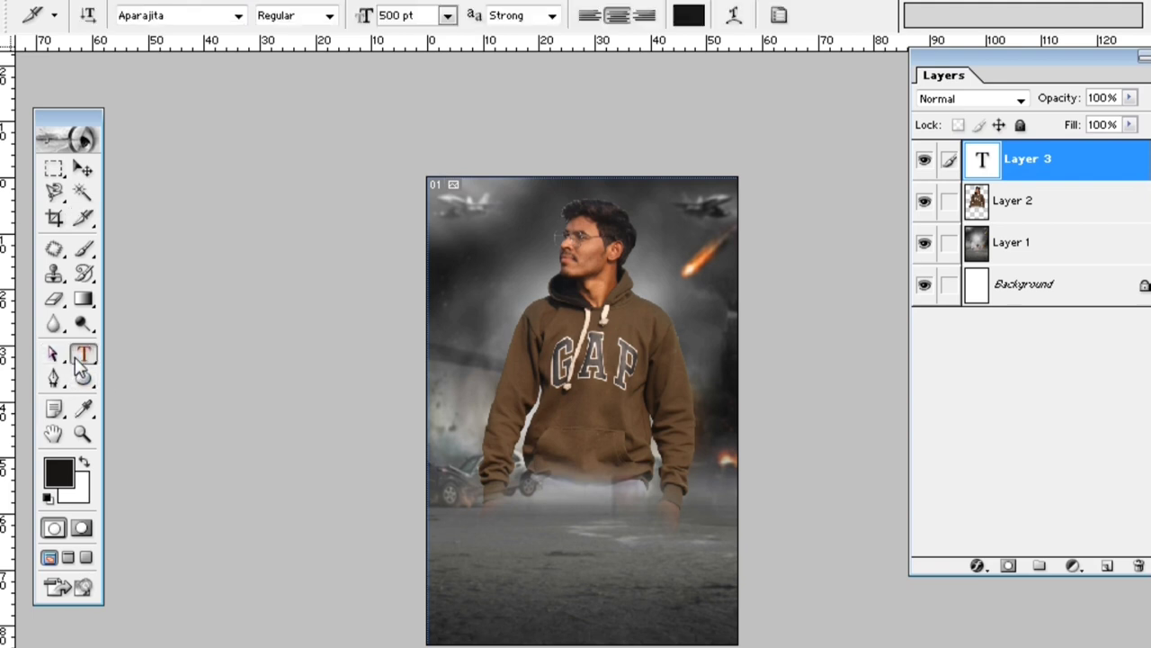
left_click(586, 427)
type("hjgkjj")
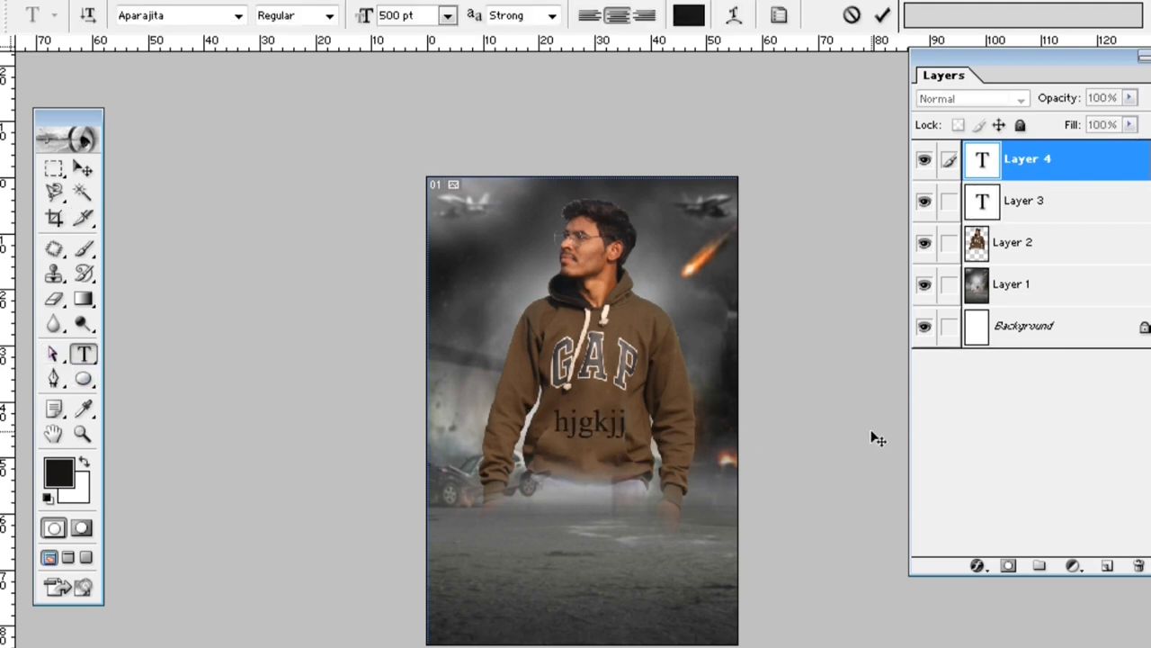
key("BackSpace")
key("BackSpace")
key("BackSpace")
key("BackSpace")
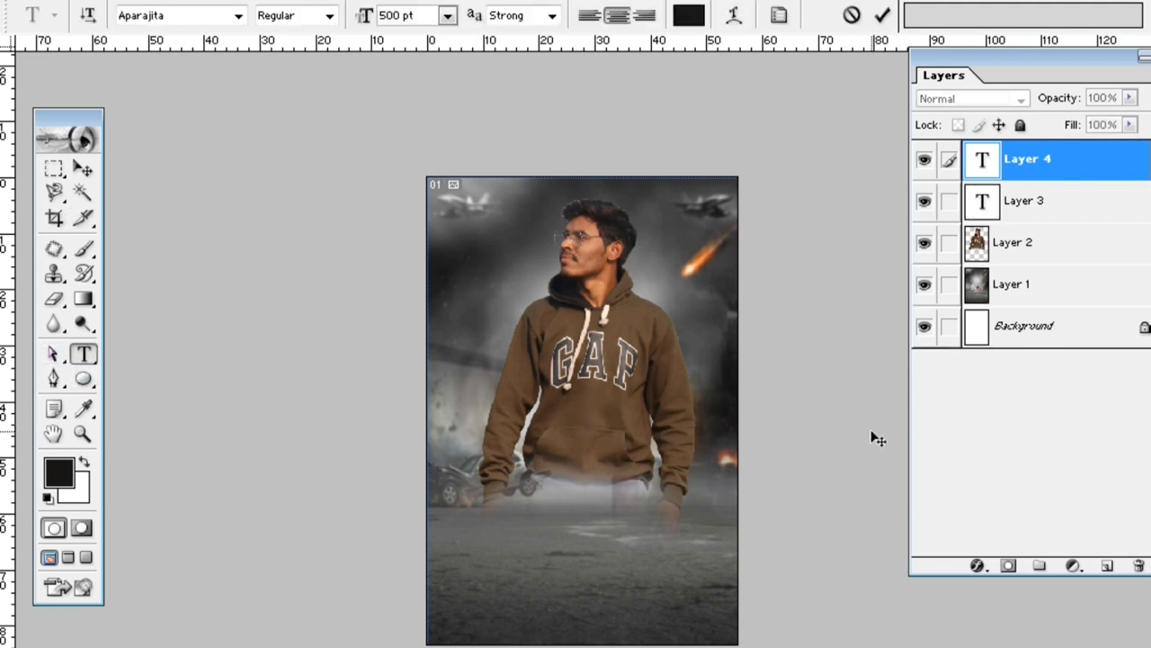
type("u")
type("DAY")
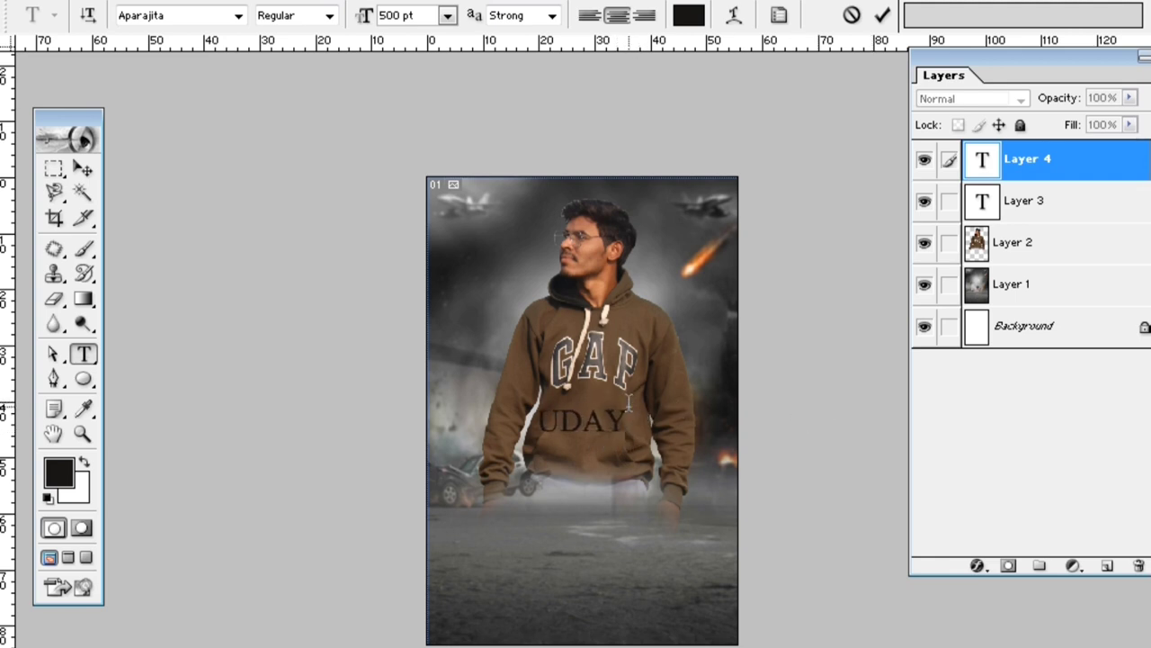
left_click_drag(631, 421, 476, 402)
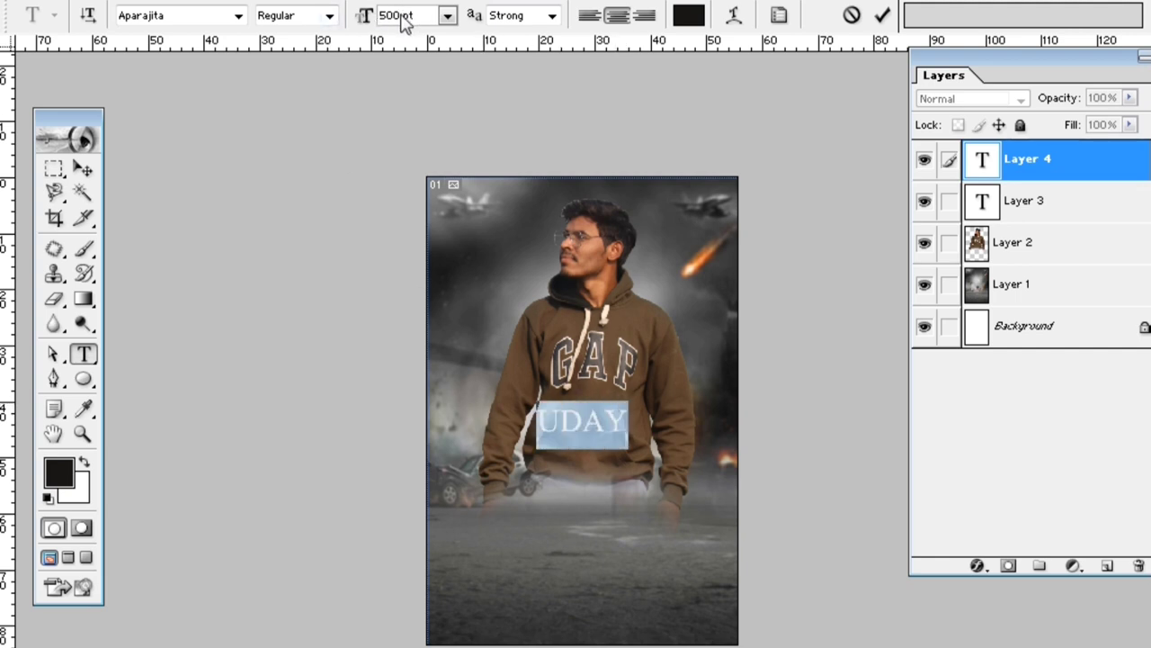
Step: Set the UDAY title to the Algerian font at 1100 pt
left_click_drag(404, 22, 366, 20)
type("100")
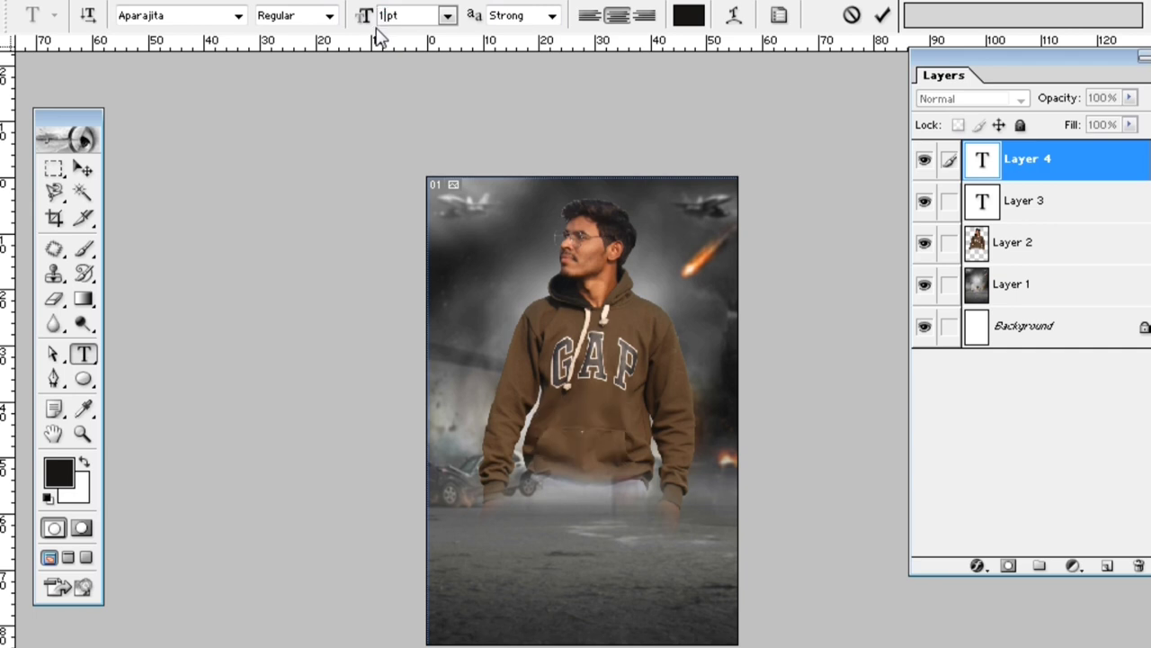
type("0")
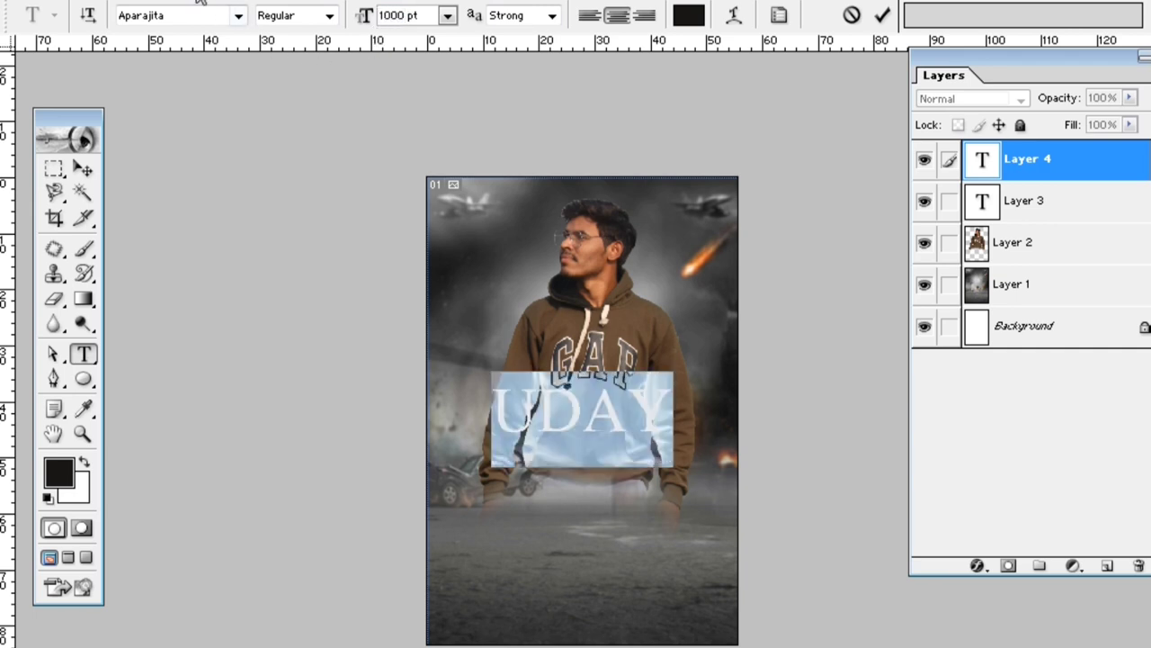
left_click(206, 16)
left_click(240, 17)
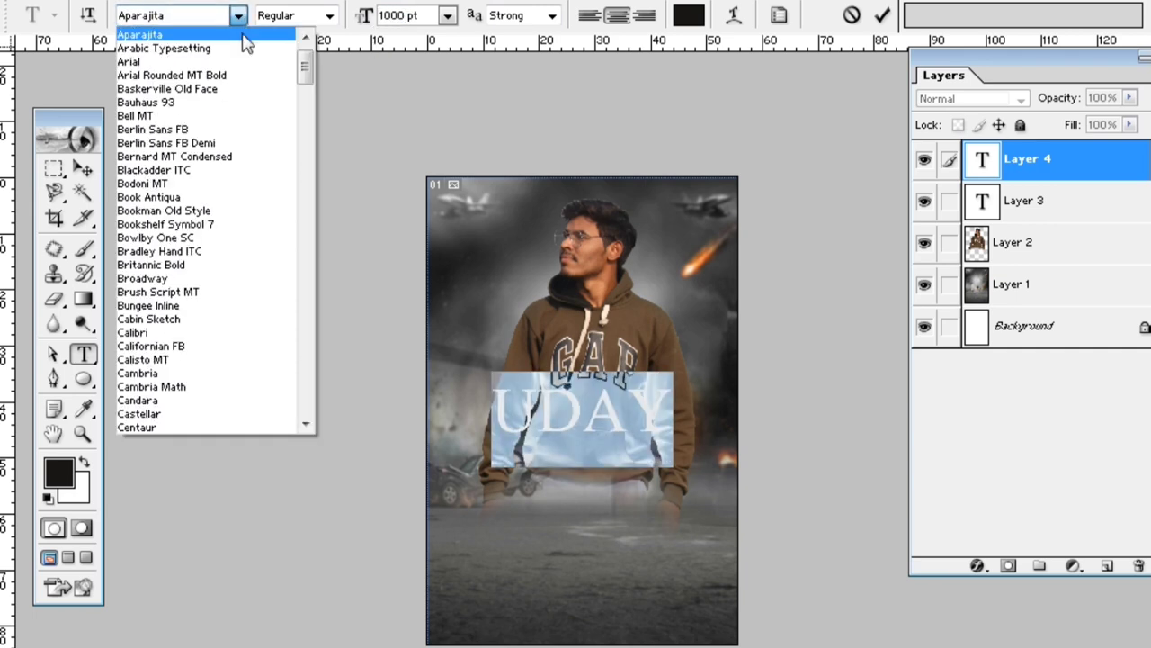
scroll(303, 72, "up", 1)
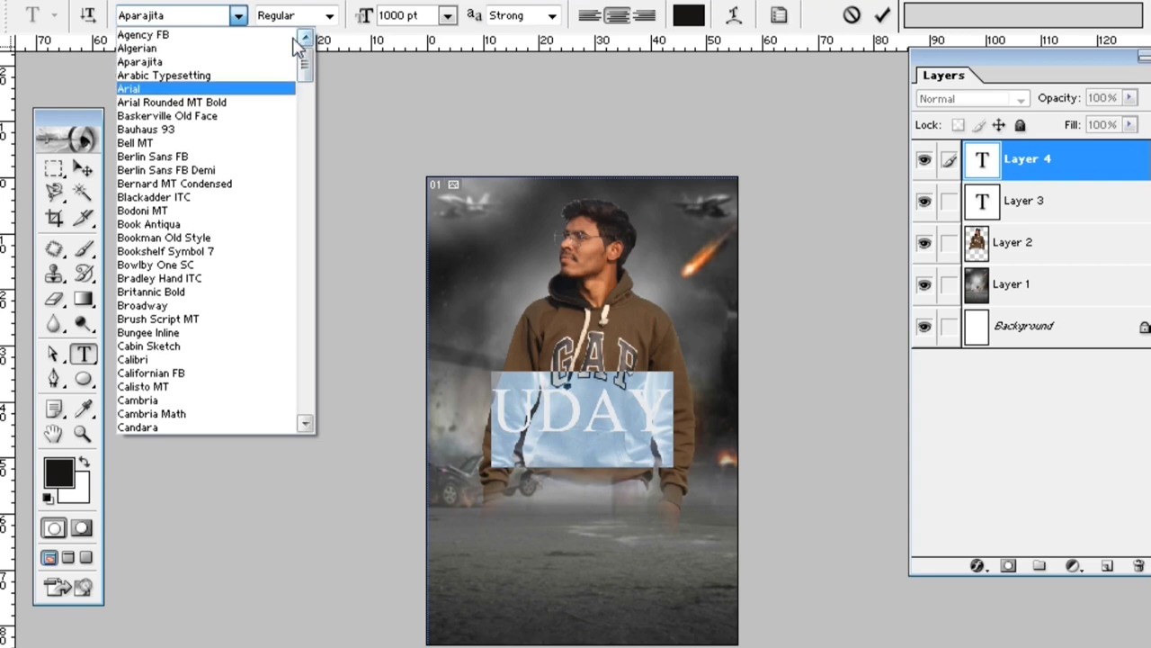
left_click(180, 49)
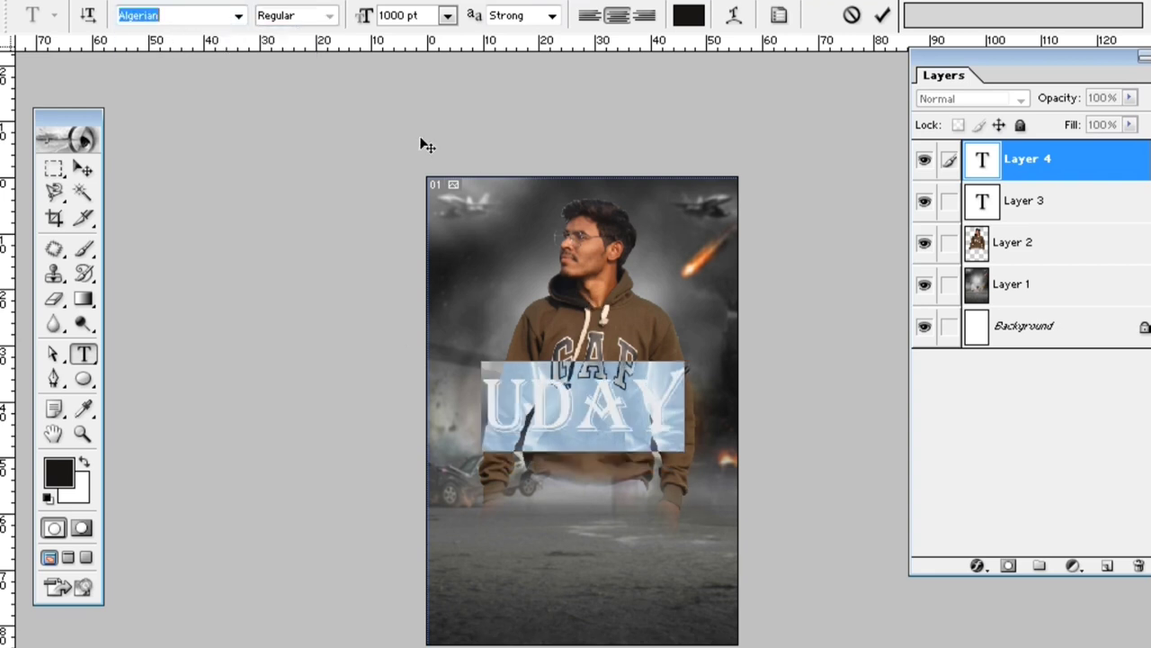
left_click(409, 15)
key("BackSpace")
key("BackSpace")
key("BackSpace")
type("1")
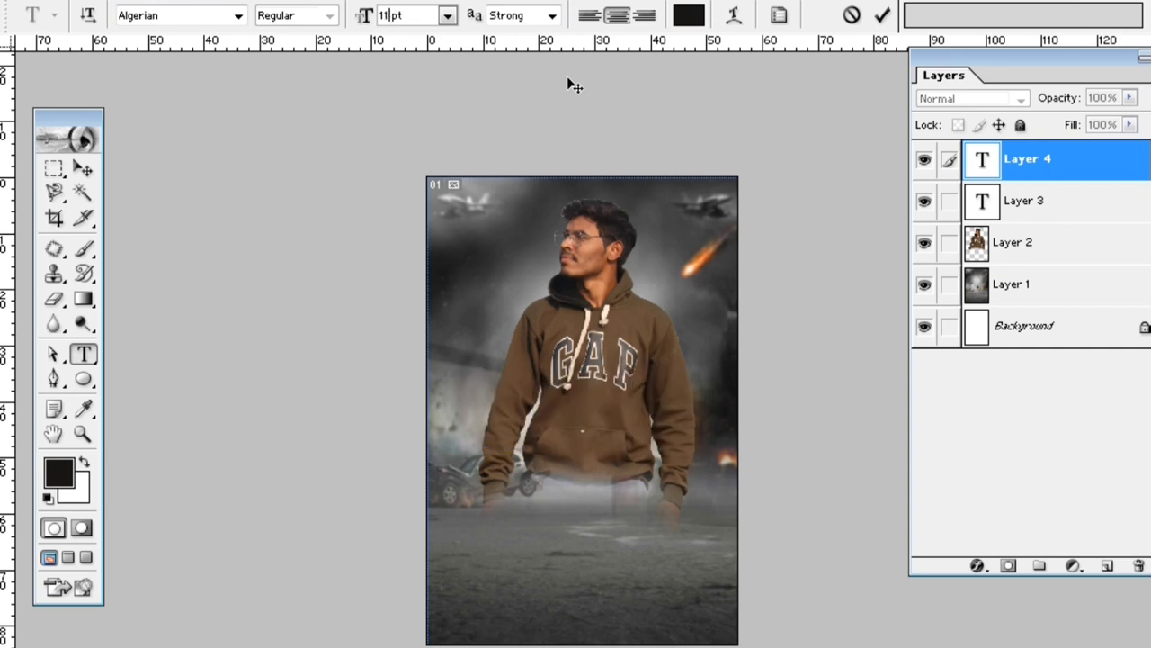
type("00")
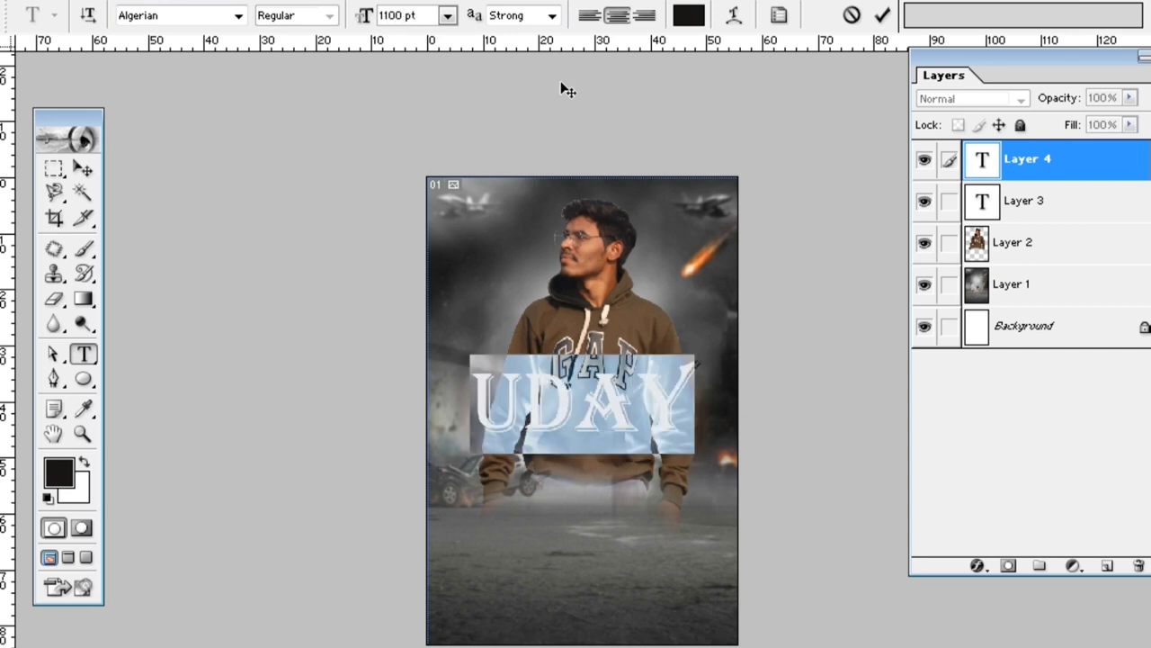
key("Return")
Step: Move the UDAY title down onto the ground and colour it gold
left_click_drag(568, 493, 571, 594)
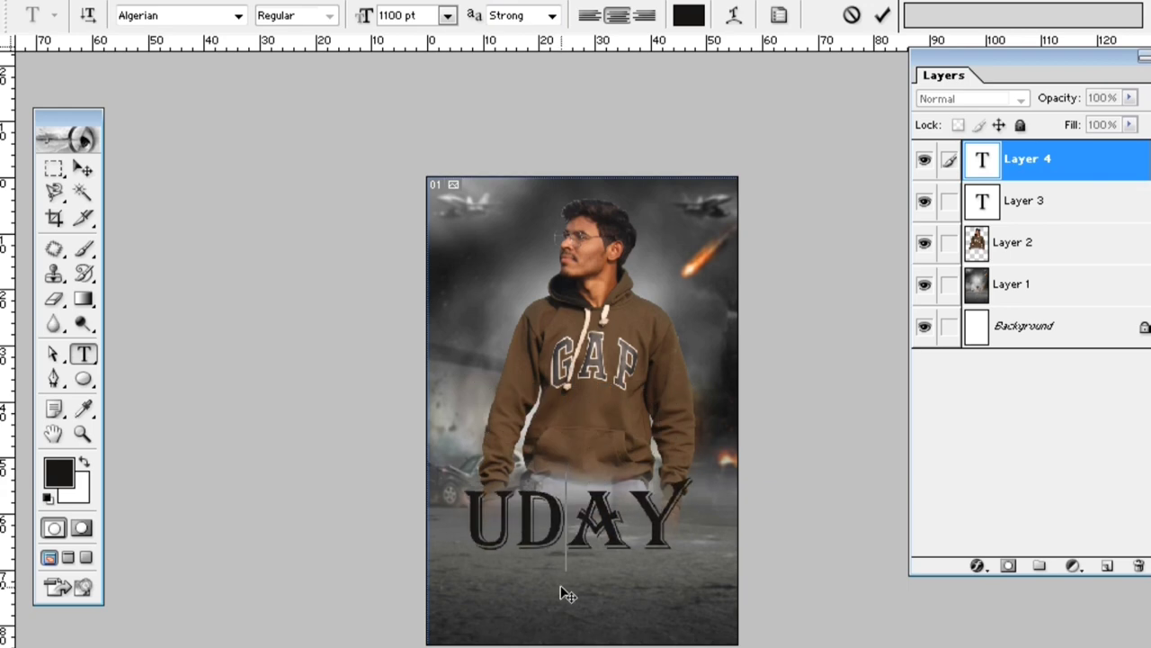
left_click(688, 15)
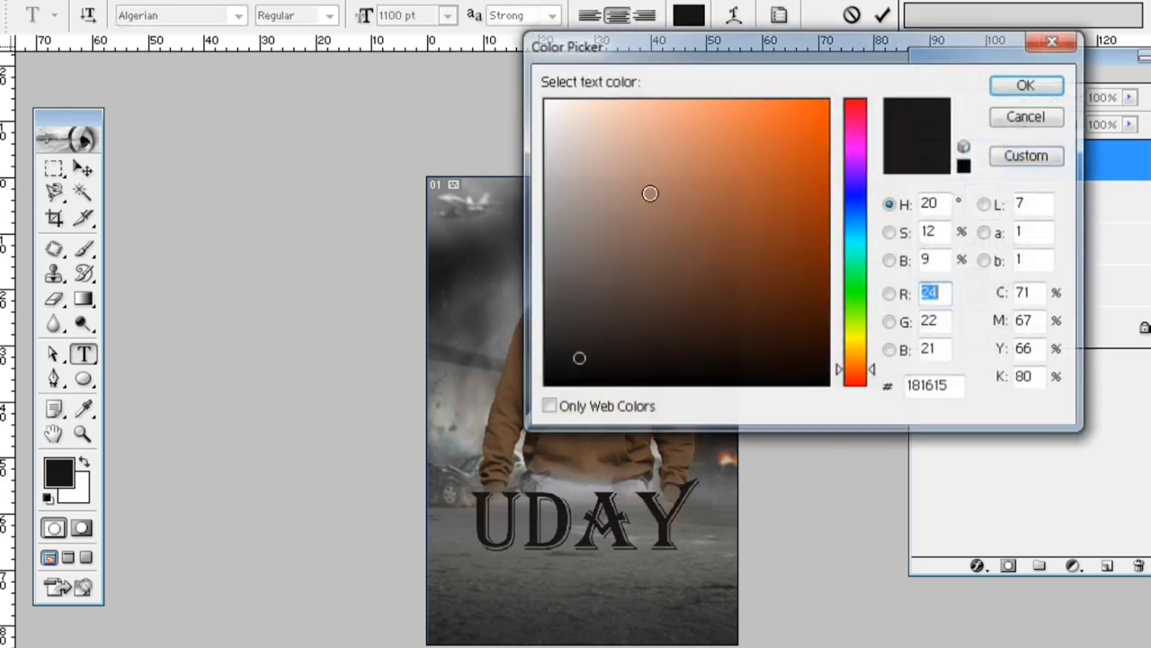
left_click(698, 198)
left_click(820, 234)
left_click(857, 348)
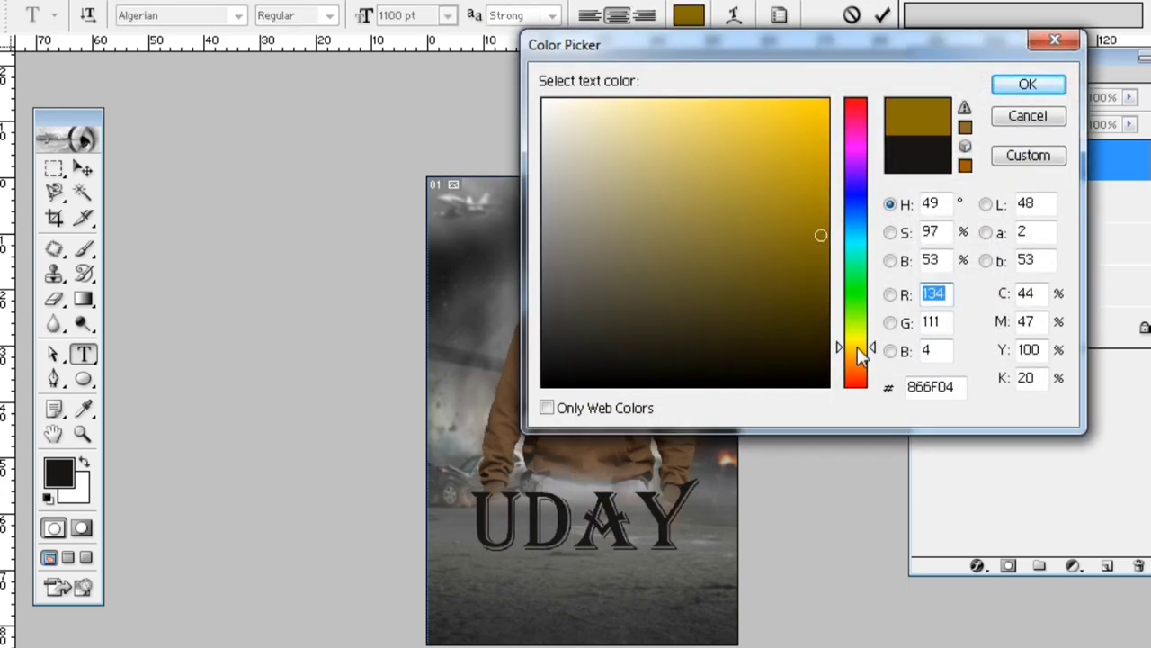
left_click(772, 187)
left_click(1029, 87)
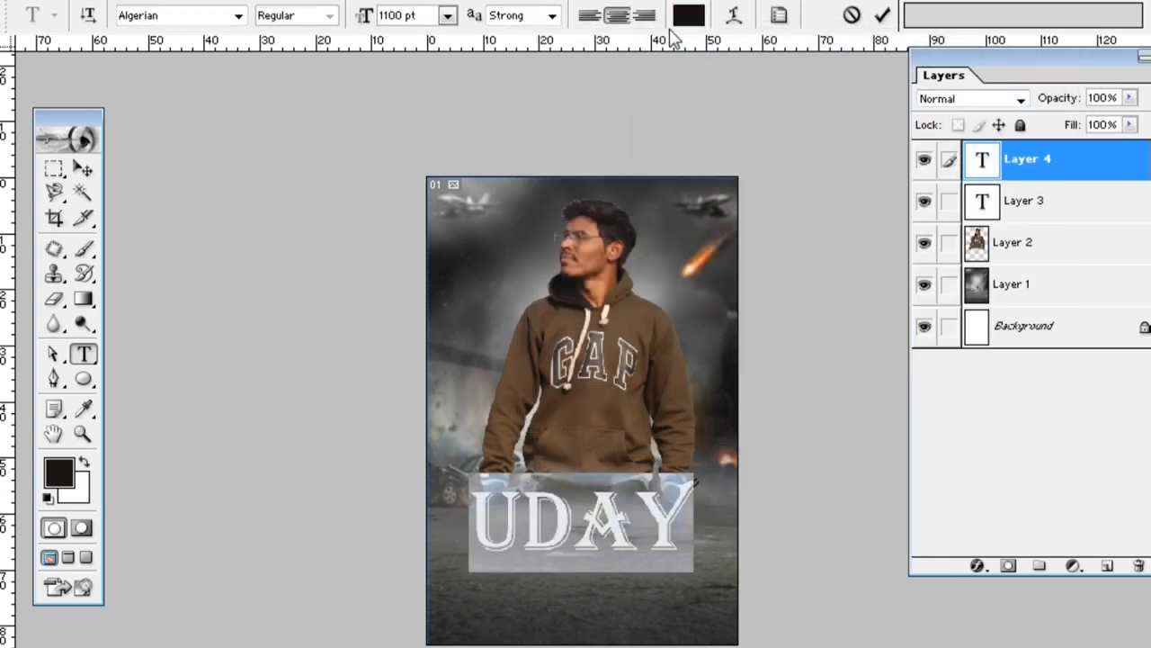
Step: Change the title to bright orange-gold #EDB223, nudge it, and commit the edit
left_click(689, 17)
left_click(862, 356)
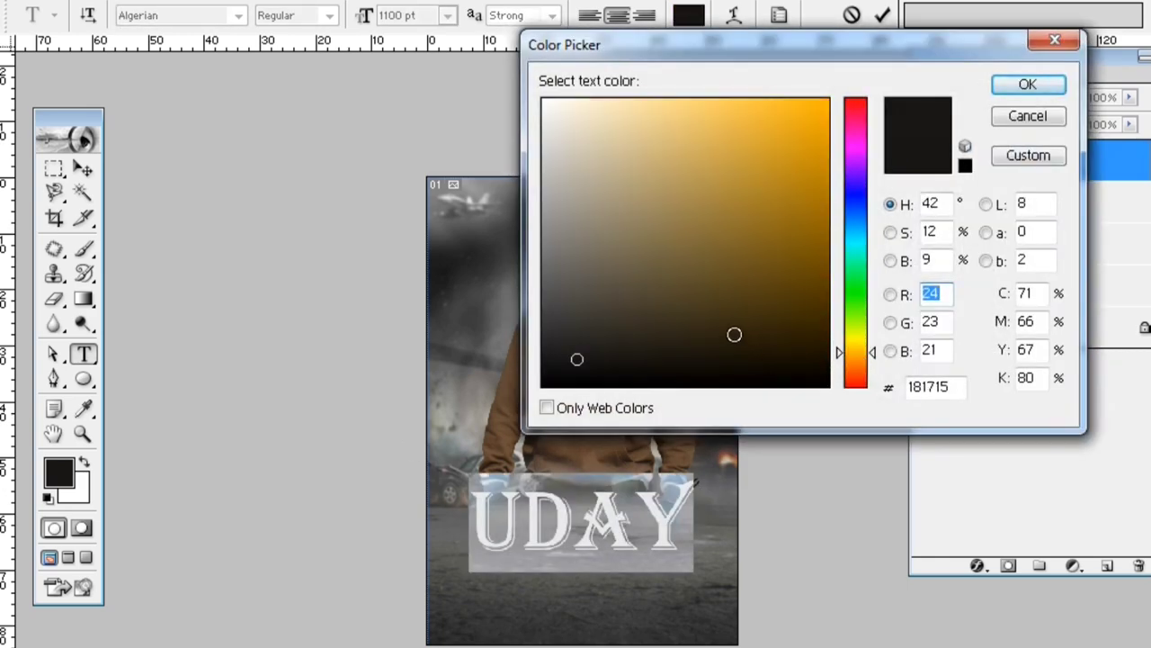
mouse_move(734, 335)
left_mouse_down()
mouse_move(732, 288)
mouse_move(787, 119)
left_mouse_up()
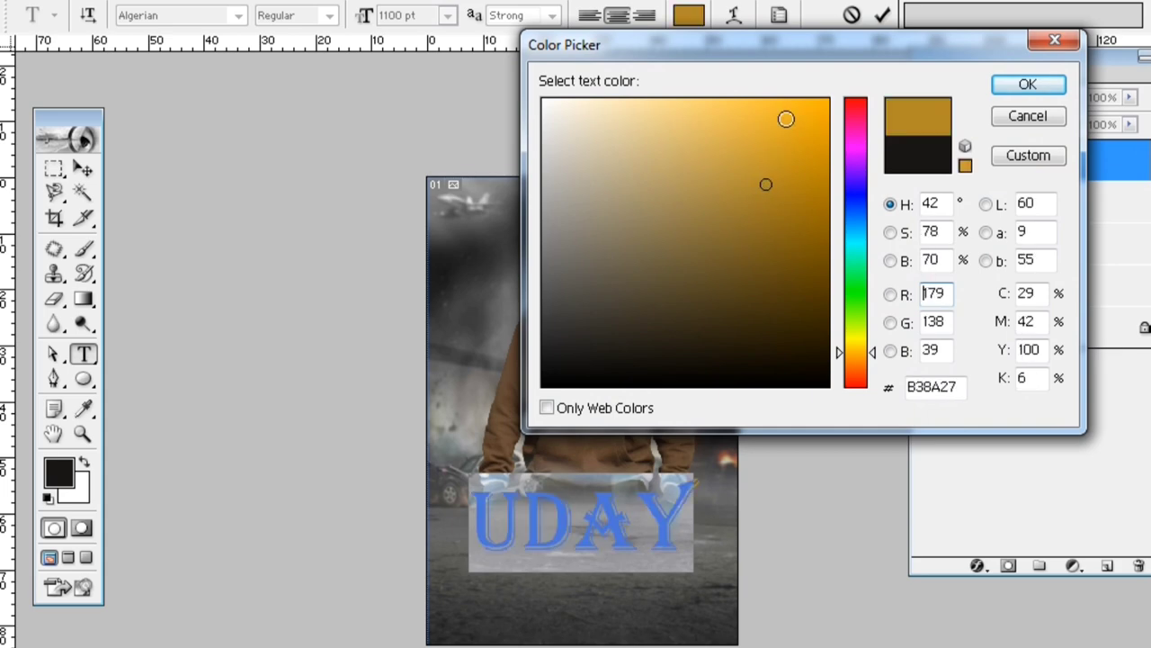
left_click(1028, 84)
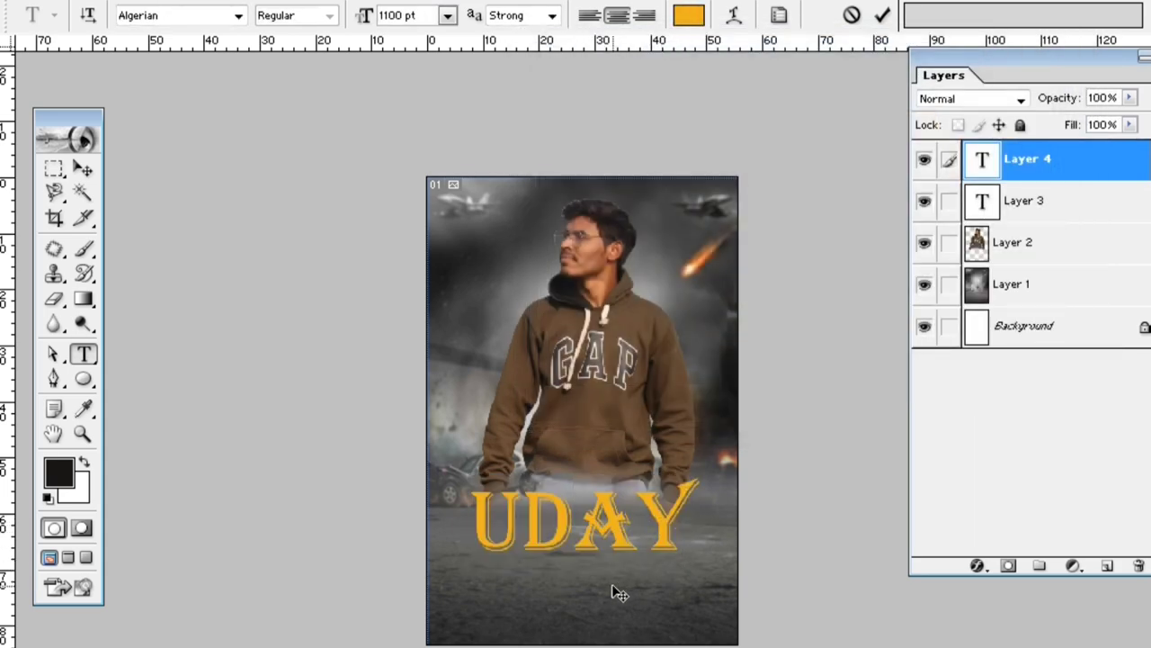
left_click_drag(617, 591, 612, 601)
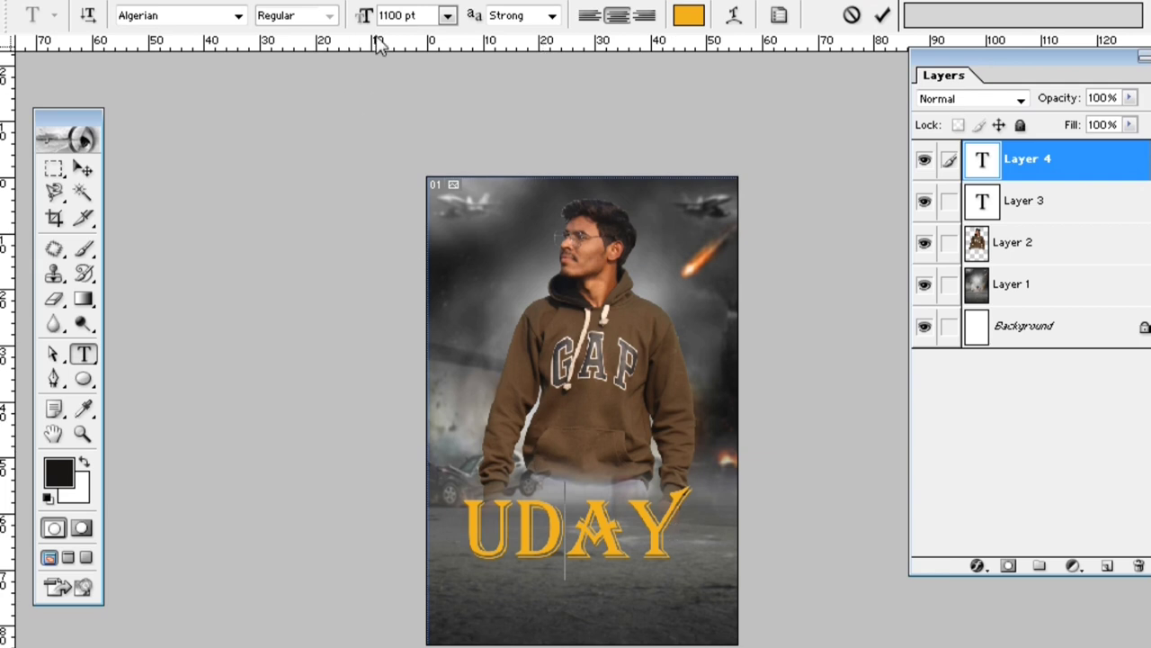
left_click(1012, 193)
Step: Delete the leftover Layer 3 and select the UDAY text layer
left_click(1037, 162)
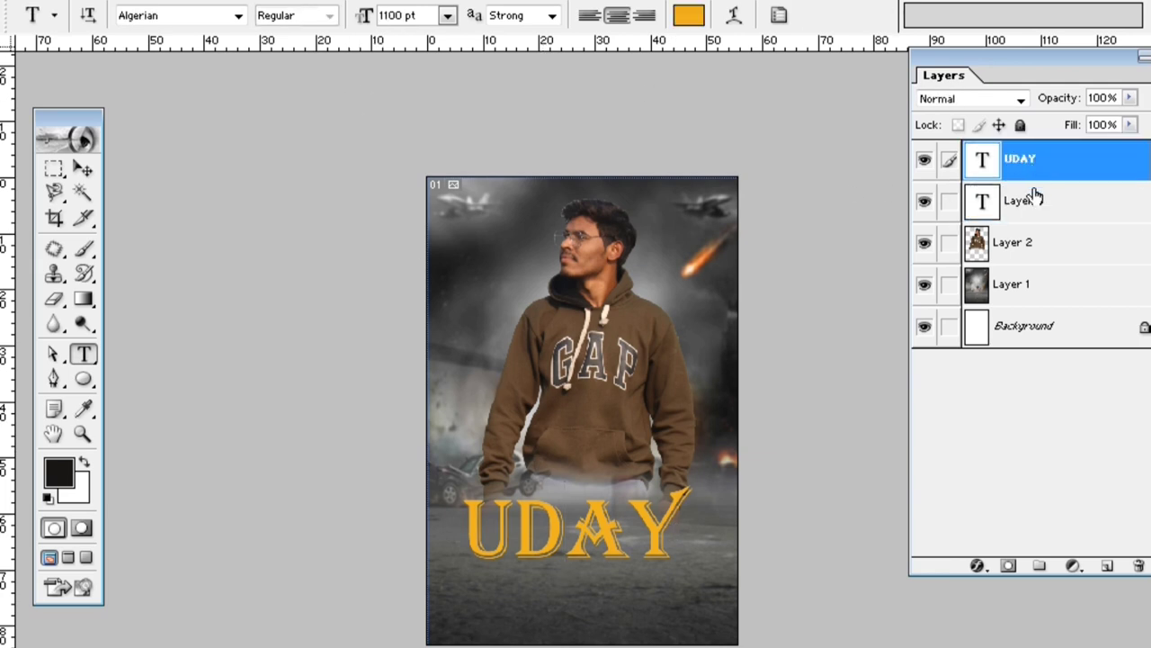
right_click(1036, 196)
left_click(984, 288)
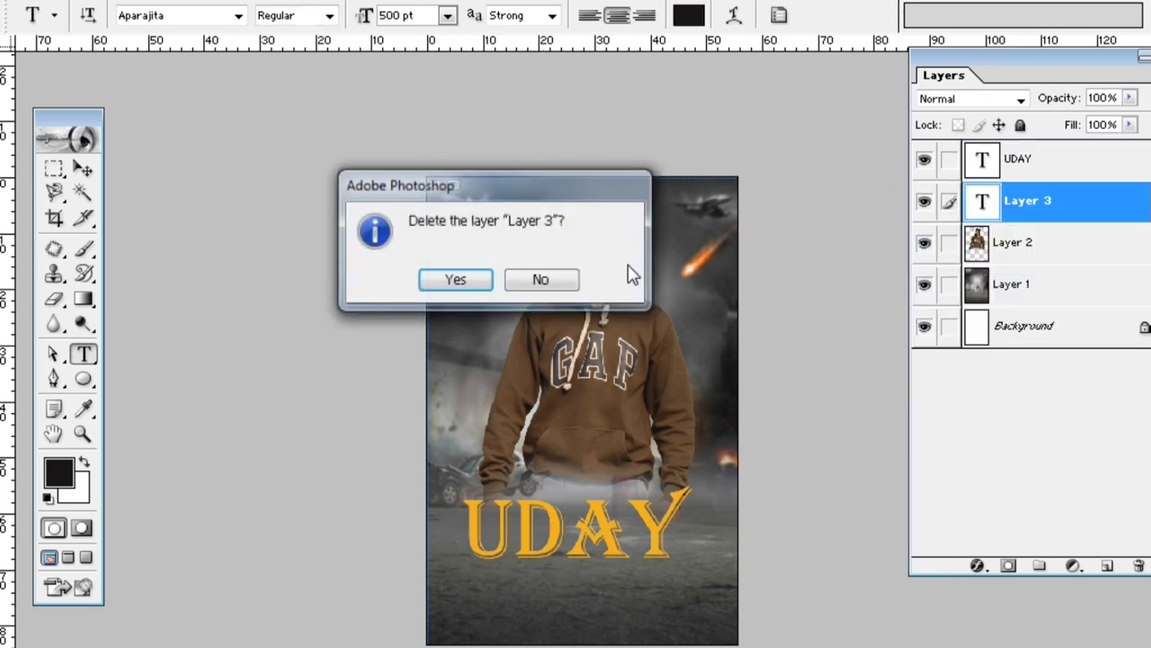
left_click(454, 281)
left_click(1054, 167)
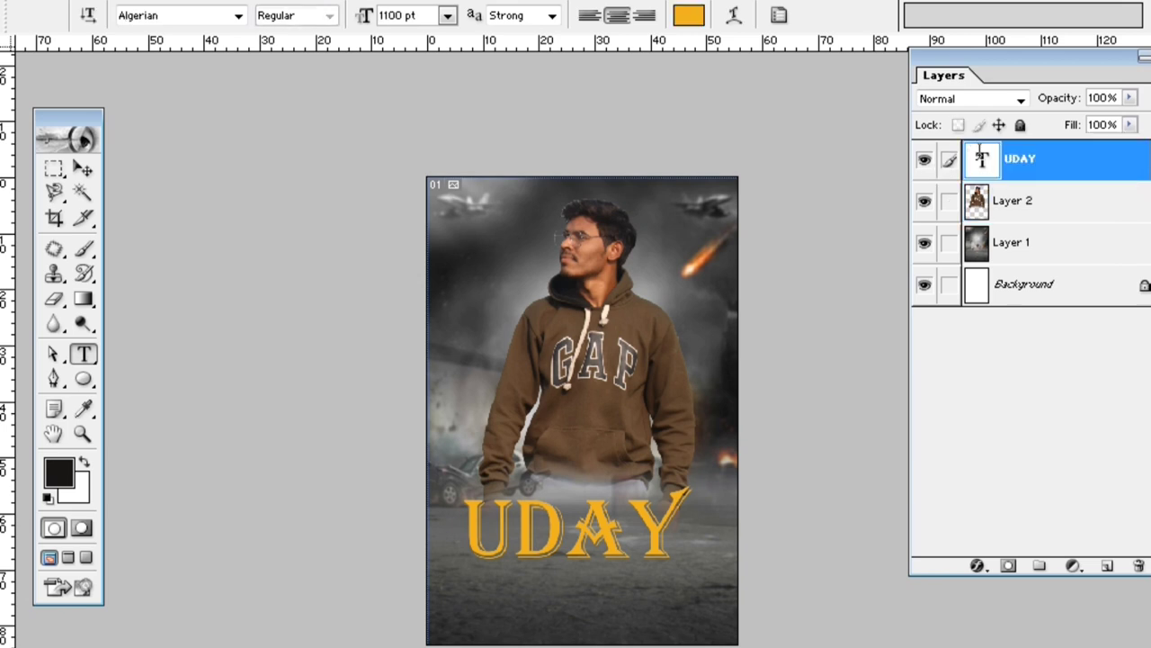
double_click(981, 158)
left_click(1066, 144)
Step: Scale the UDAY title to about 120% wide and 127% tall, centred low on the poster
left_click(83, 168)
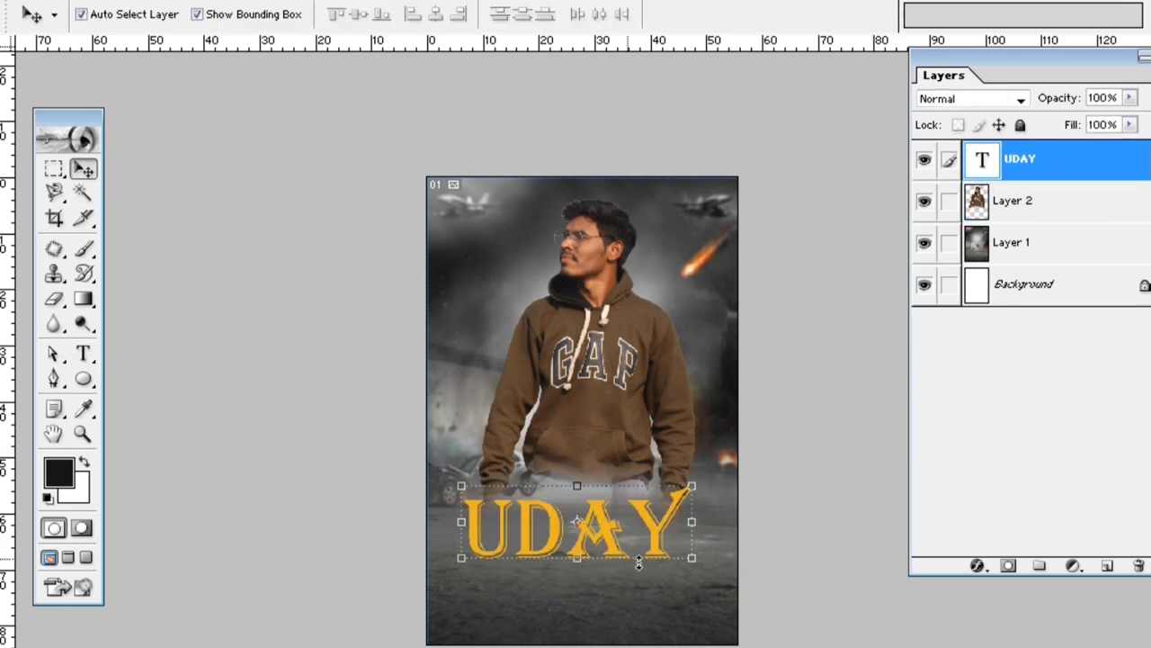
left_click_drag(692, 561, 735, 581)
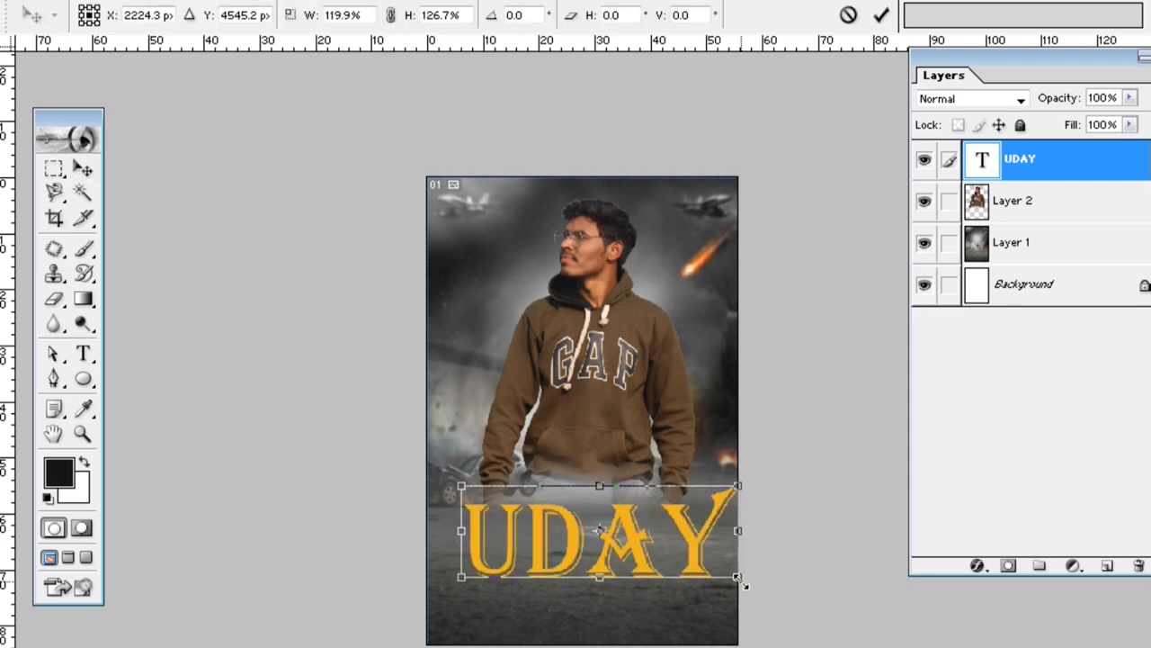
left_click_drag(647, 548, 626, 537)
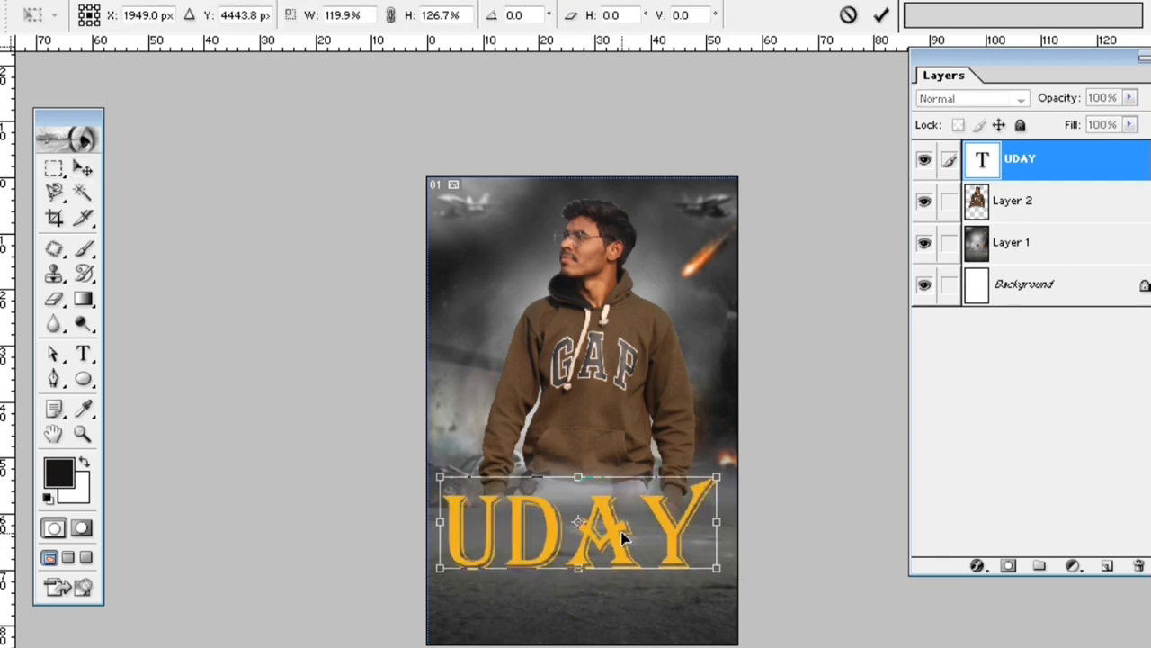
left_click(81, 171)
left_click(486, 278)
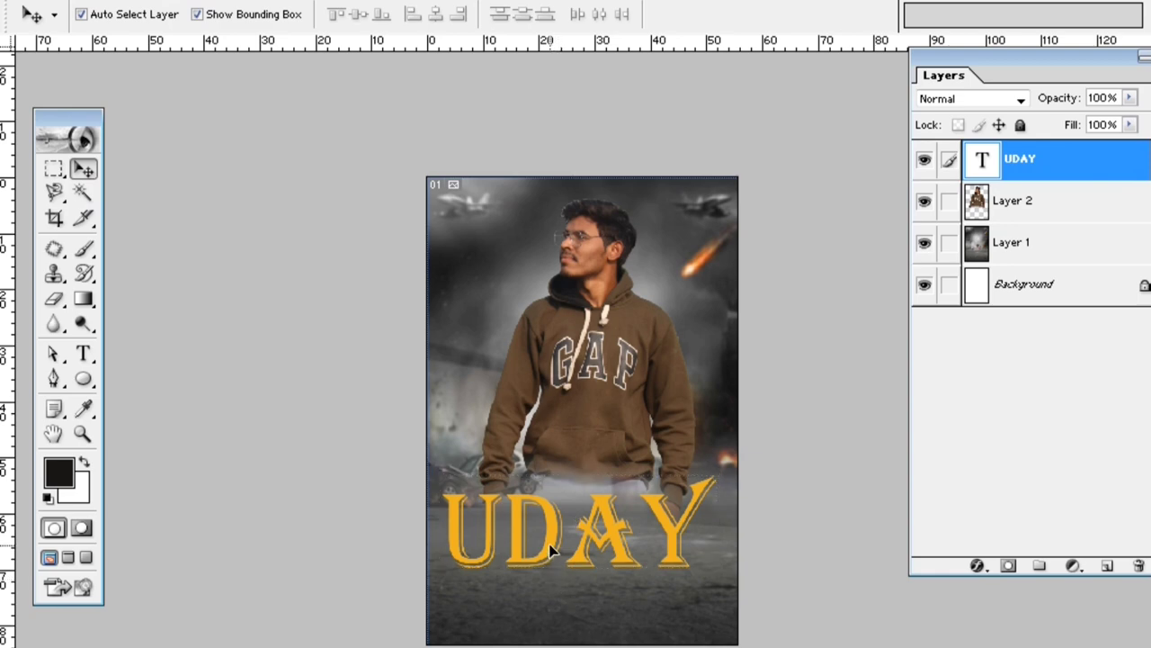
left_click_drag(552, 550, 560, 549)
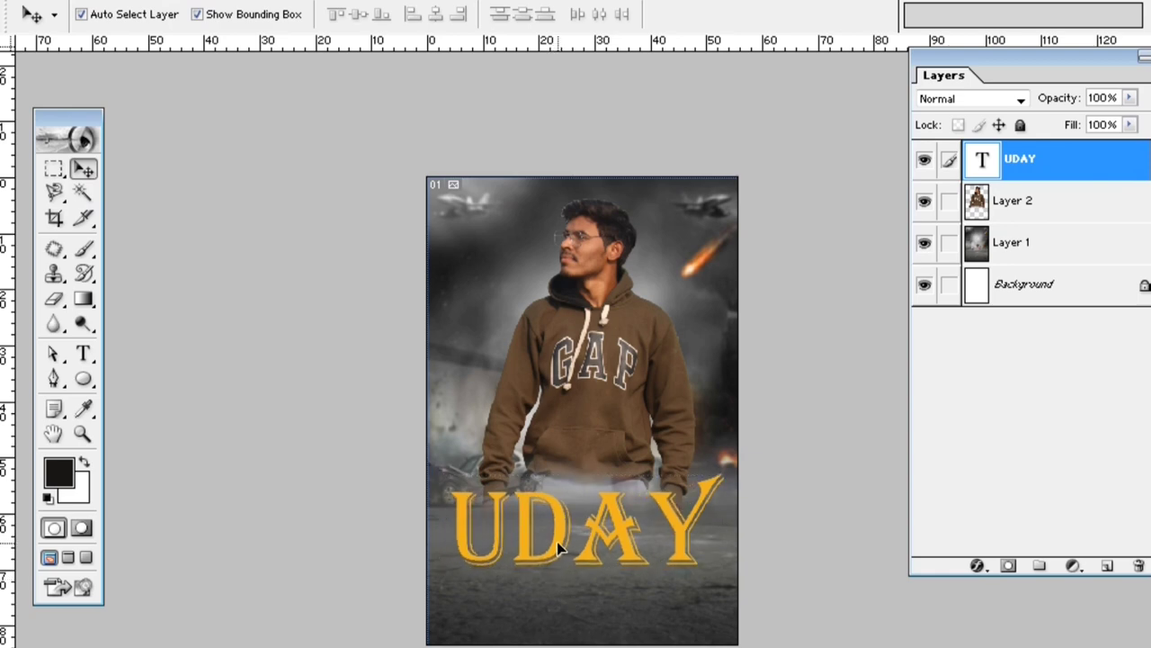
right_click(1055, 169)
Step: Add a 3 px outside yellow #FFD200 stroke to the UDAY title
left_click(989, 207)
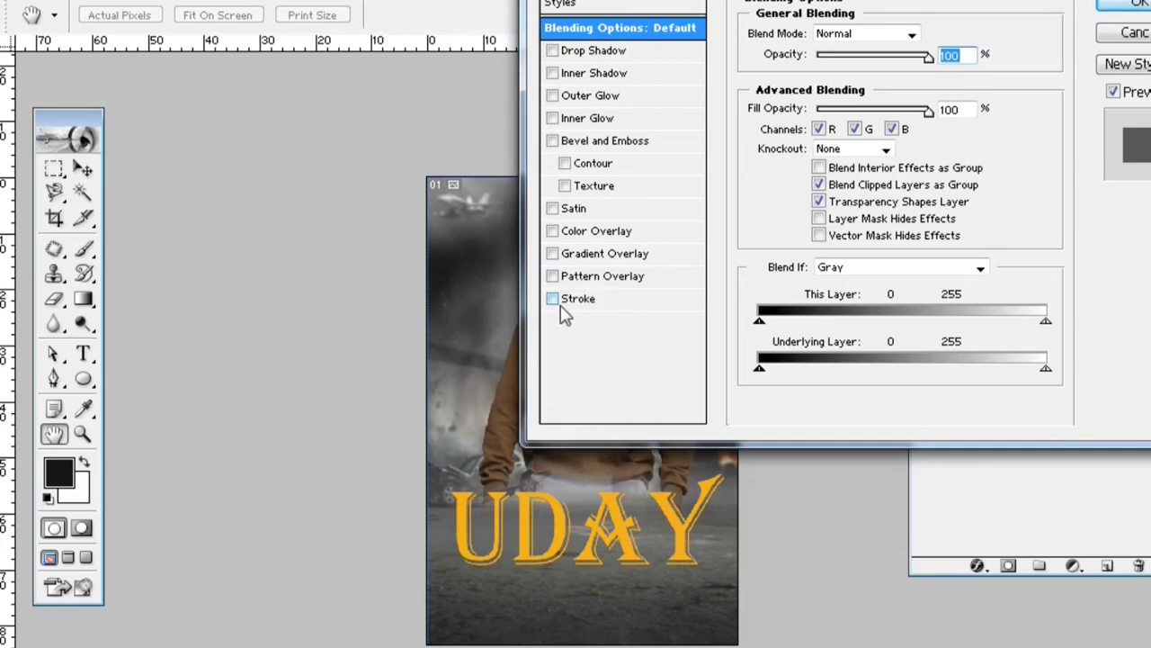
left_click(552, 300)
left_click(610, 303)
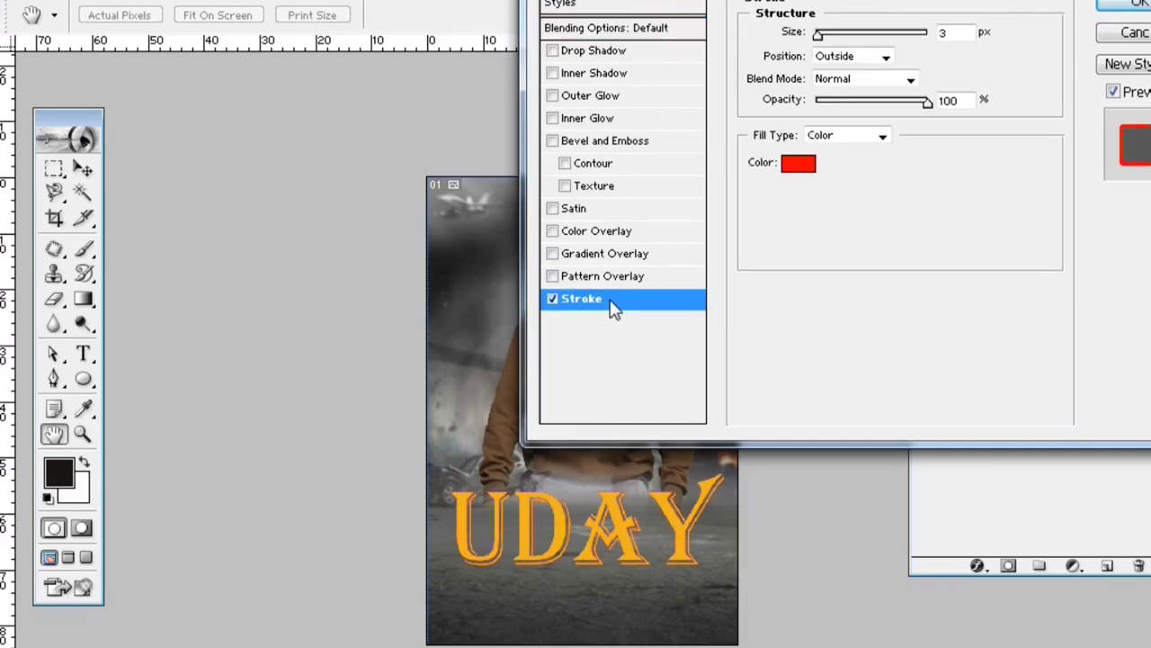
left_click(797, 162)
left_click(866, 349)
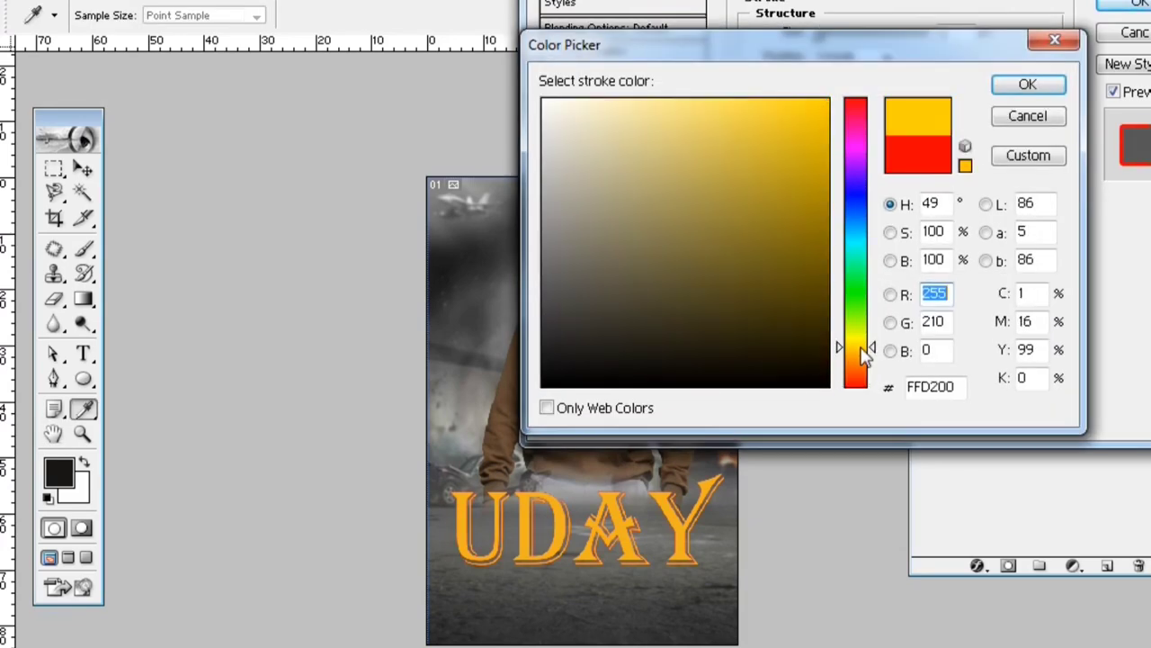
left_click(1059, 86)
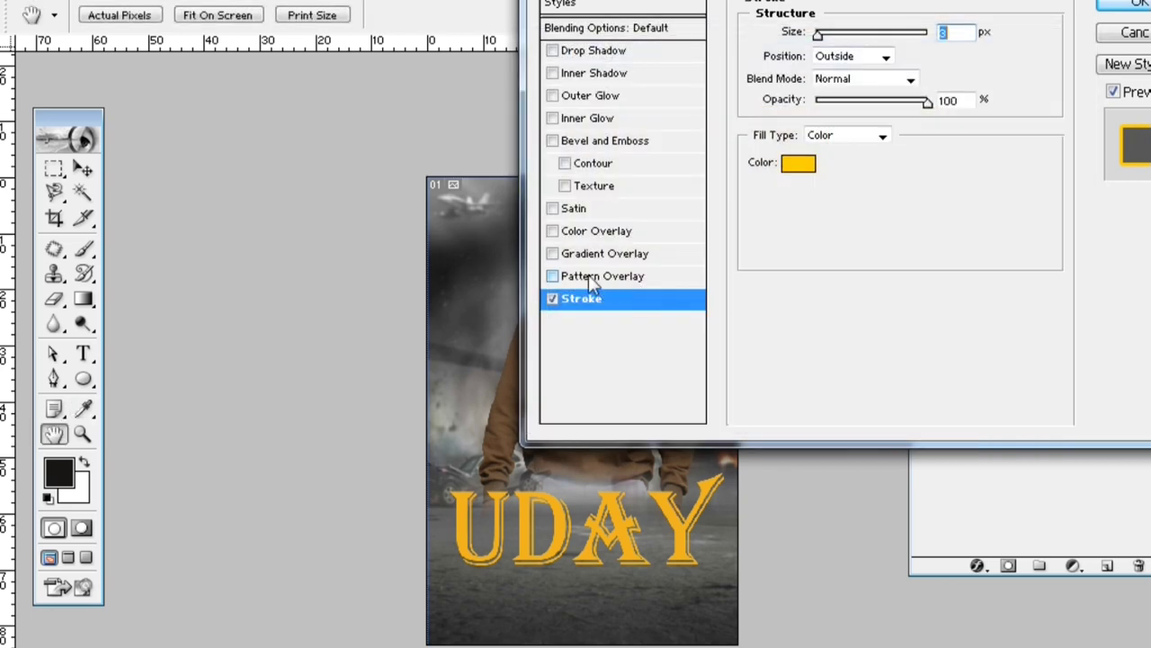
Step: Try Color, Gradient and Pattern Overlays, ending with a black-to-white gradient overlay
left_click(552, 231)
left_click(553, 231)
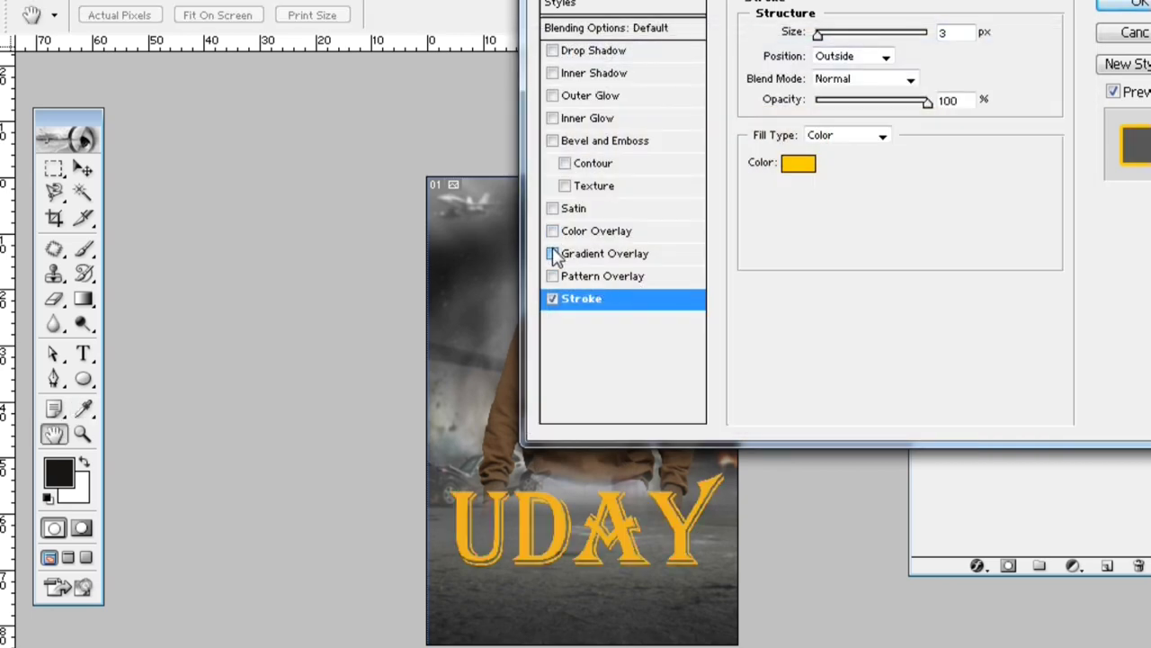
left_click(553, 254)
left_click(552, 254)
left_click(594, 276)
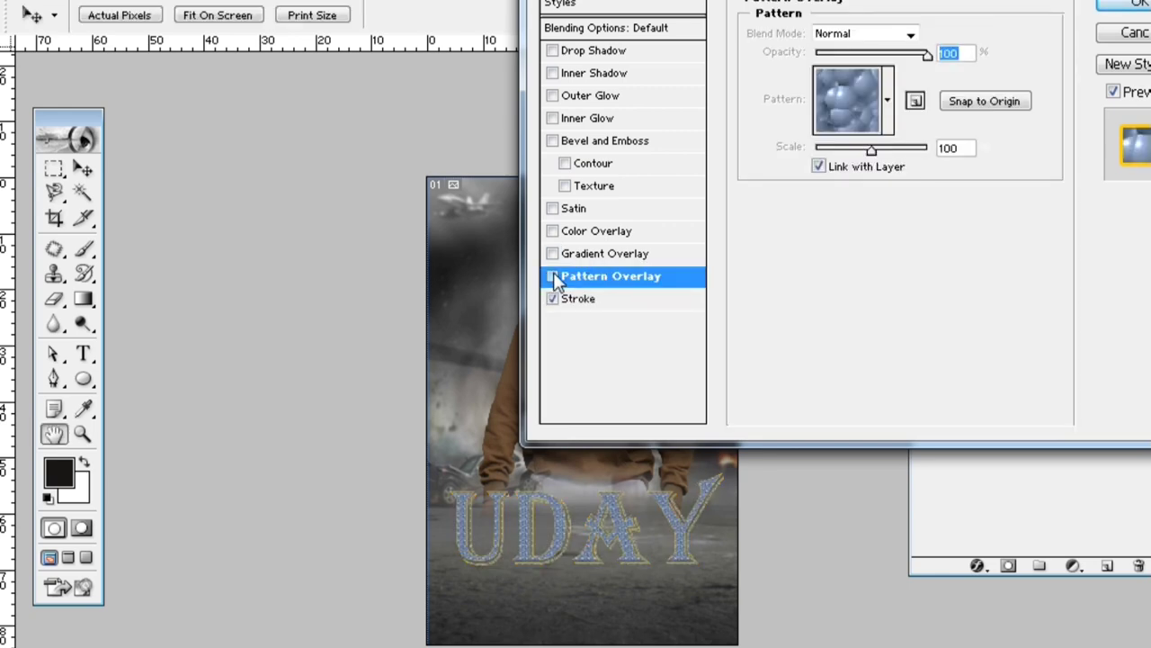
left_click(552, 276)
left_click(585, 254)
Step: Preview Copper, Blue-Red-Yellow, Violet-Orange and Red-Green gradient presets on the UDAY title
left_click(893, 81)
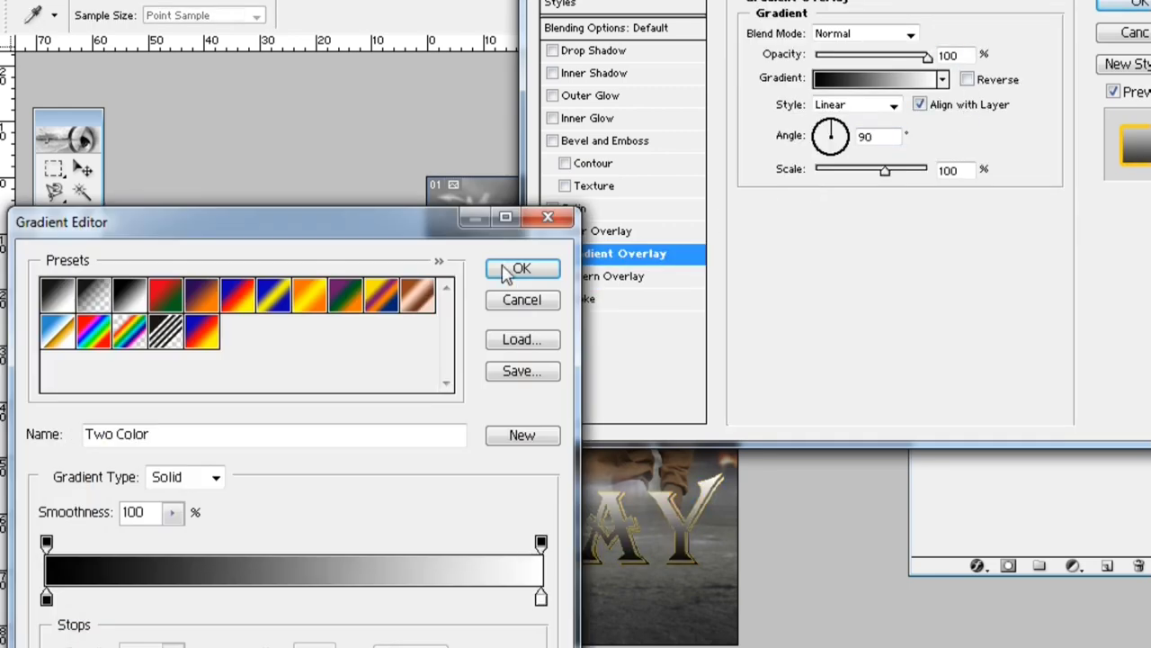
left_click(408, 304)
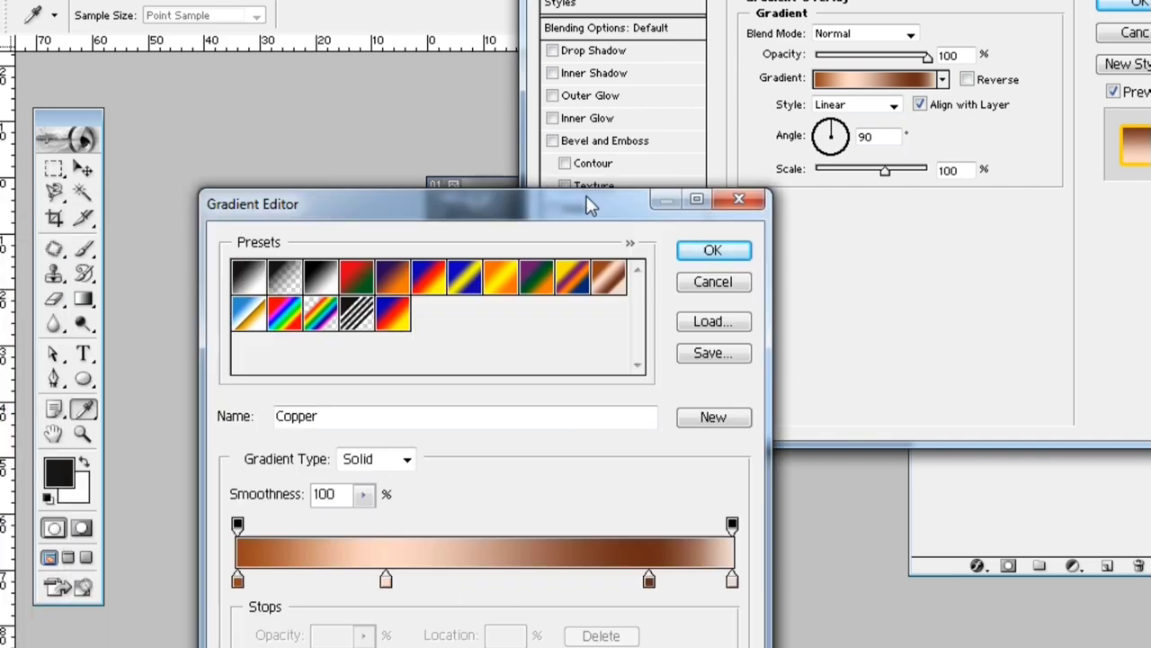
left_click_drag(315, 209, 1021, 70)
left_click(1051, 118)
left_click(972, 121)
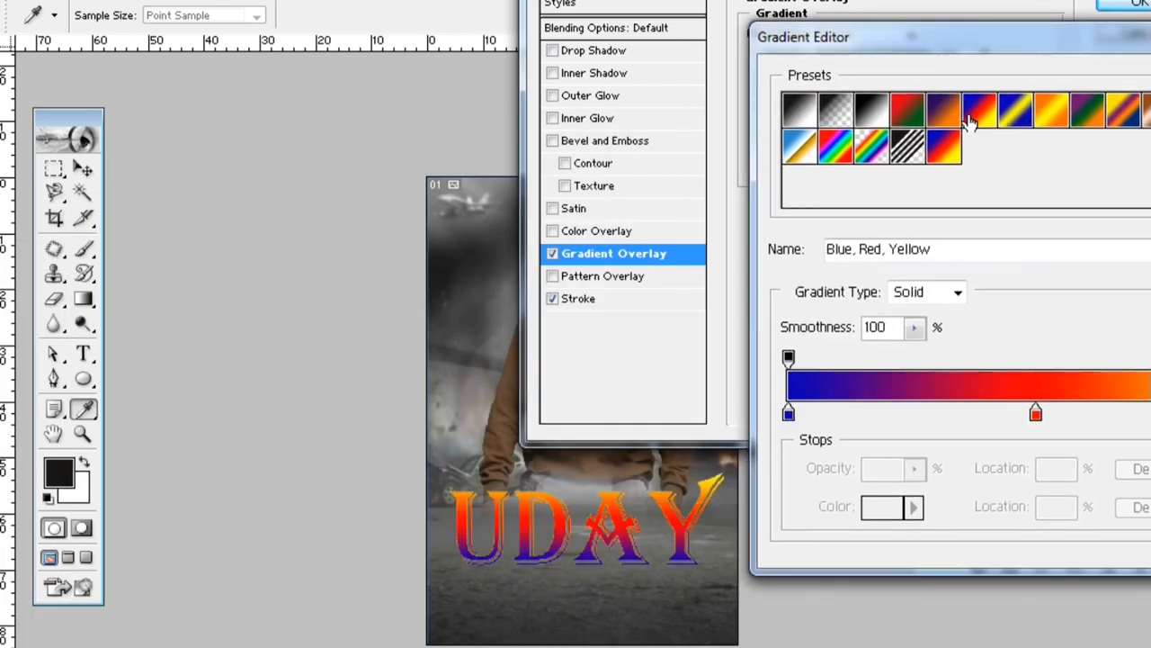
left_click_drag(936, 52, 901, 48)
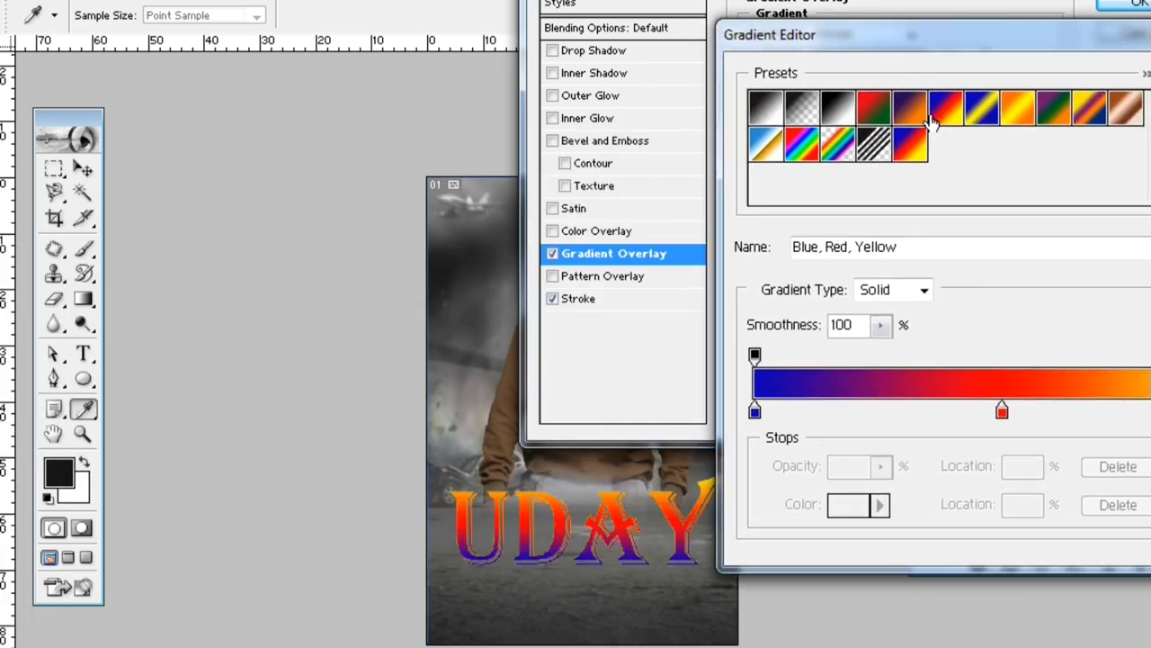
left_click(924, 117)
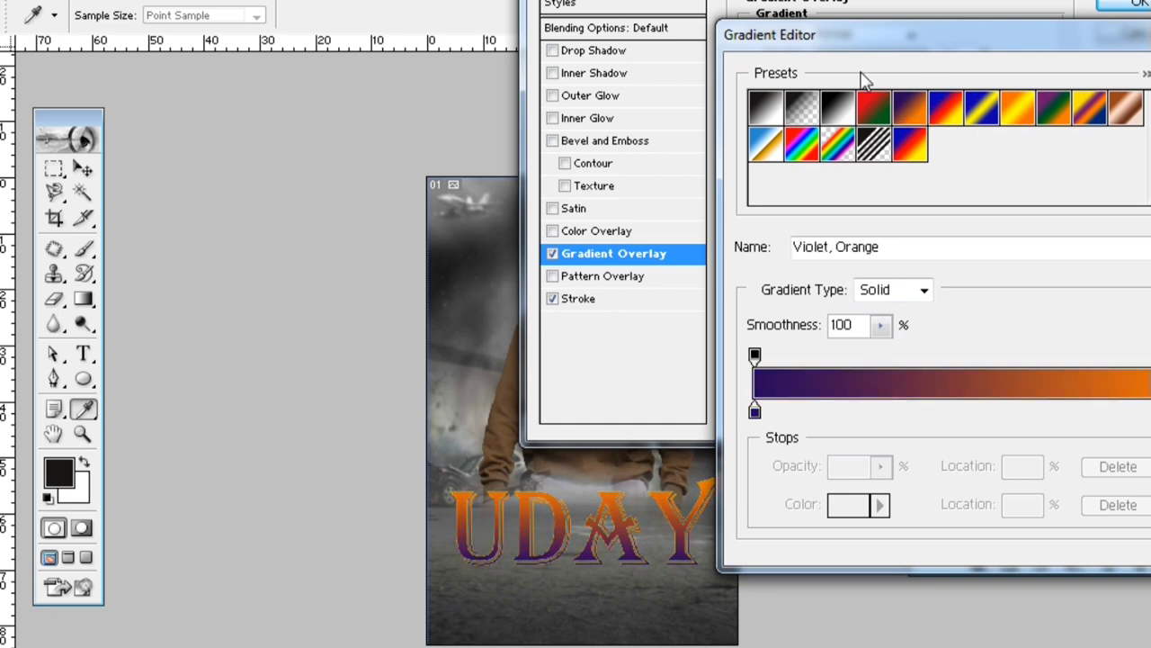
left_click(886, 113)
Step: Settle on the Violet, Orange gradient and confirm the Gradient Editor and Layer Style
left_click(973, 116)
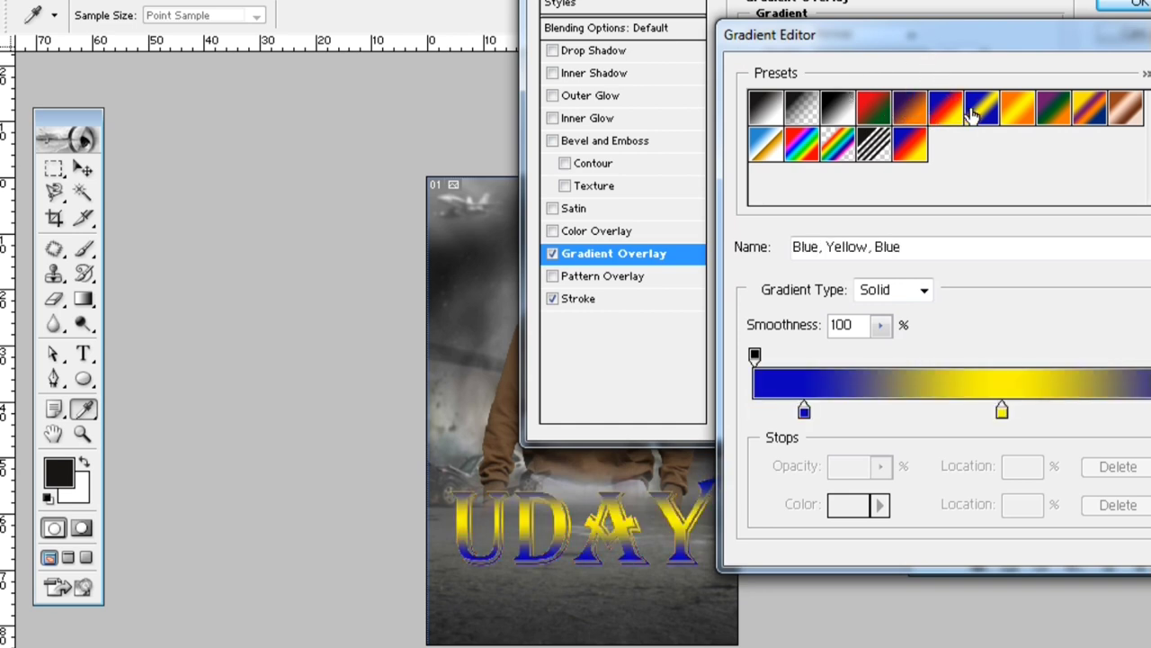
left_click(910, 112)
left_click(886, 112)
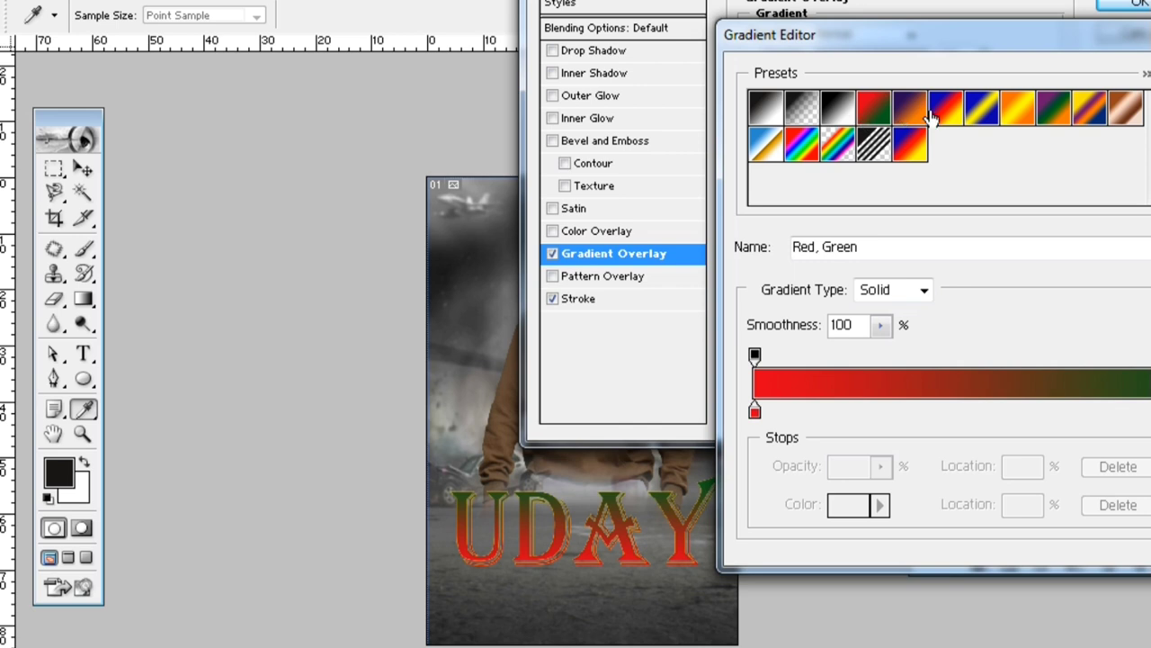
left_click(932, 117)
left_click(919, 116)
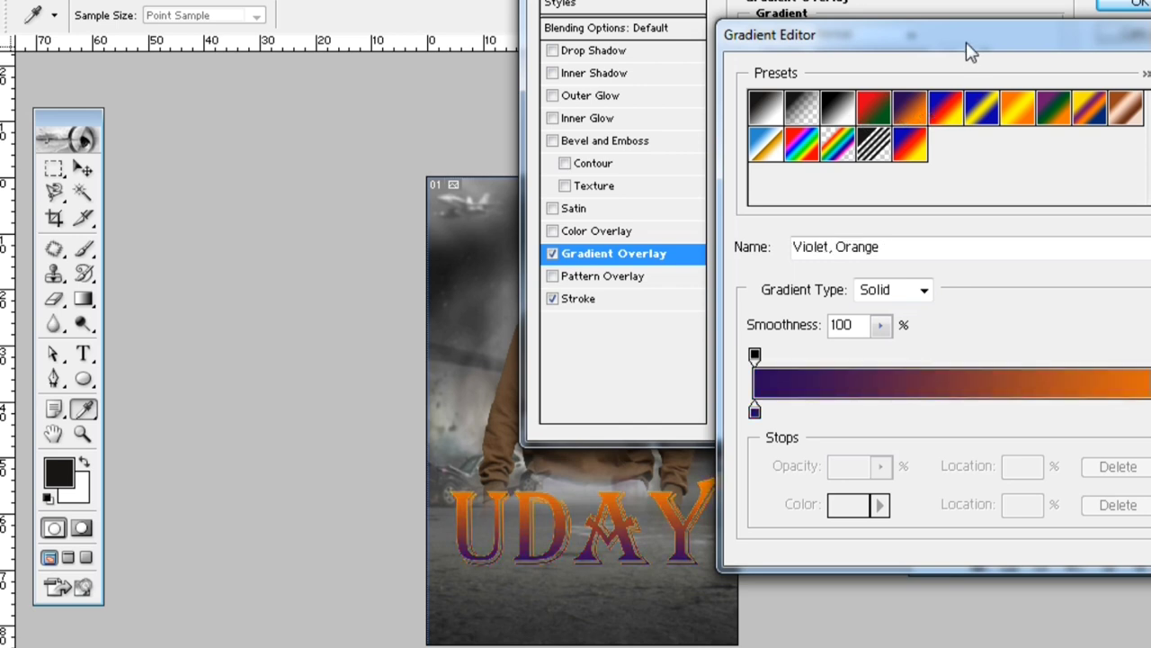
left_click_drag(970, 52, 775, 61)
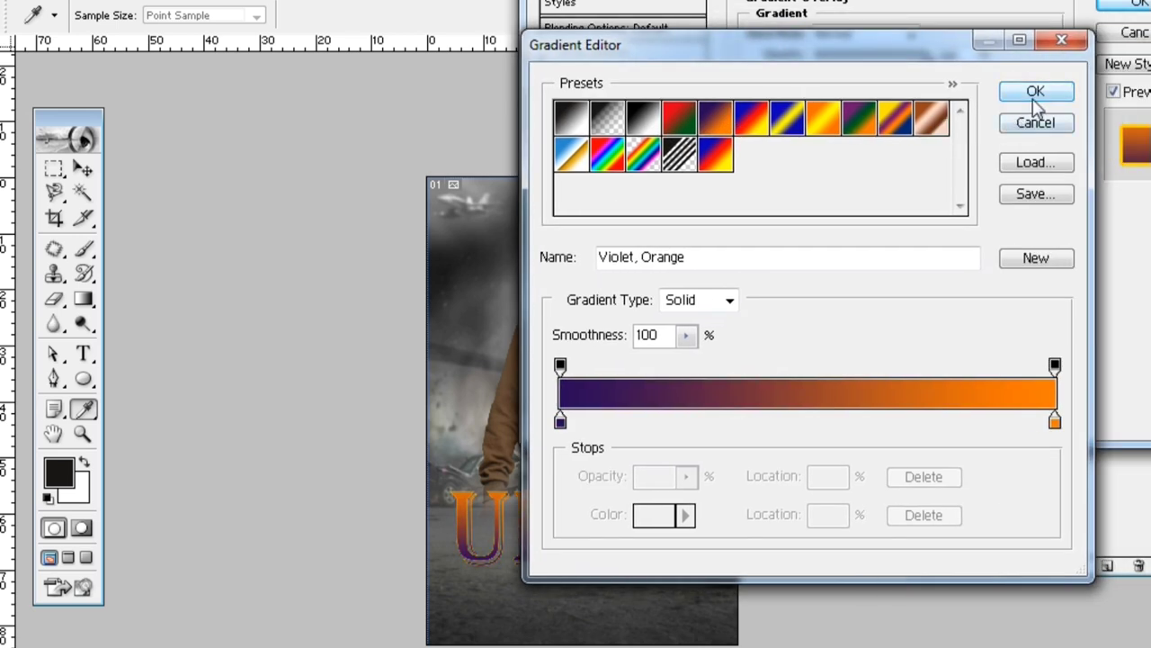
left_click(561, 422)
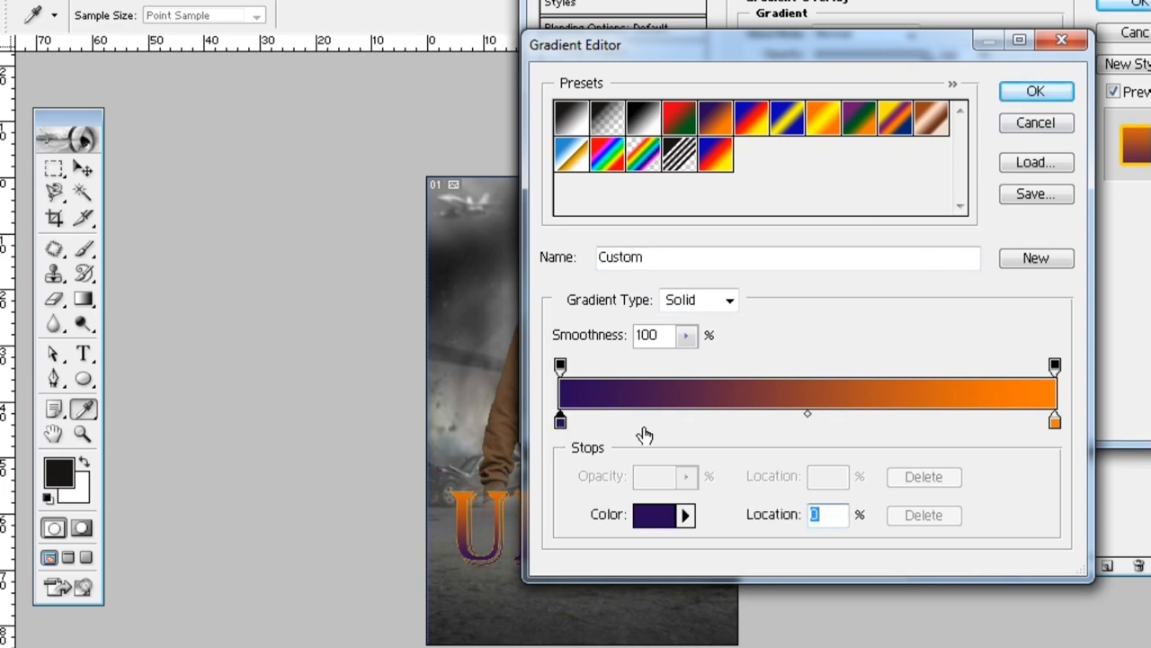
left_click(1048, 96)
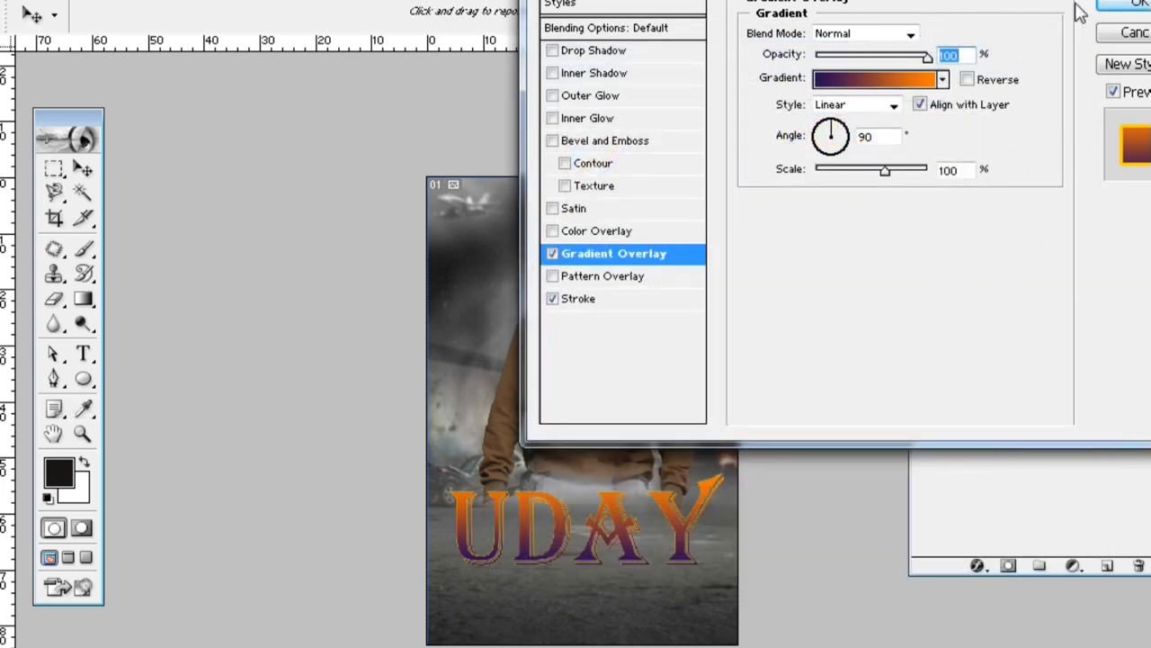
left_click(1135, 5)
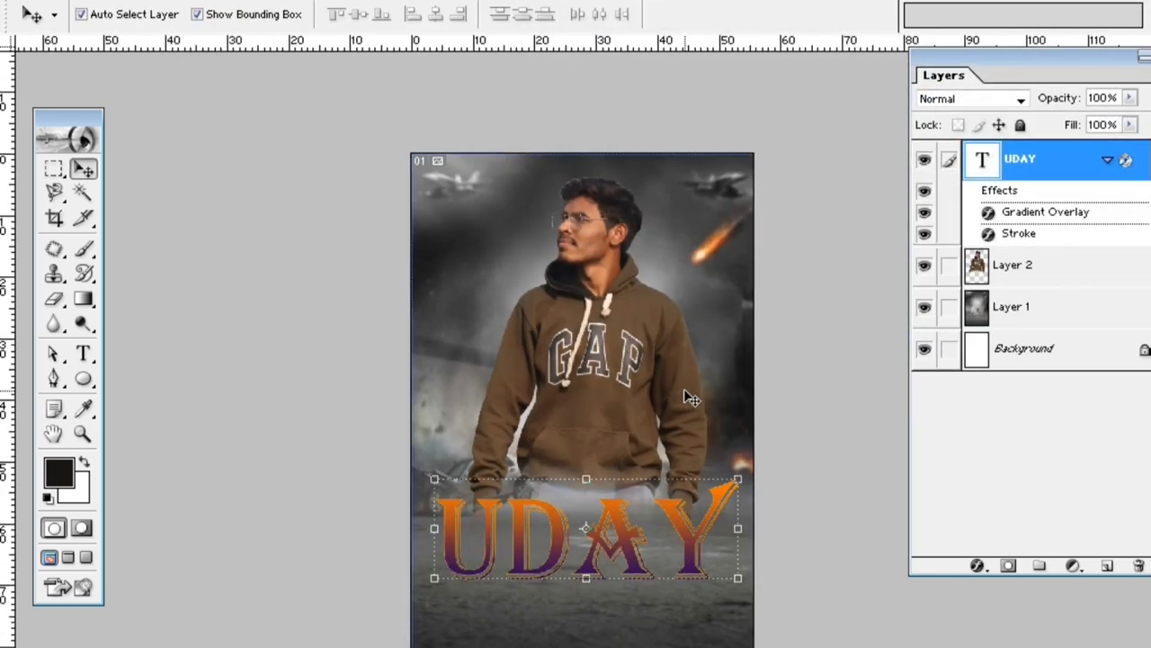
Step: Open the orange sparks PNG and select the Magic Eraser tool
left_click(38, 2)
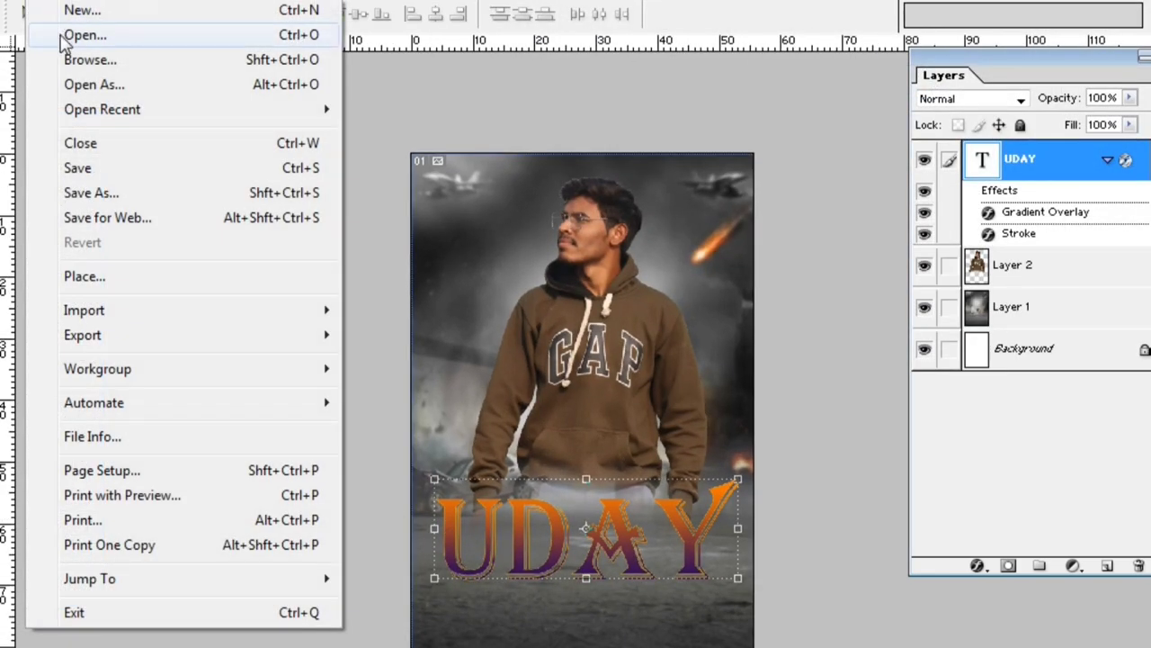
left_click(83, 35)
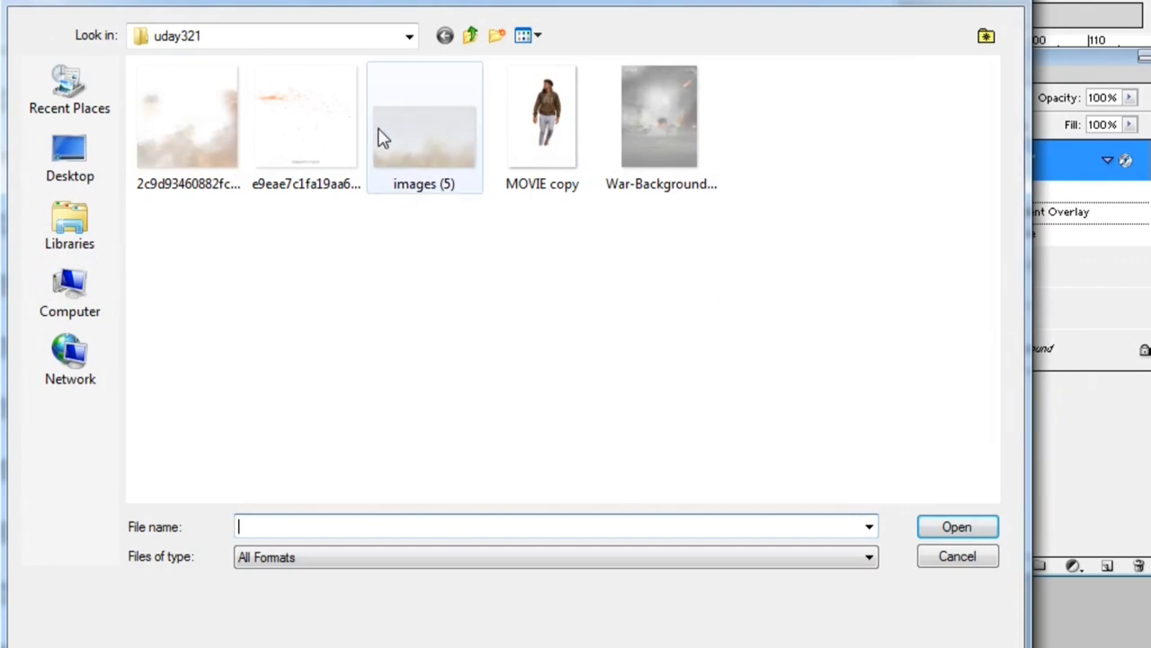
double_click(333, 148)
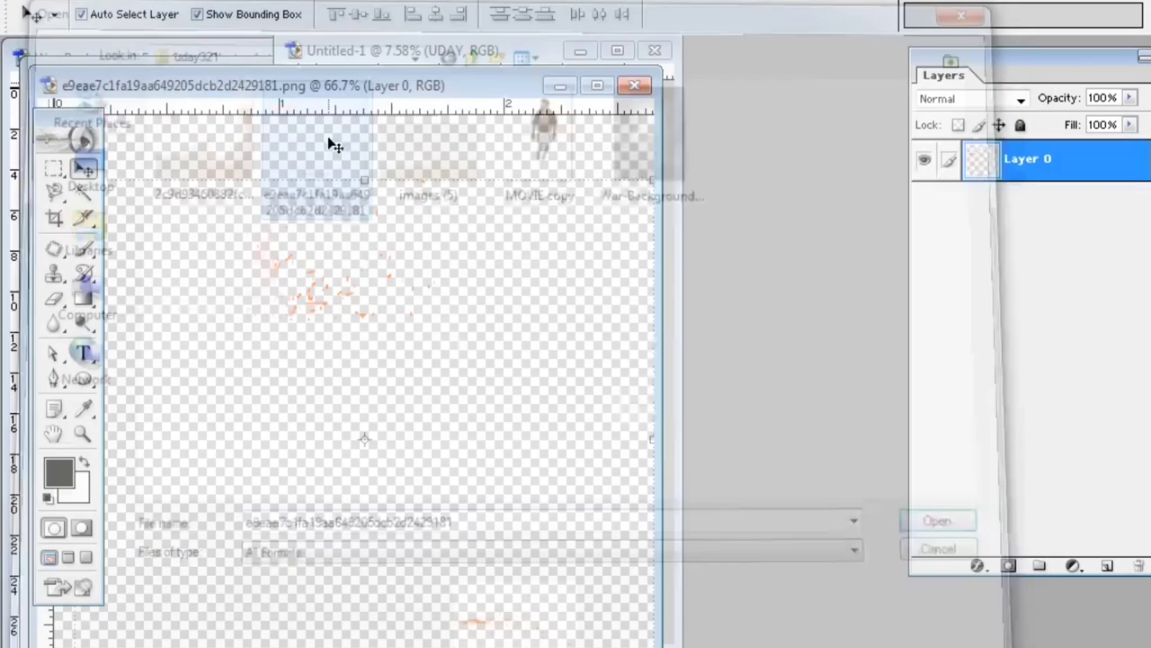
left_click(54, 299)
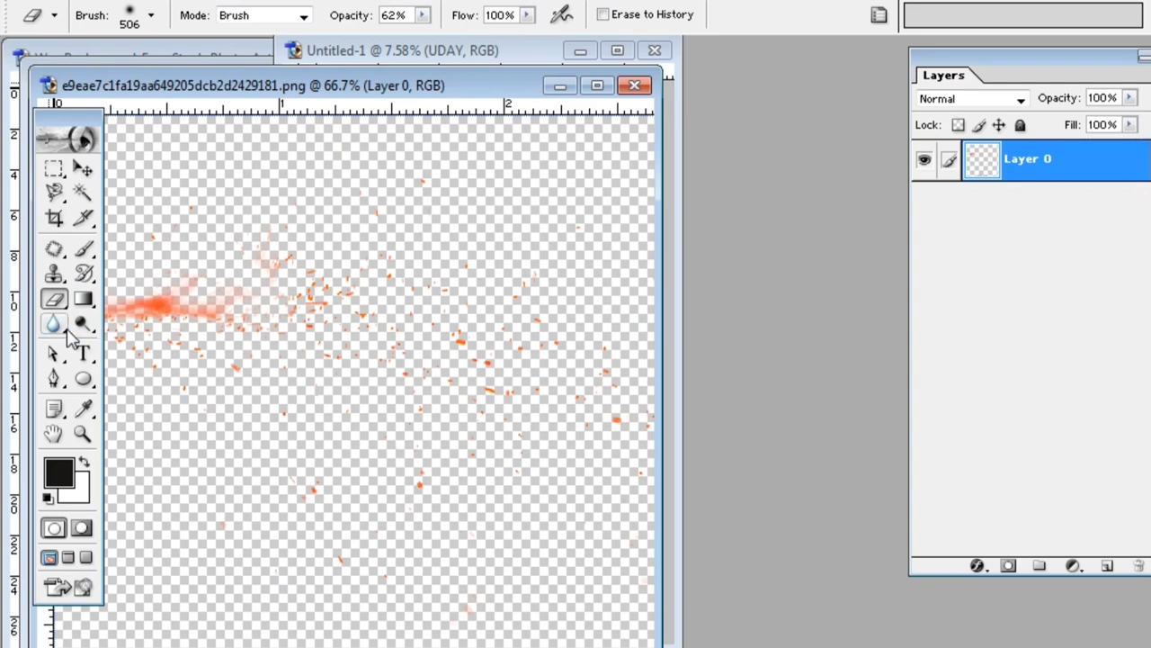
left_click(56, 302)
left_click(144, 342)
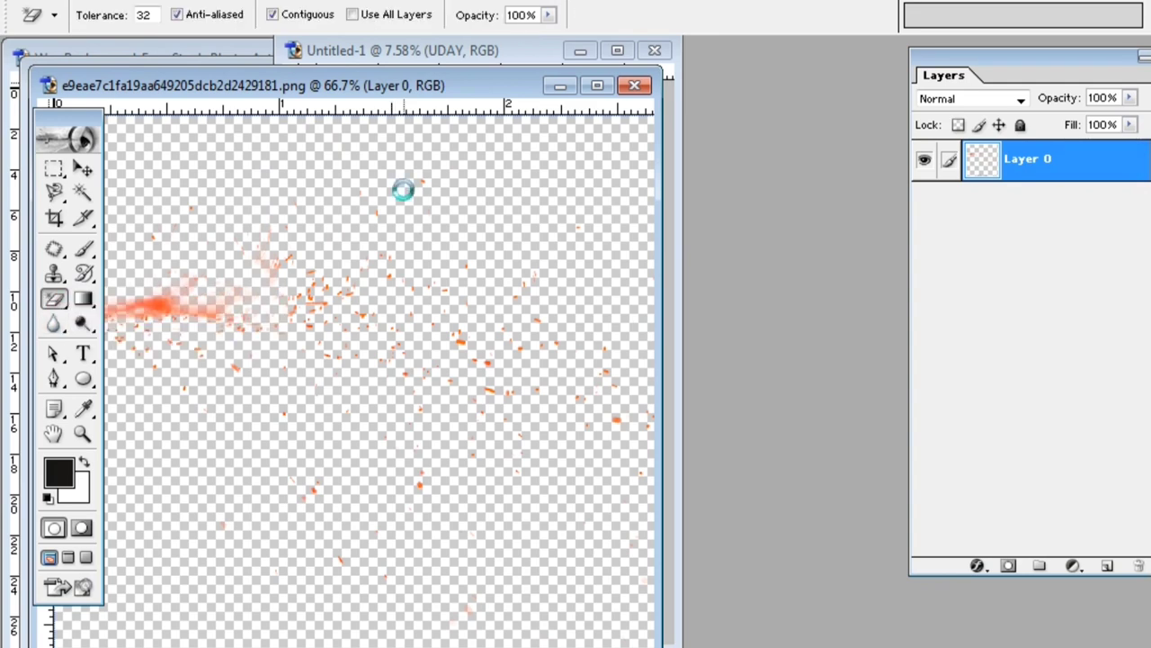
Step: Drag the sparks layer into the Untitled-1 poster and maximize the poster window
left_click(82, 170)
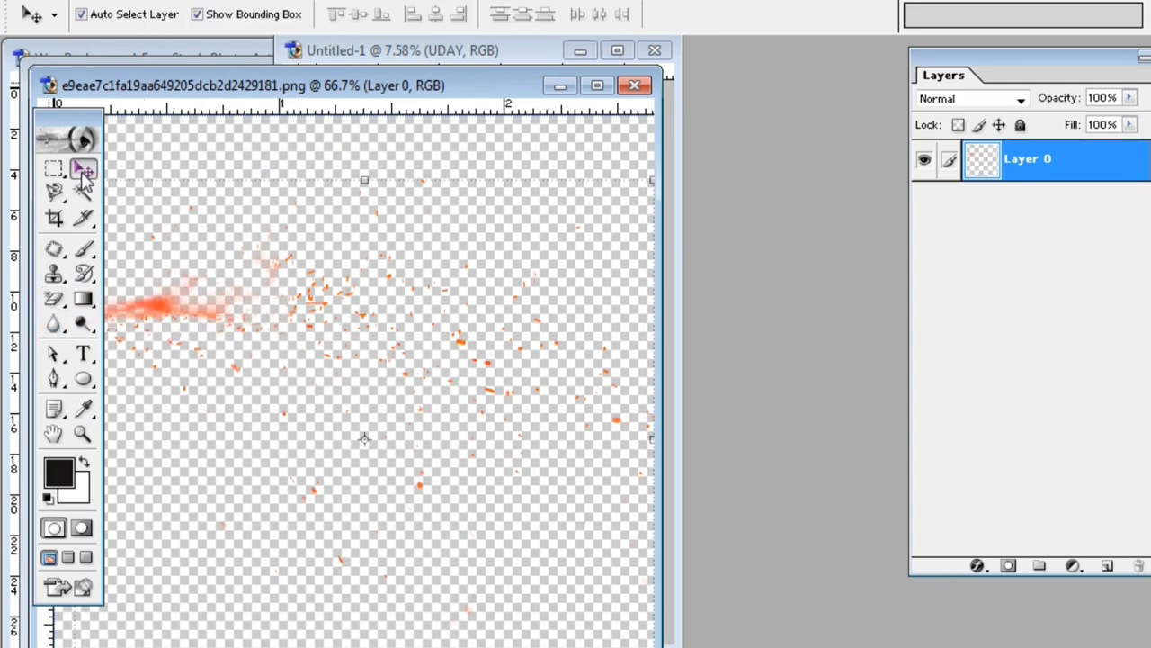
left_click_drag(454, 90, 977, 57)
left_click_drag(720, 329, 386, 333)
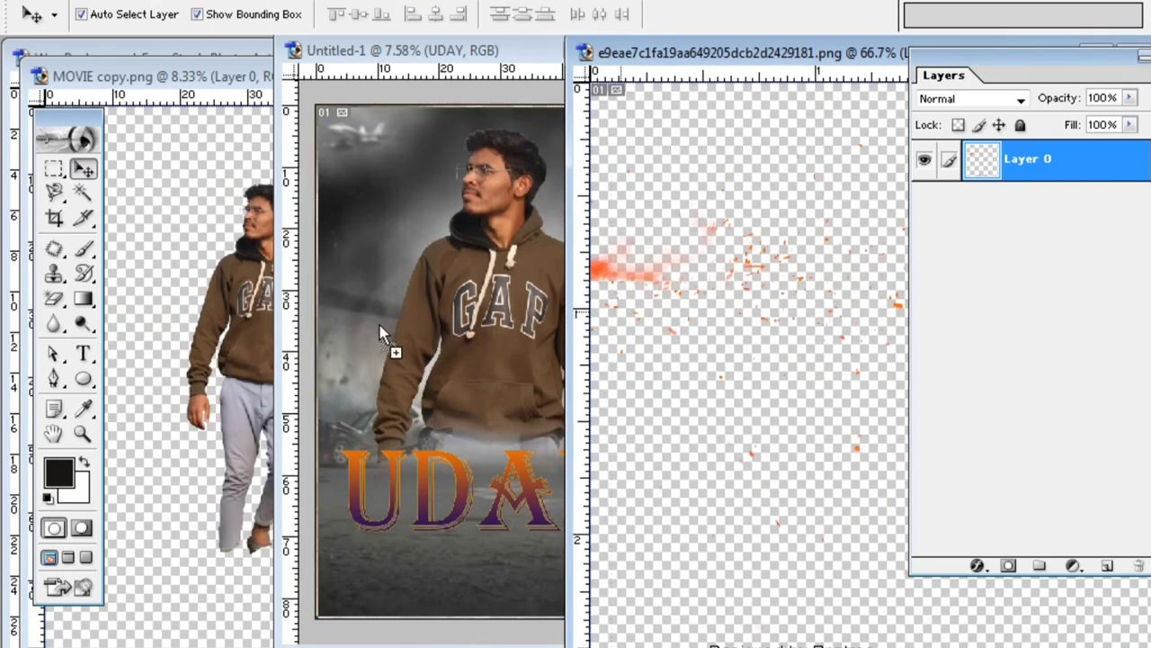
left_click(617, 51)
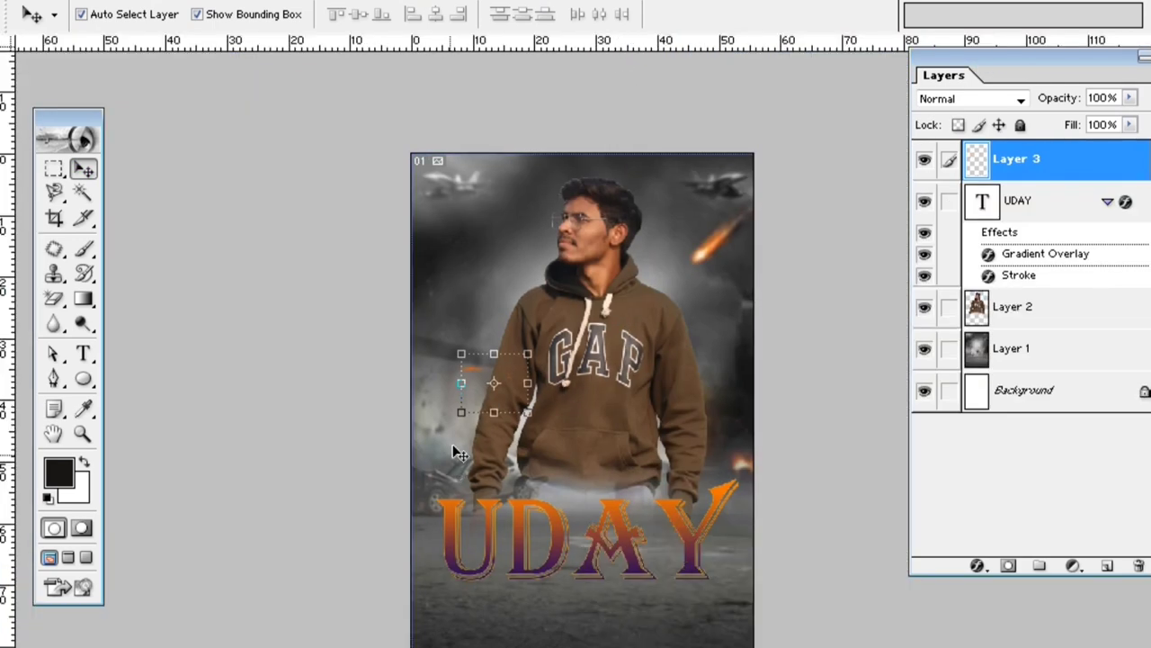
Step: Scale the sparks to about 371% × 317% on the left and duplicate them as Layer 3 copy
mouse_move(476, 395)
left_mouse_down()
mouse_move(394, 387)
mouse_move(615, 529)
left_mouse_up()
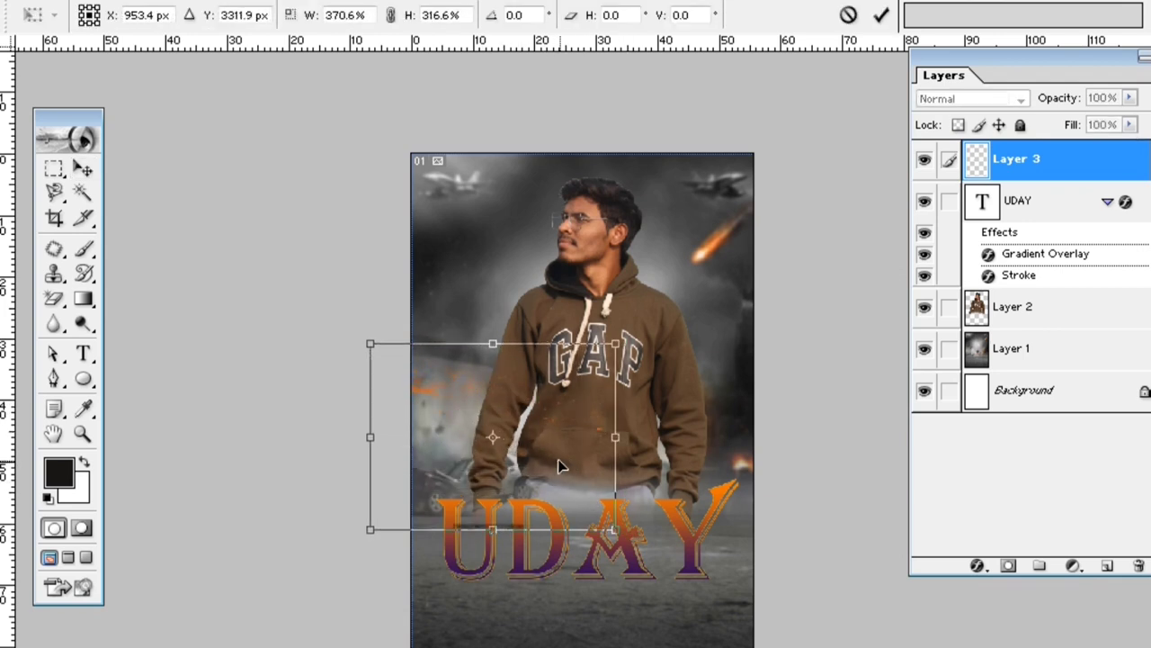
left_click_drag(560, 466, 545, 482)
left_click(82, 168)
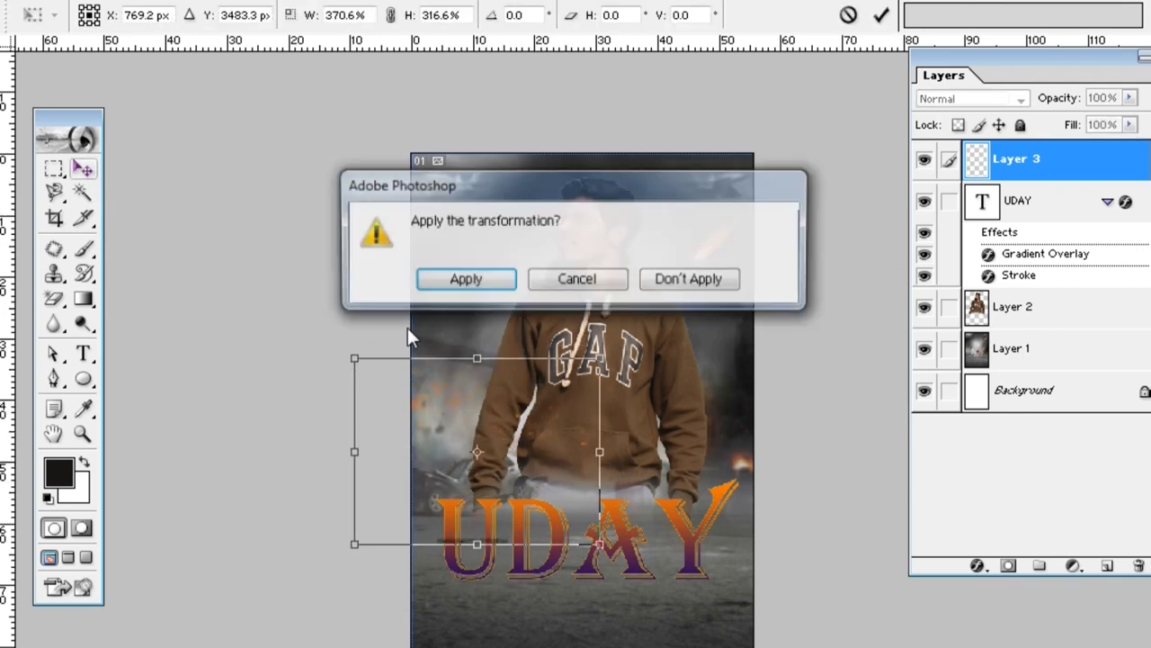
left_click(464, 283)
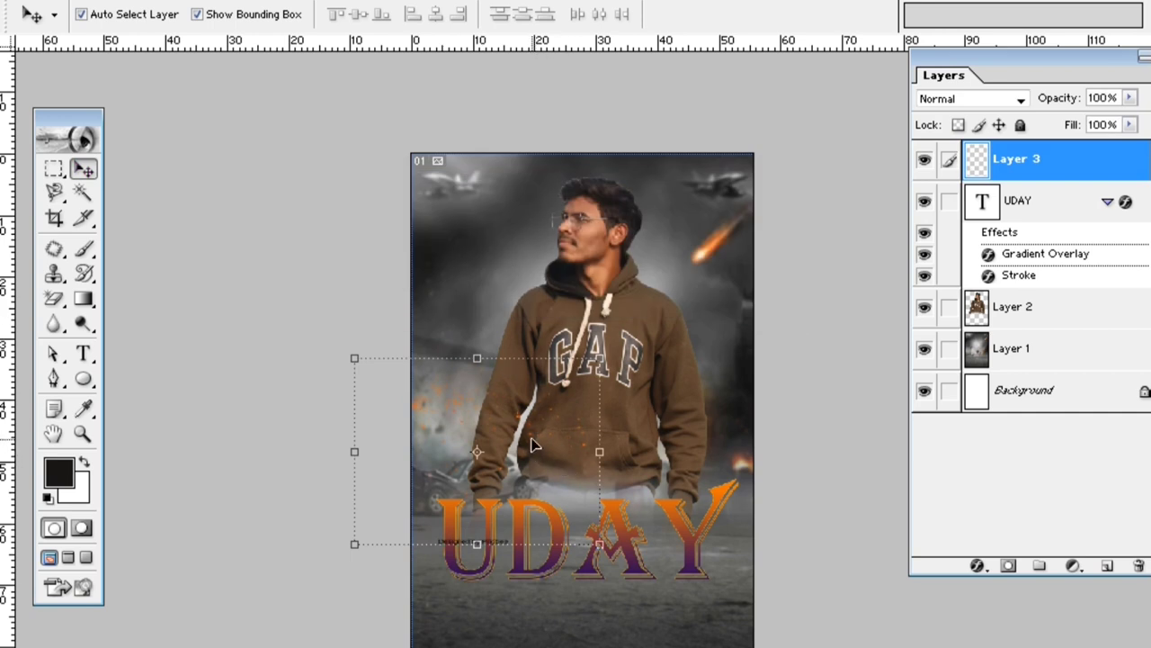
left_click_drag(534, 454, 527, 439)
key("ctrl+t")
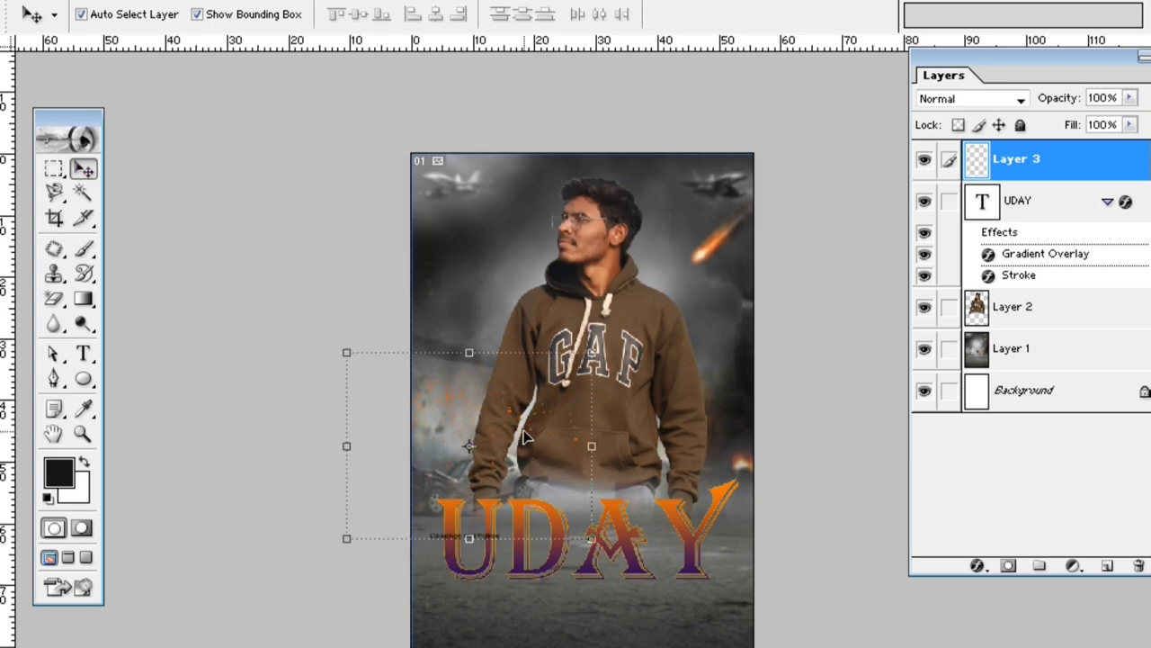
left_click_drag(526, 438, 483, 478)
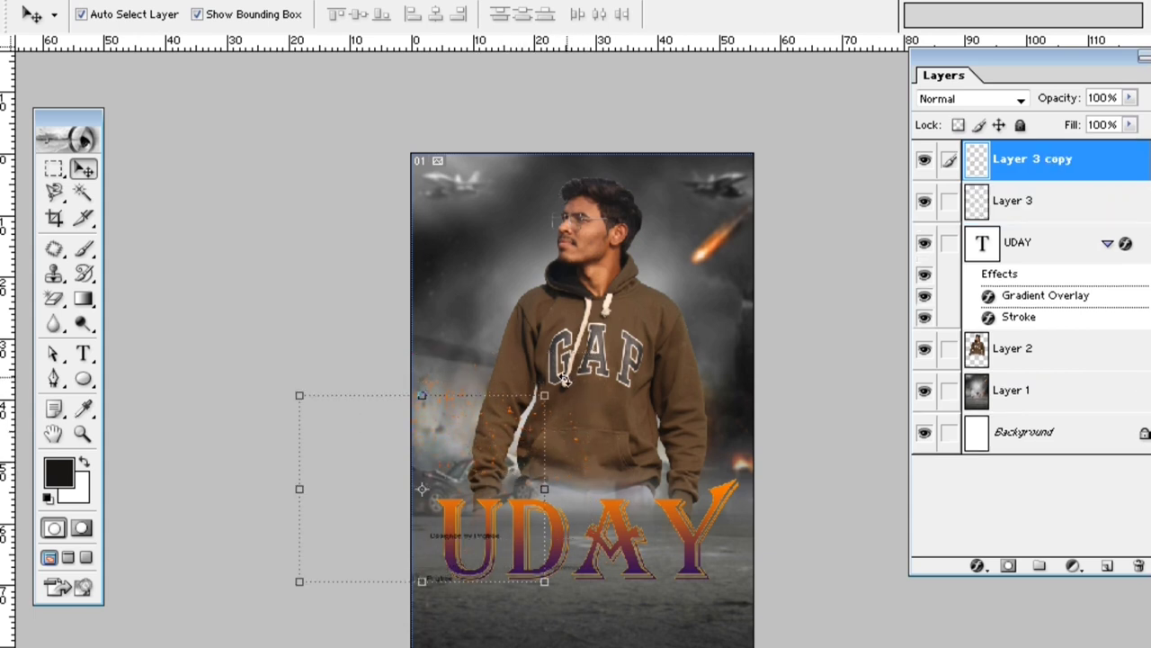
Step: Rotate the duplicated sparks about 35° and move them up beside the man
left_click_drag(565, 378, 639, 480)
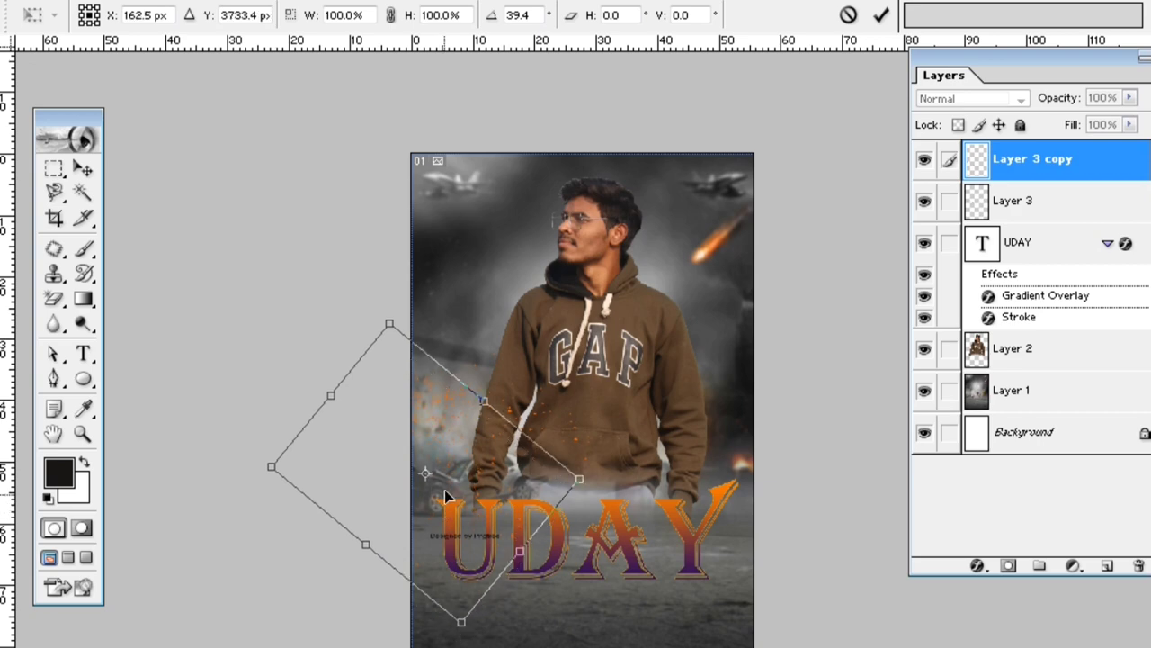
left_click_drag(443, 520, 453, 379)
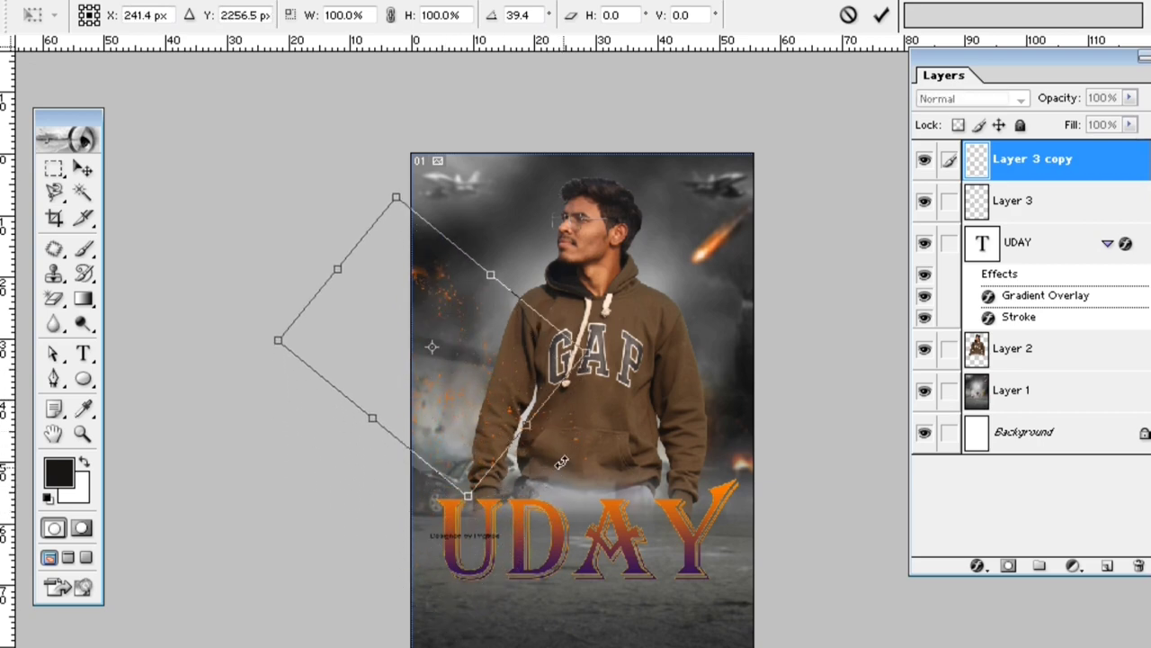
left_click(82, 169)
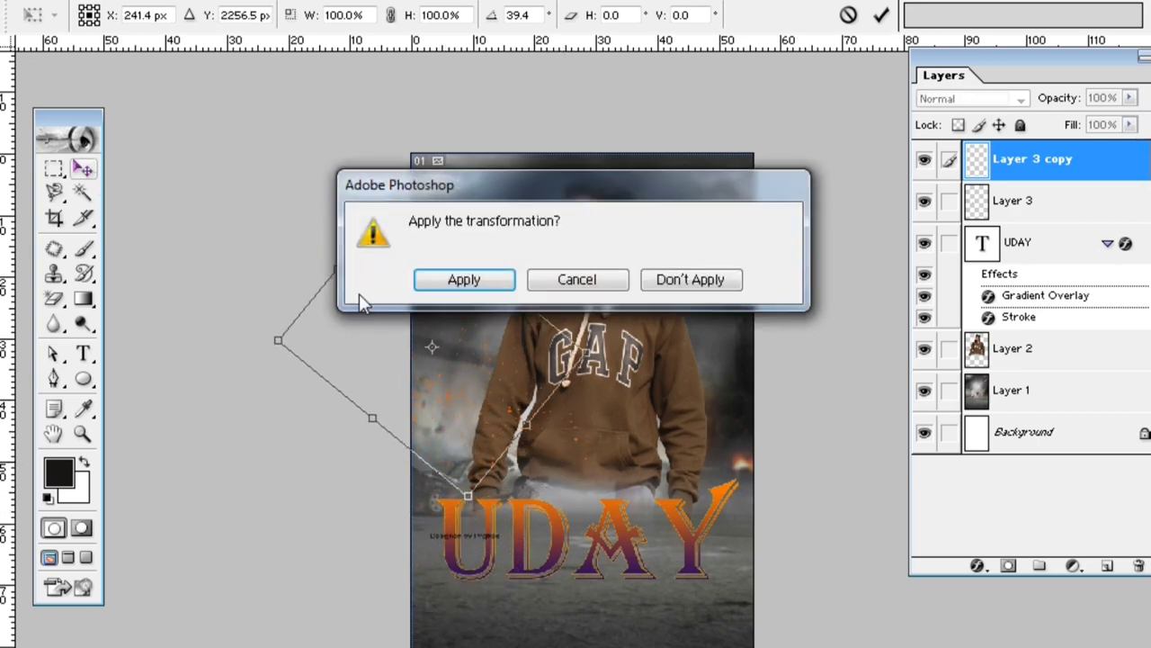
left_click(461, 281)
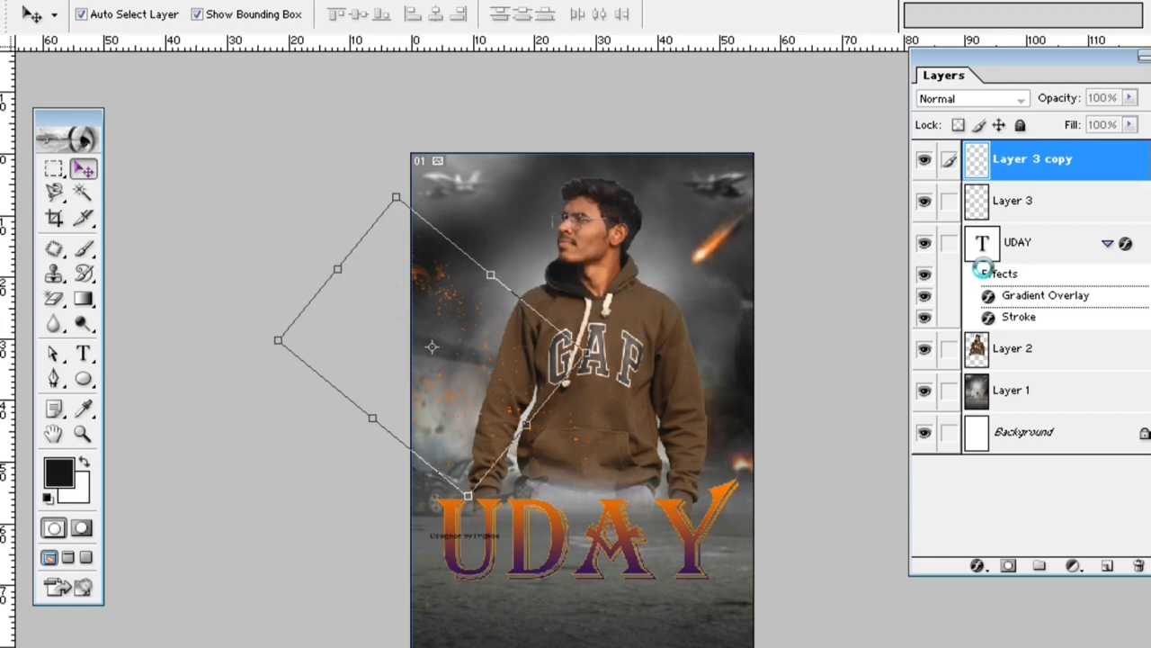
Step: Rotate the Layer 3 sparks about 5° and apply the transformation
left_click(1036, 206)
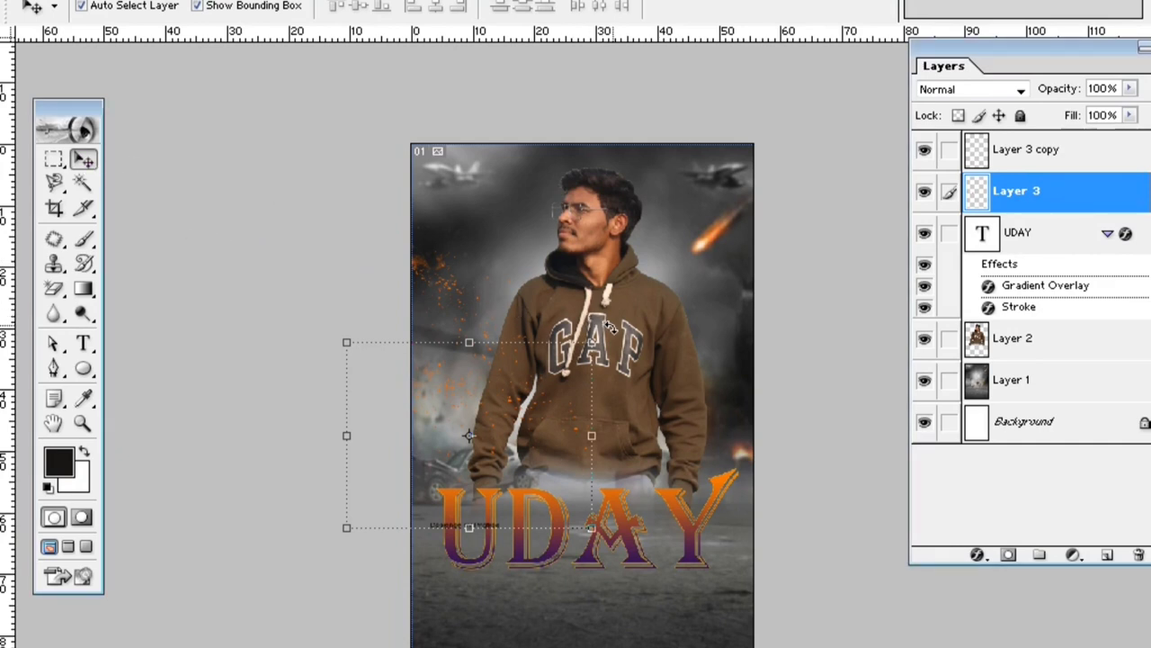
key("ctrl+t")
mouse_move(608, 326)
left_mouse_down()
mouse_move(651, 360)
mouse_move(631, 323)
left_mouse_up()
left_click(54, 288)
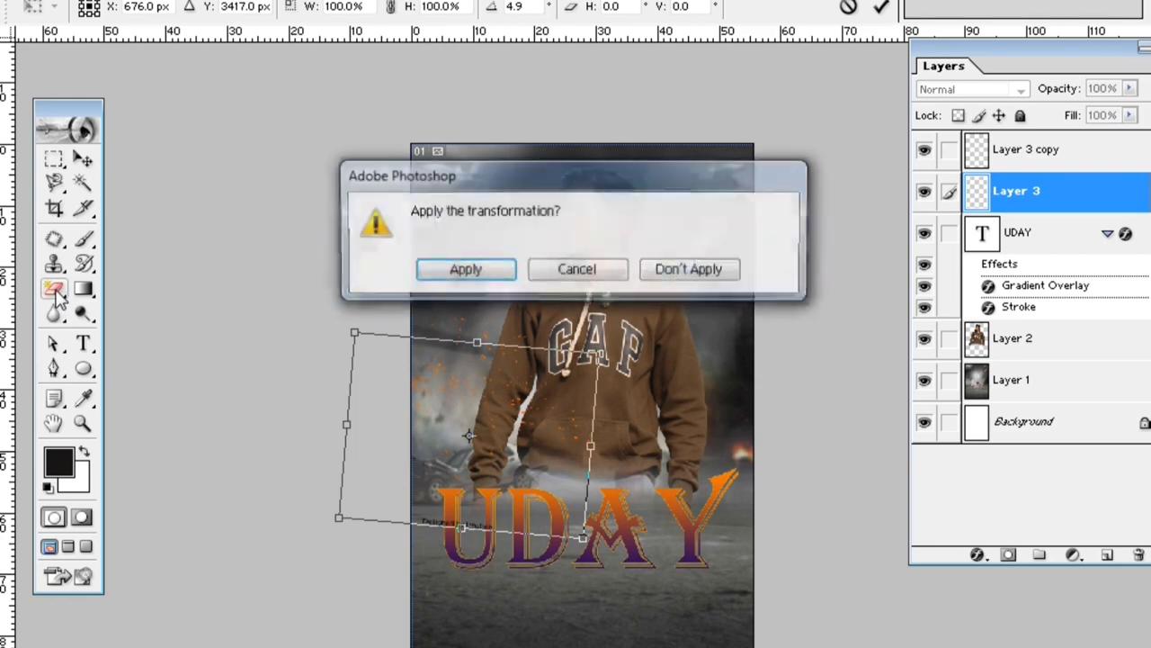
left_click(464, 270)
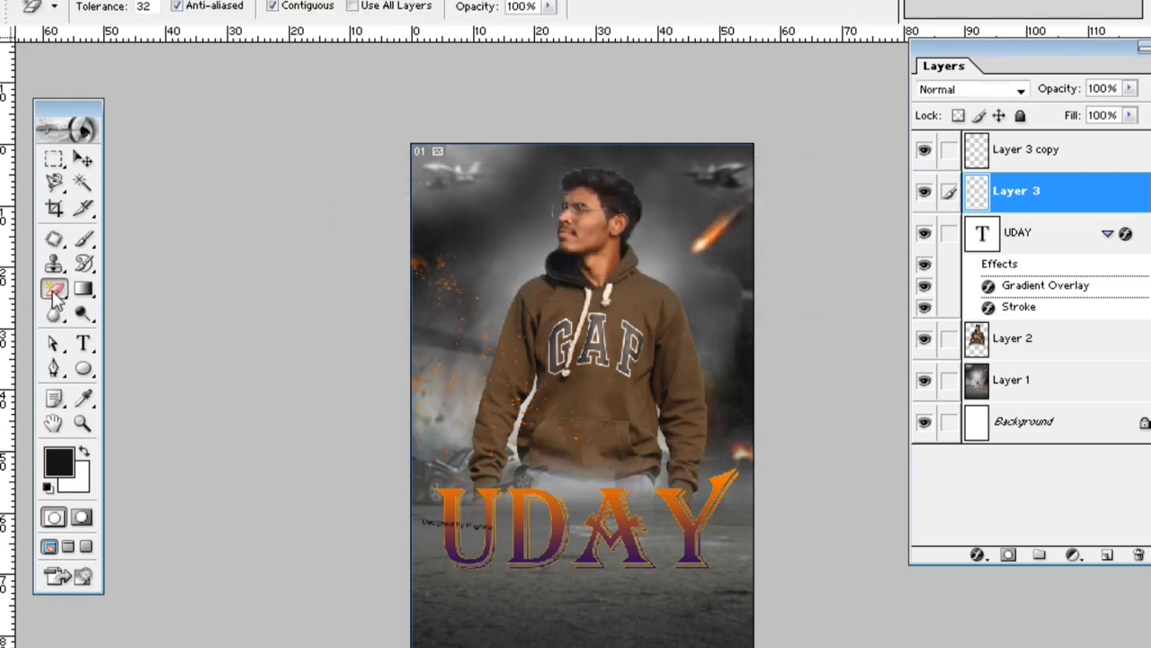
Step: Set the Eraser Tool to a 120 px master diameter to erase the Pngtree watermark
left_click(54, 290)
left_click(142, 288)
right_click(445, 289)
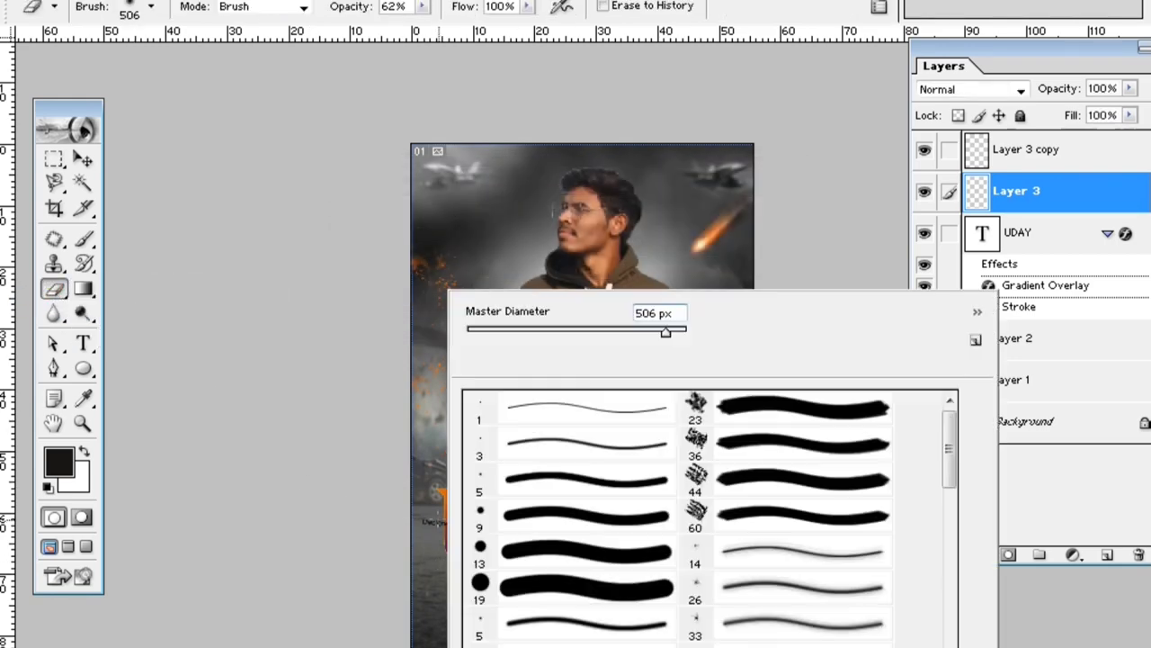
left_click(589, 332)
key("Return")
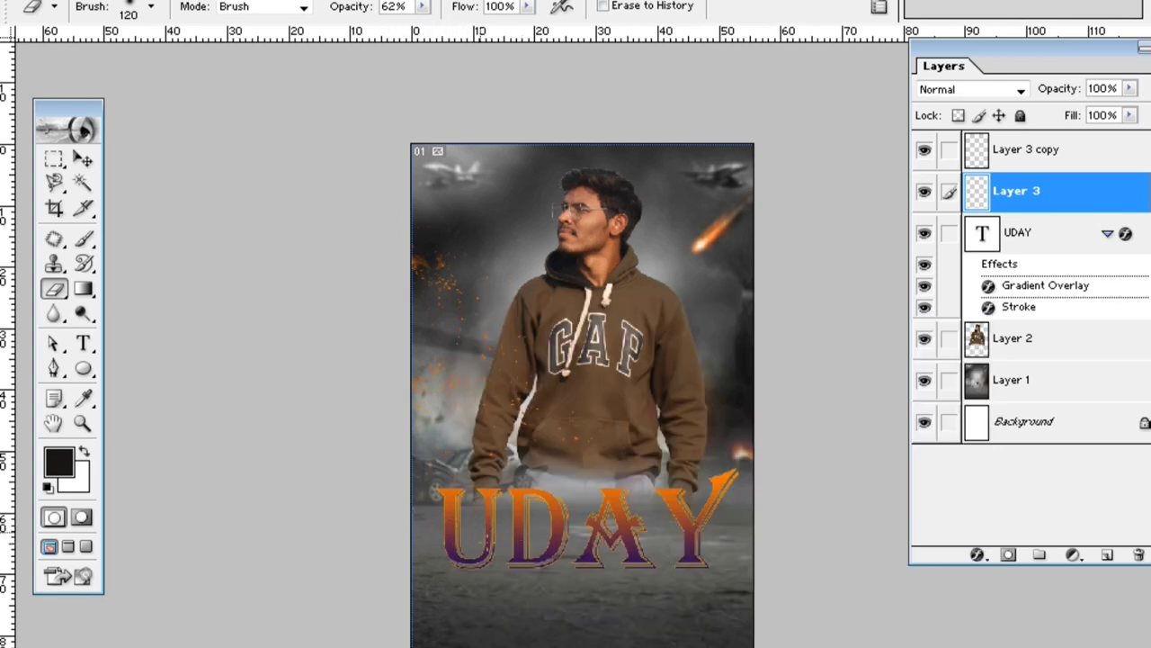
Step: Return to the Move tool and bring up the Open dialog on the uday321 folder
left_click(82, 159)
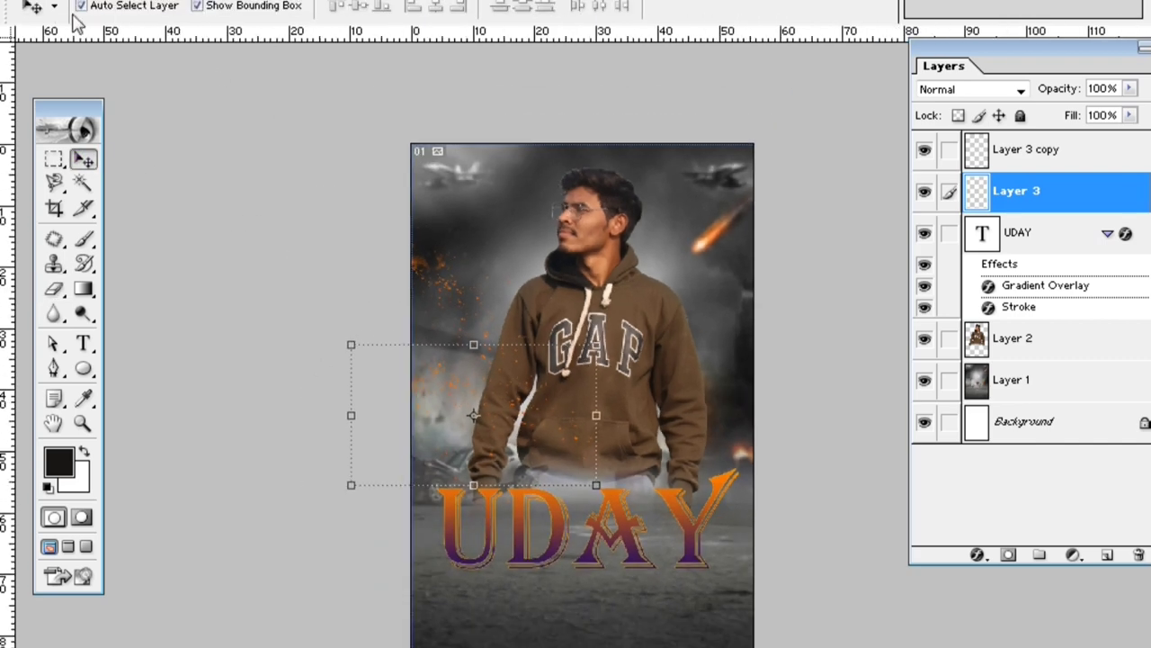
key("alt+f")
left_click(539, 96)
Step: Open images (5) and remove its sky with the Magic Eraser
key("alt+f")
left_click(85, 26)
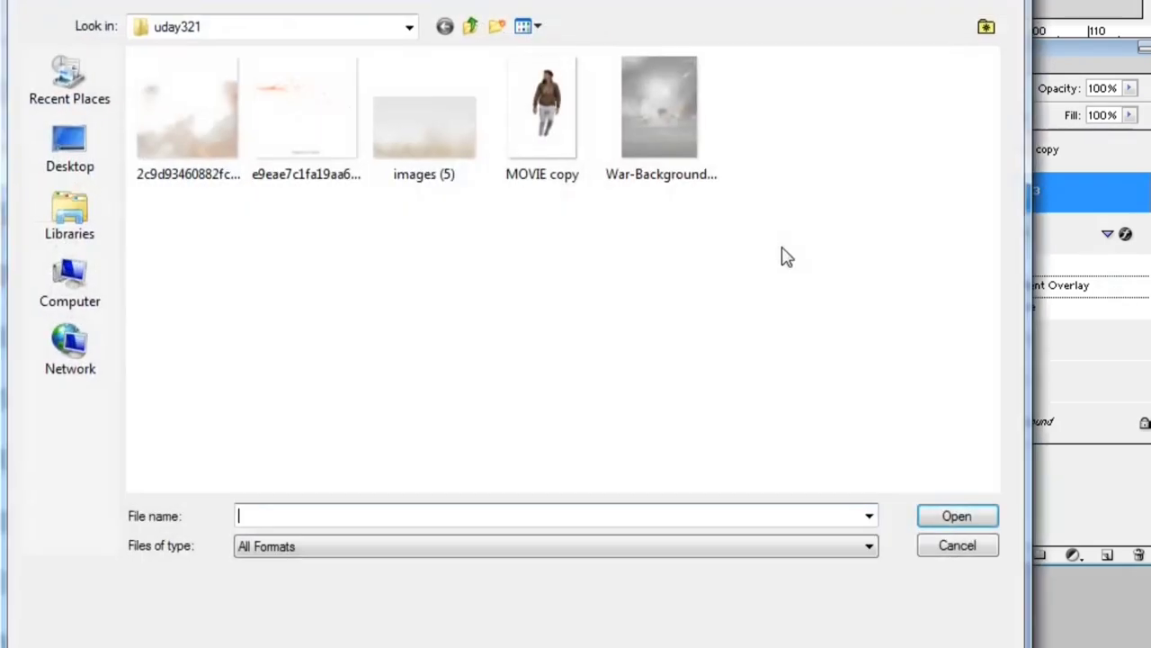
double_click(450, 157)
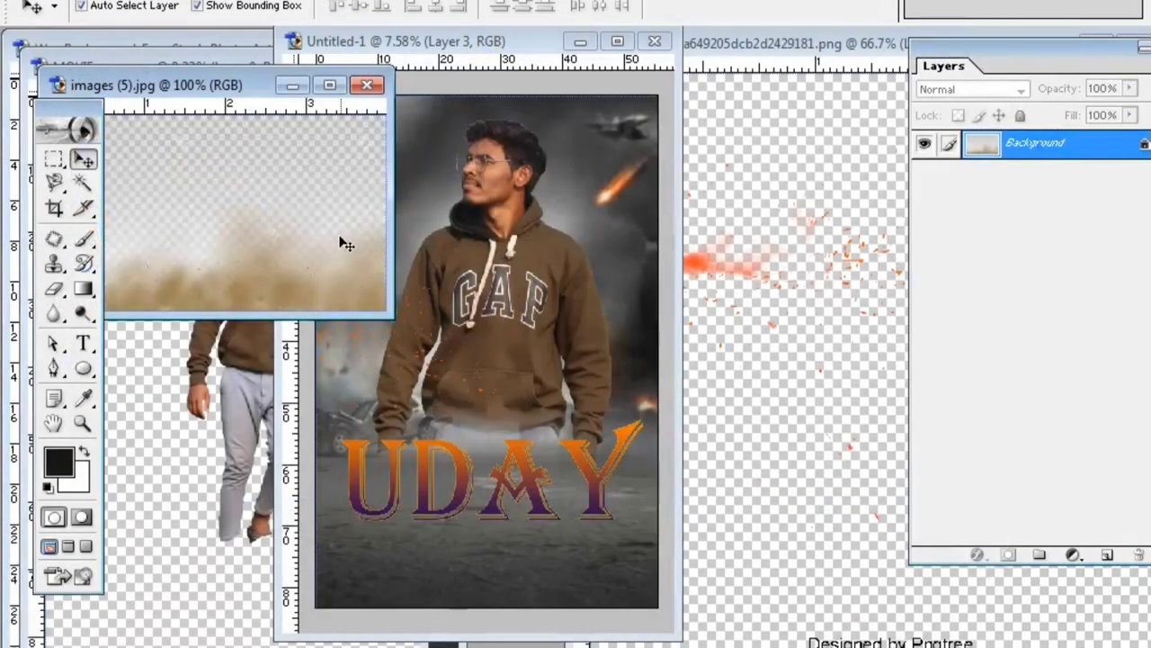
left_click(54, 288)
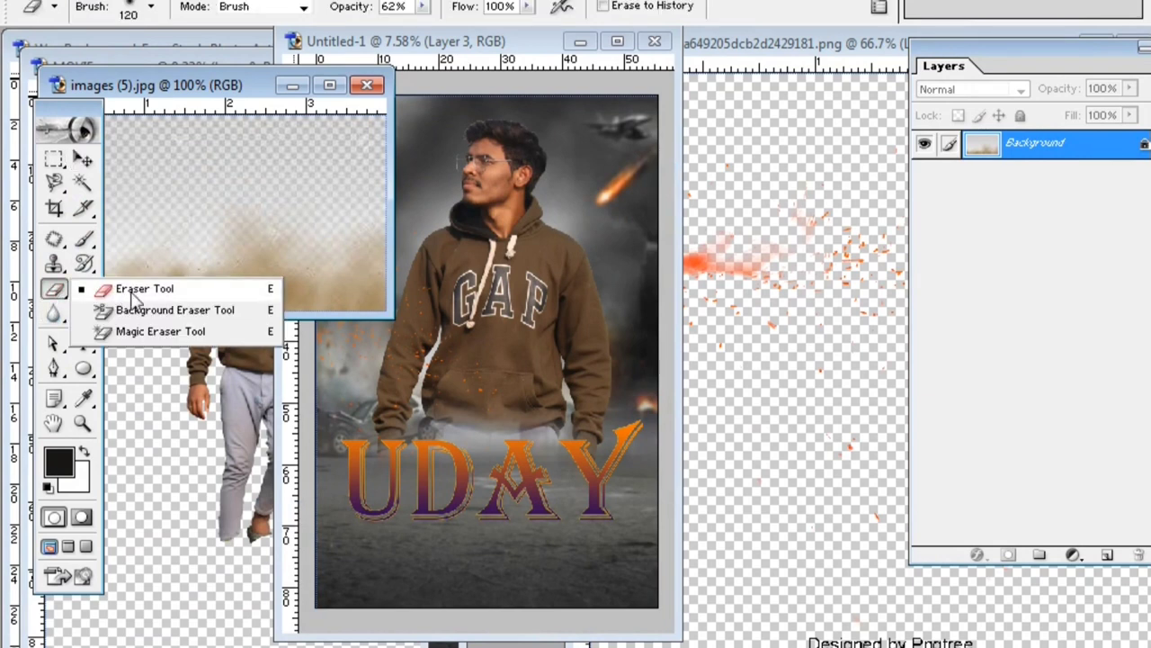
left_click(133, 331)
left_click(221, 153)
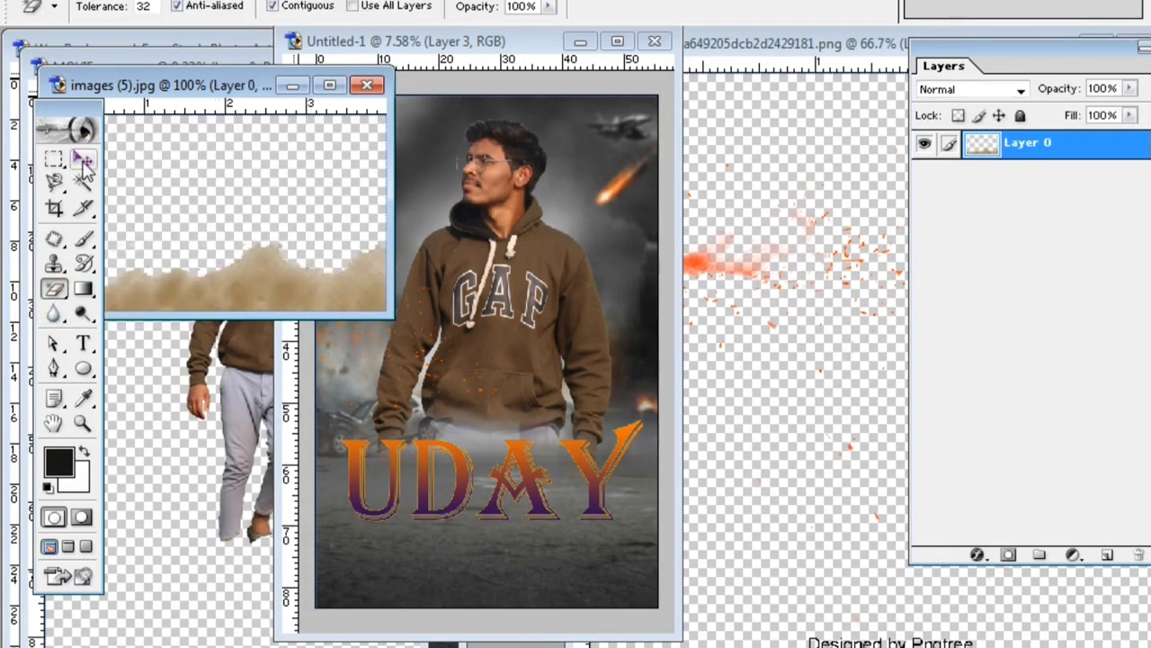
Step: Bring the dust image into the poster and stretch it full width along the bottom
left_click(83, 159)
left_click_drag(259, 262, 504, 335)
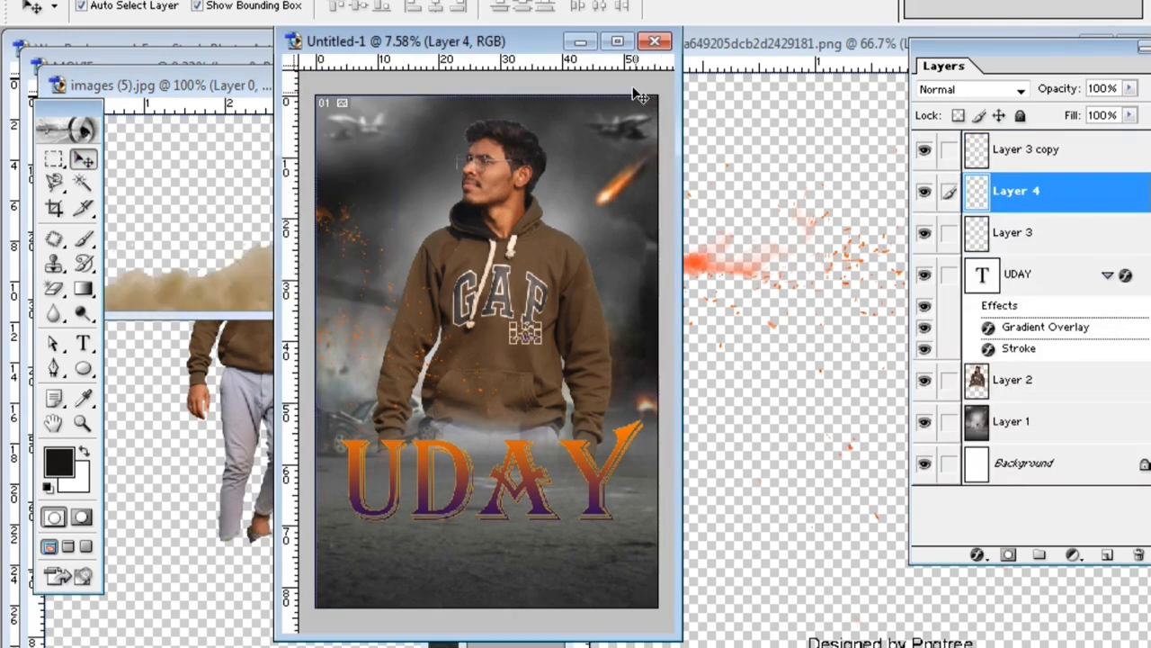
left_click(618, 42)
key("ctrl+t")
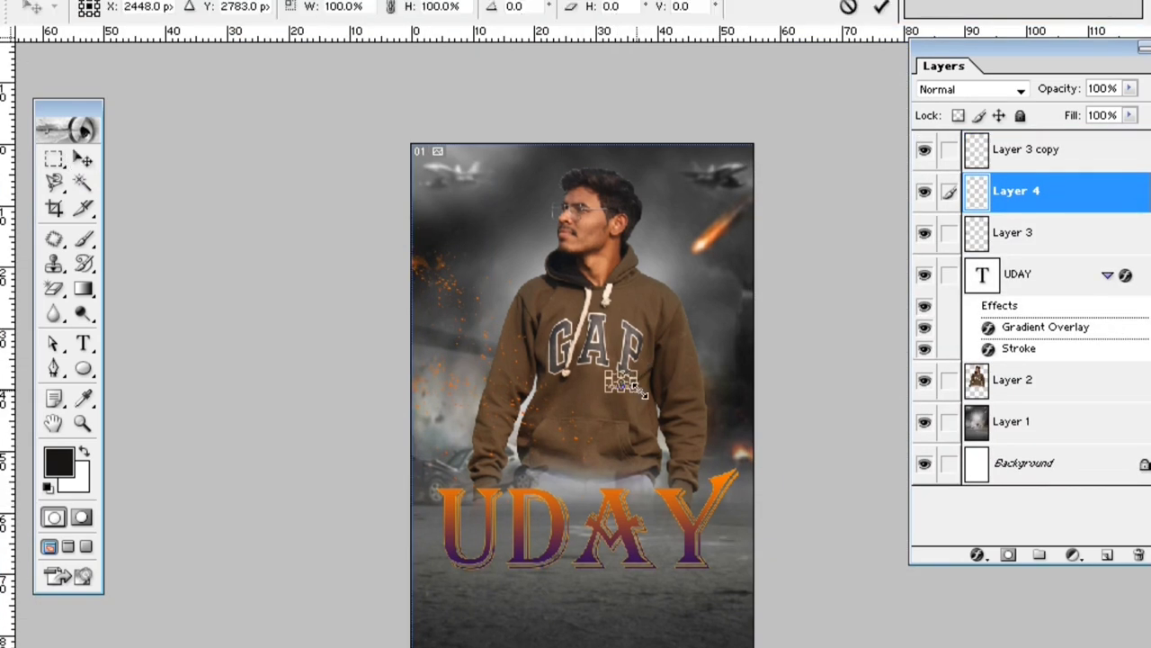
left_click_drag(644, 394, 874, 540)
left_click_drag(776, 509, 581, 616)
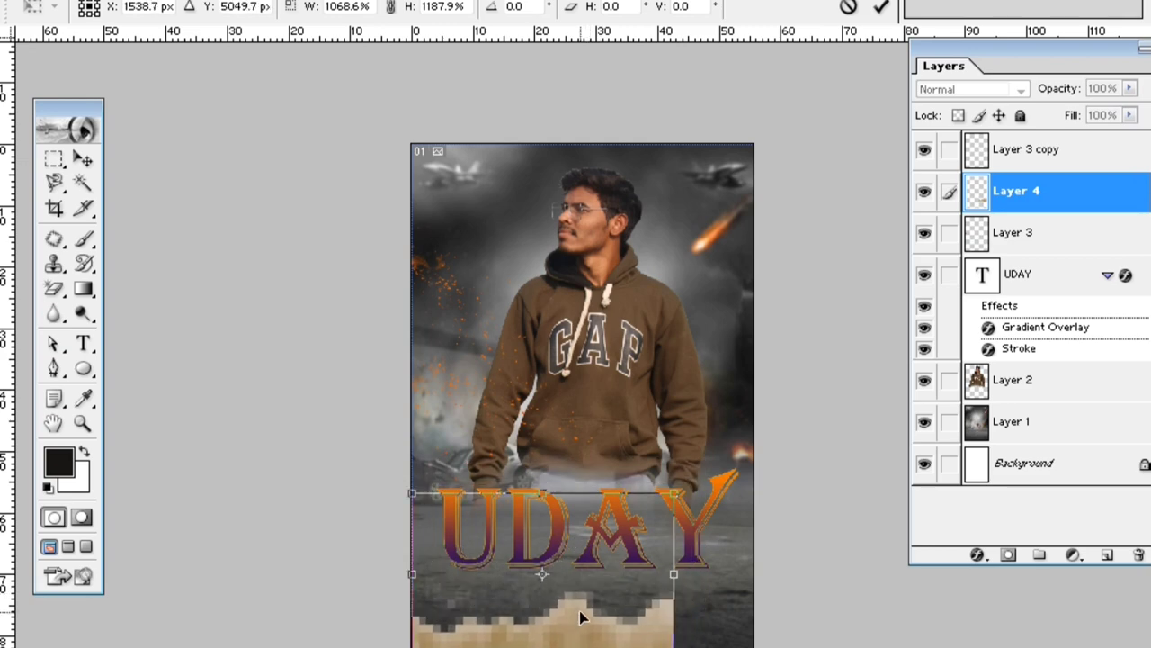
left_click_drag(683, 588, 755, 570)
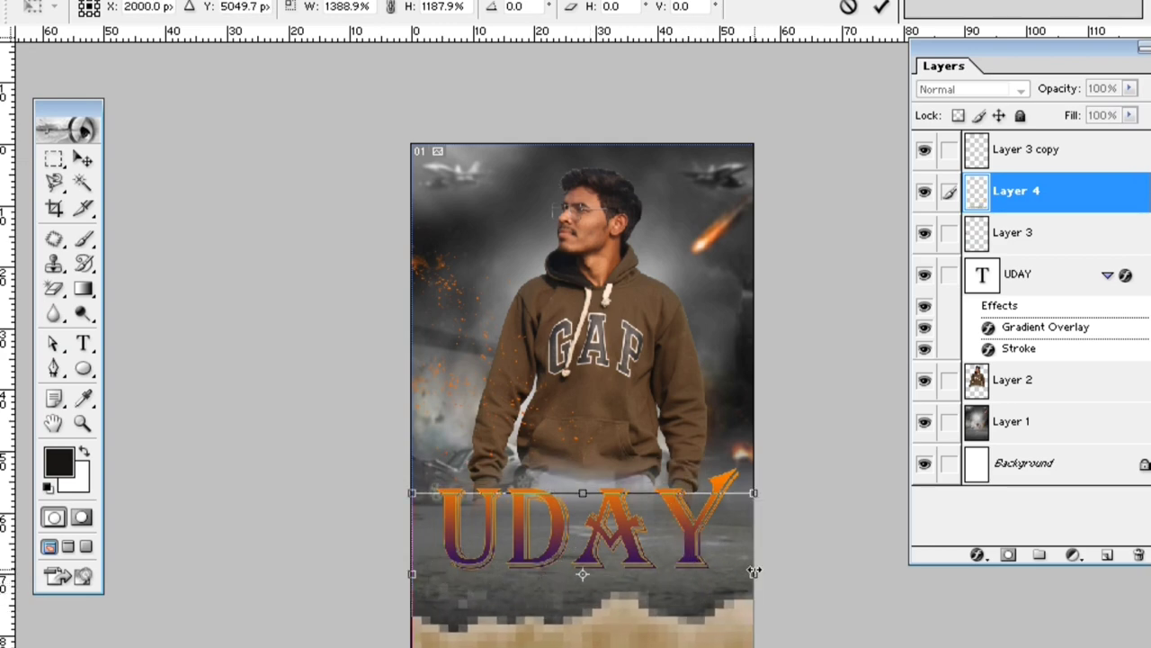
left_click(83, 159)
left_click(431, 267)
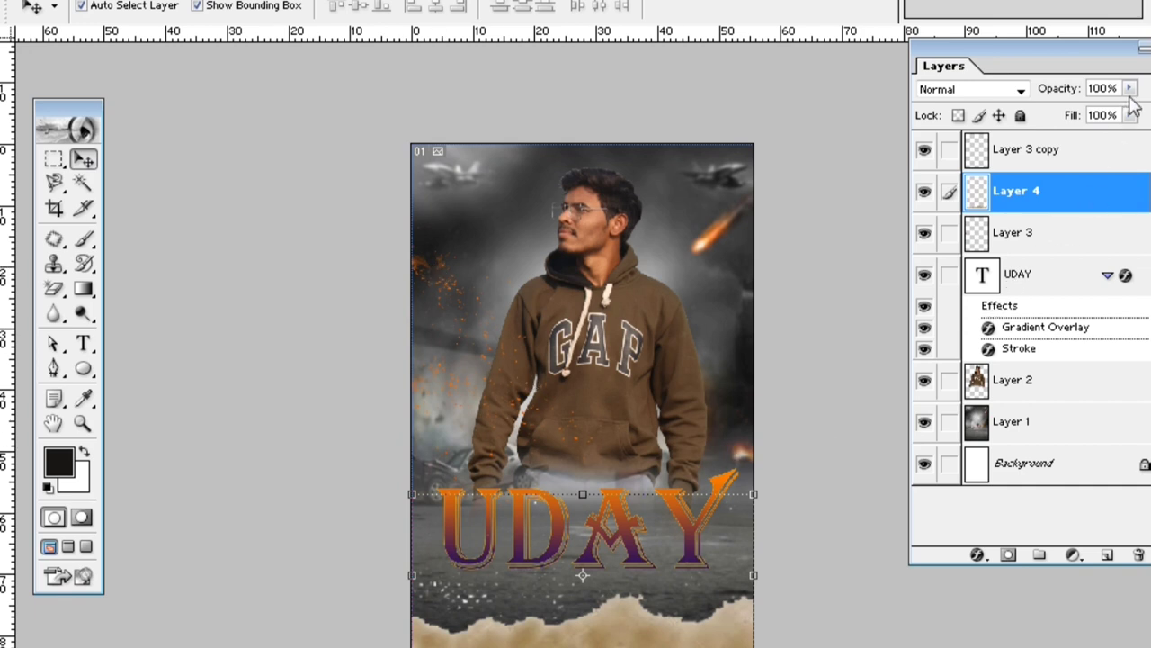
Step: Lower the dust Layer 4 opacity to 38%
left_click(1088, 99)
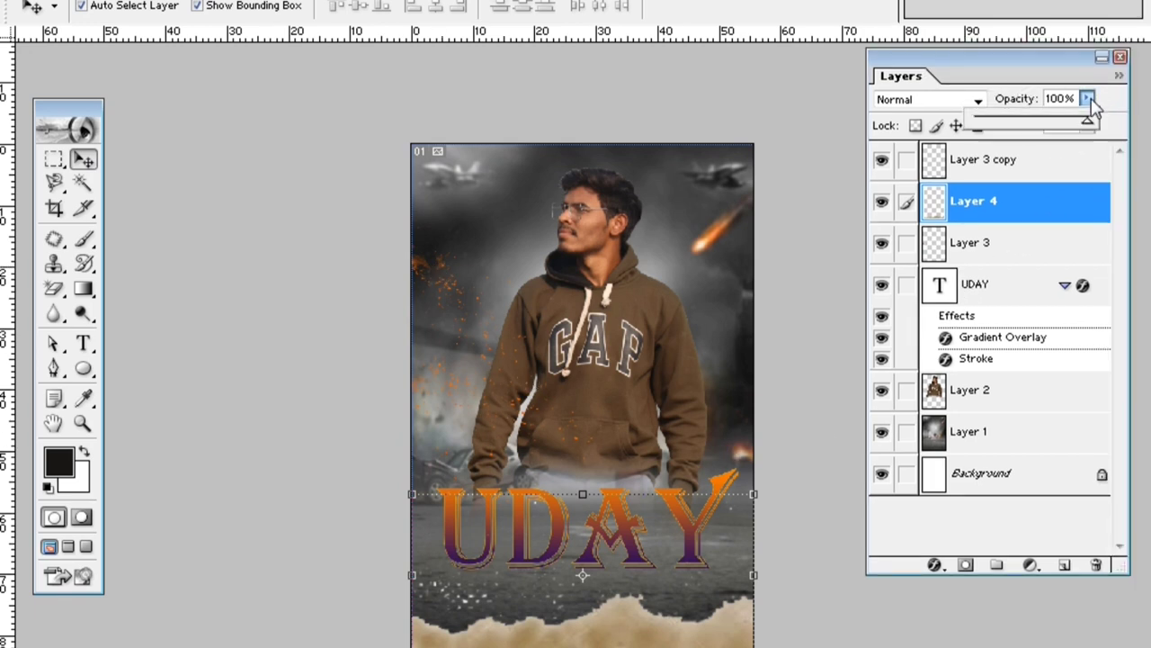
left_click_drag(1031, 126, 1024, 126)
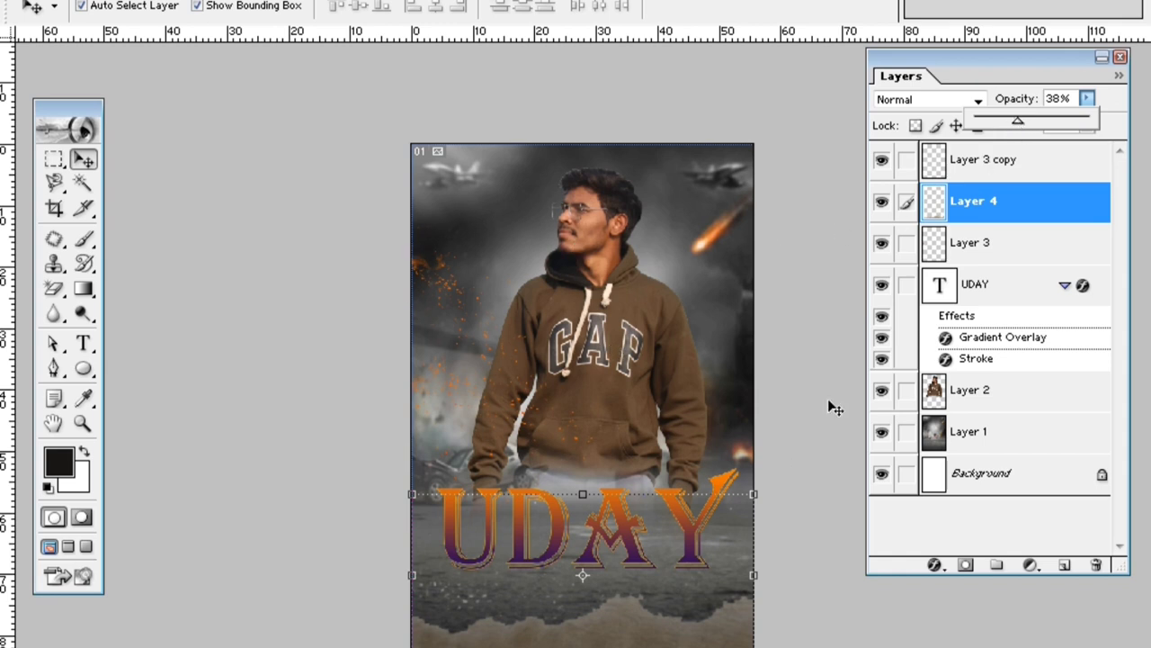
left_click(979, 261)
Step: Add a Color Balance adjustment above Layer 2 with midtones set to +46, −3, −27
left_click(938, 409)
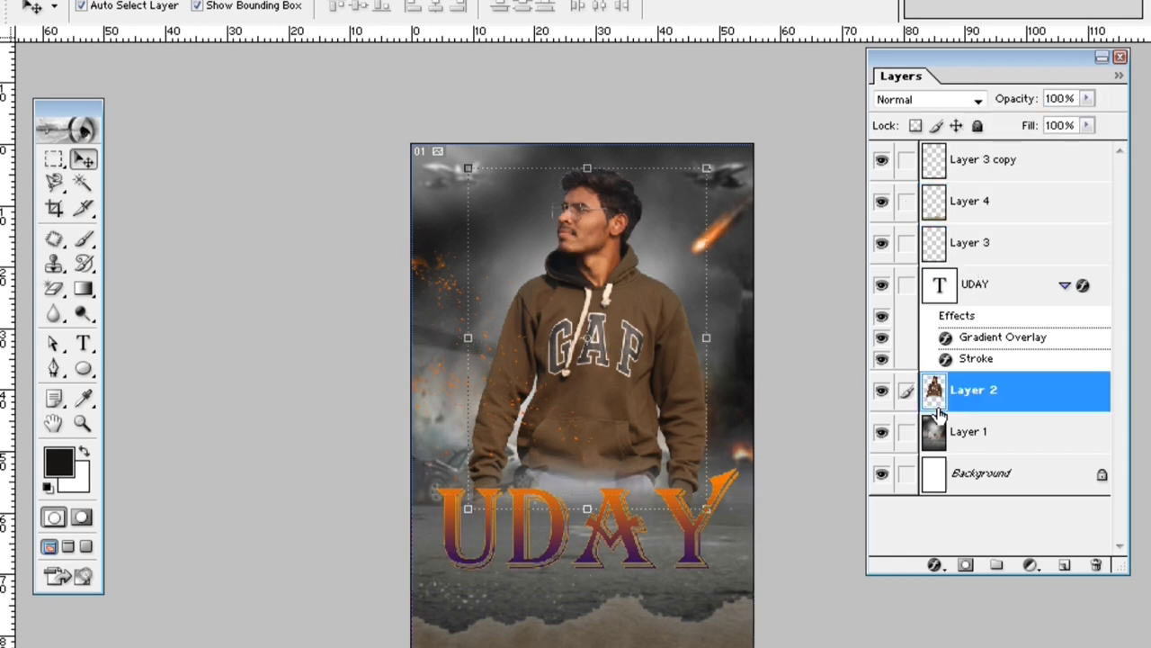
left_click(1033, 565)
left_click(1017, 481)
left_click(1006, 394)
left_click(1031, 565)
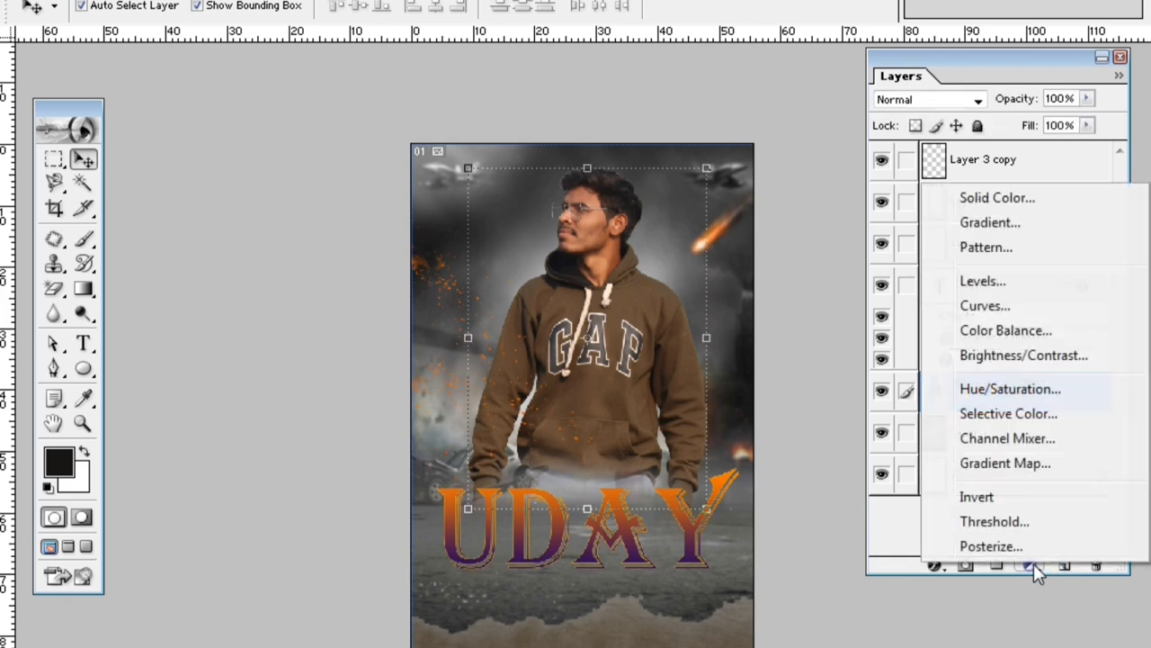
left_click(1017, 330)
left_click_drag(323, 356, 313, 356)
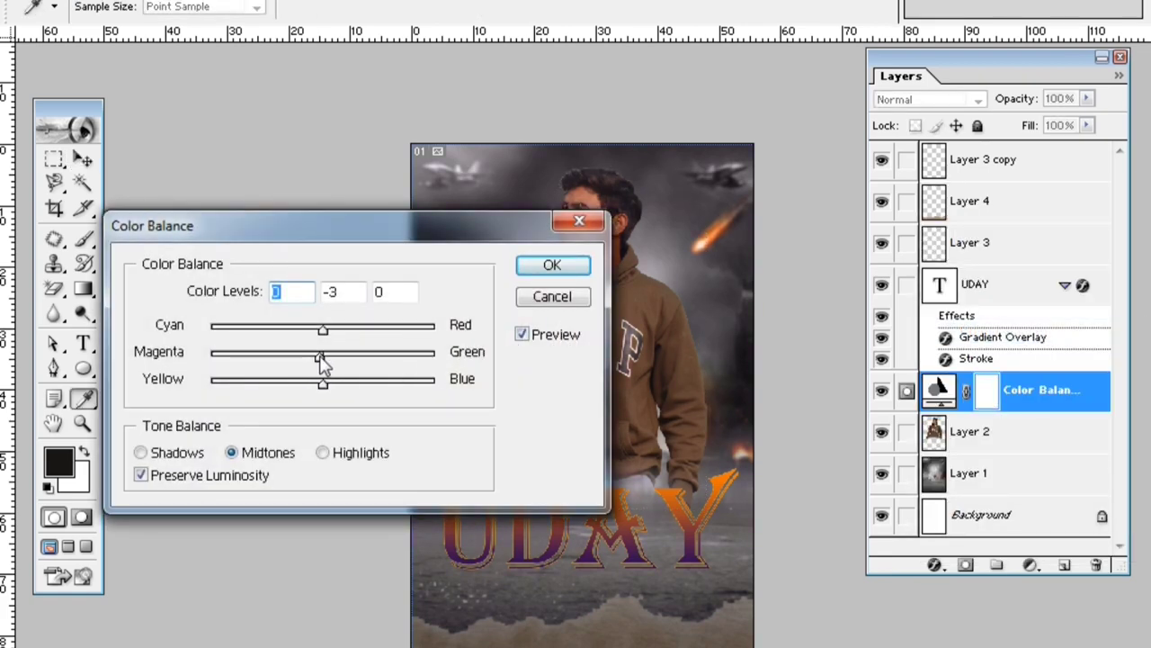
left_click_drag(323, 329, 375, 330)
mouse_move(323, 384)
left_mouse_down()
mouse_move(268, 387)
mouse_move(293, 383)
left_mouse_up()
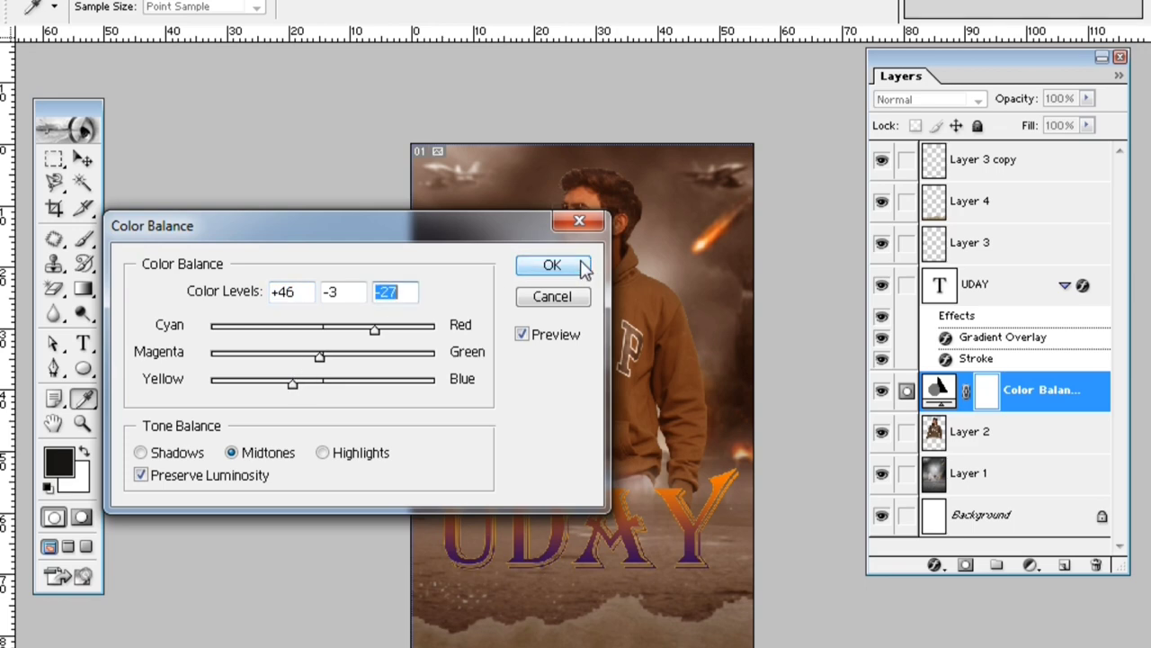
left_click(550, 265)
left_click(268, 1)
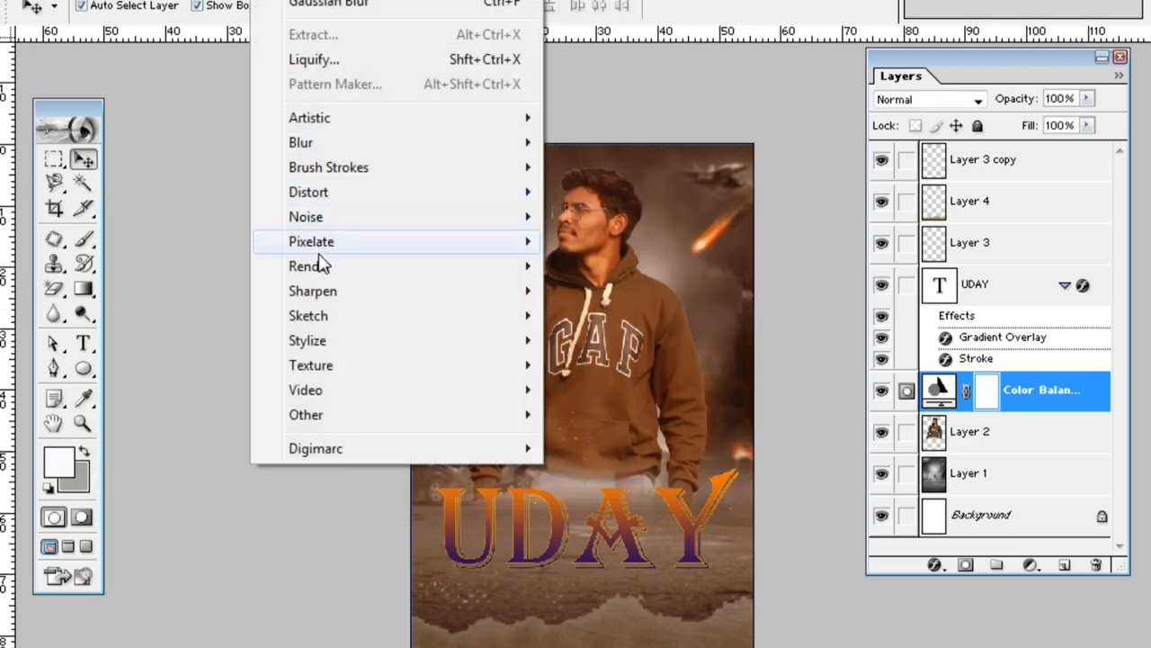
Step: Apply Unsharp Mask to Layer 2 with Amount about 43%, Radius 159.8 px, Threshold 0
mouse_move(313, 291)
left_click(618, 371)
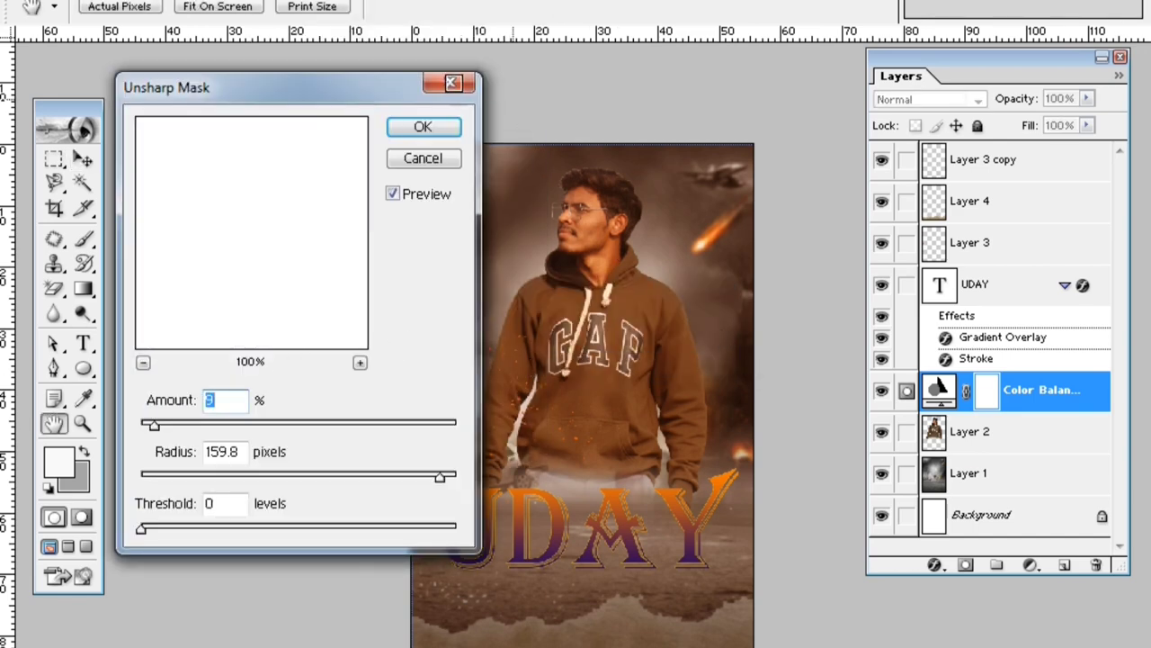
key("Return")
left_click(1005, 441)
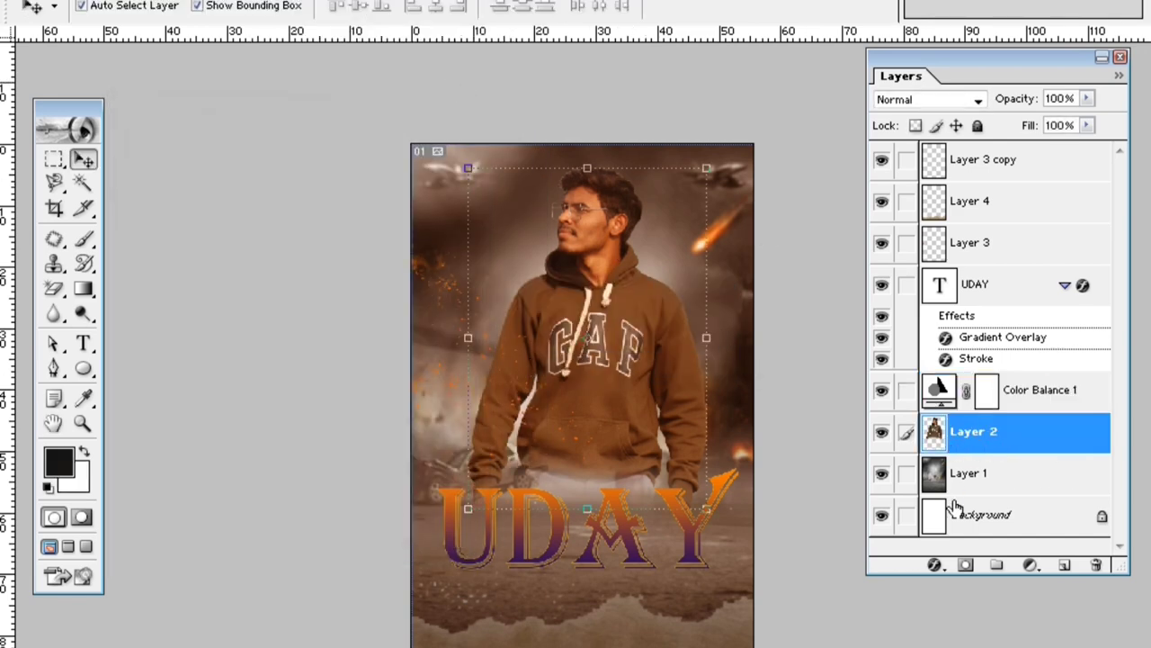
left_click(1030, 565)
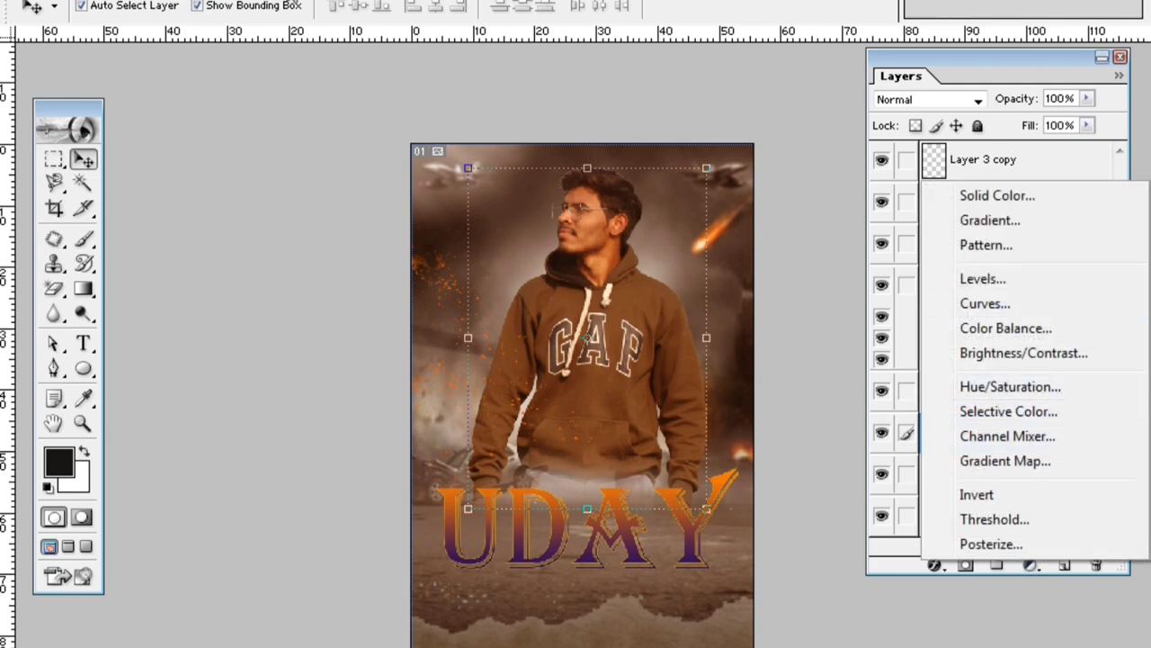
left_click(270, 2)
mouse_move(312, 292)
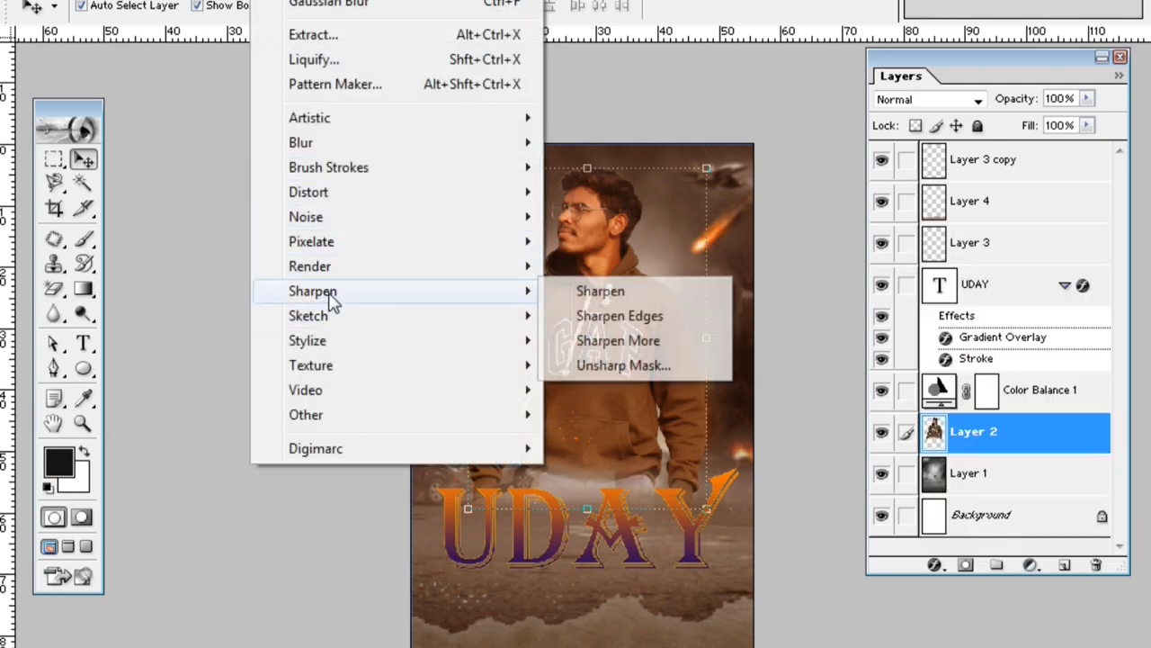
left_click(619, 365)
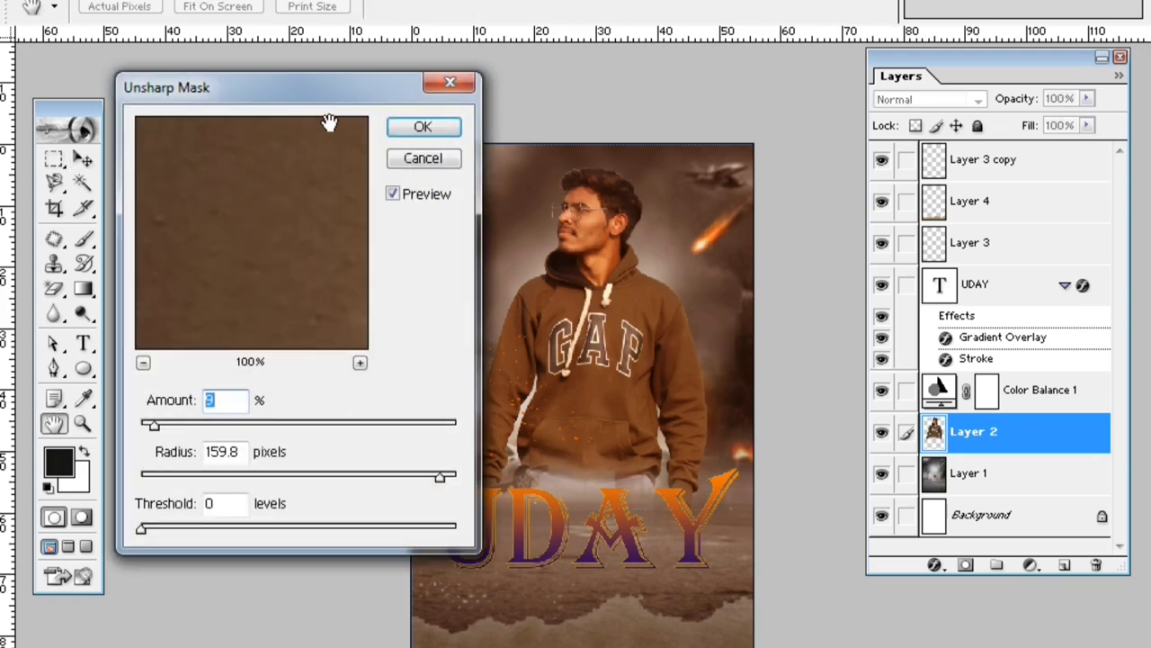
left_click_drag(315, 86, 913, 27)
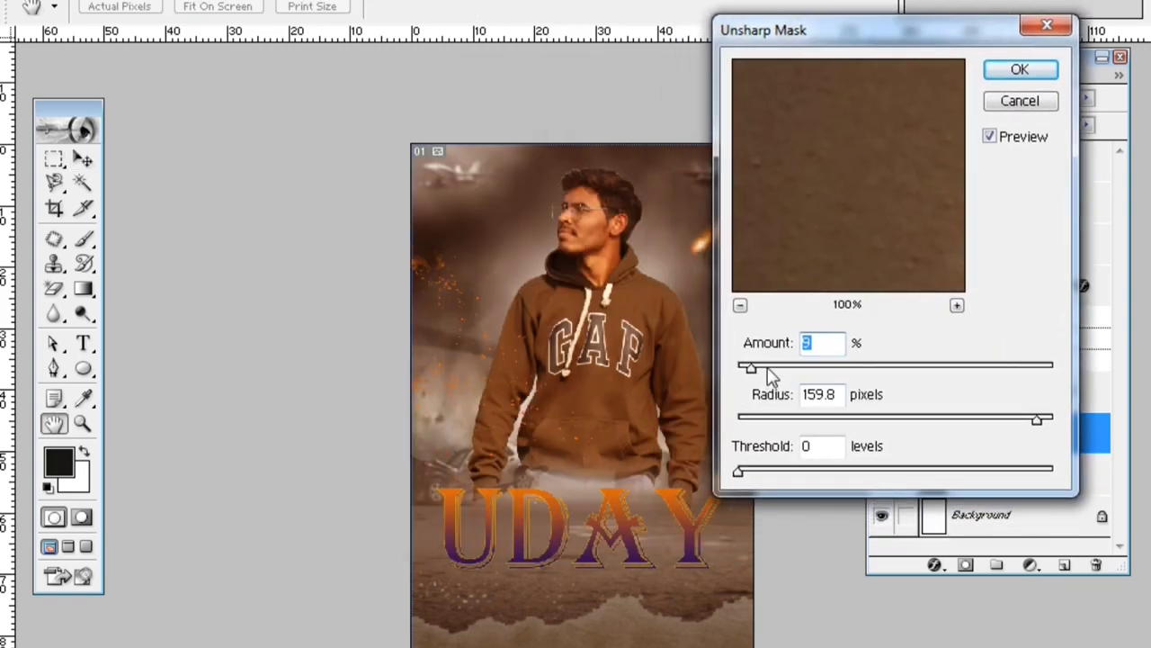
left_click_drag(766, 369, 841, 372)
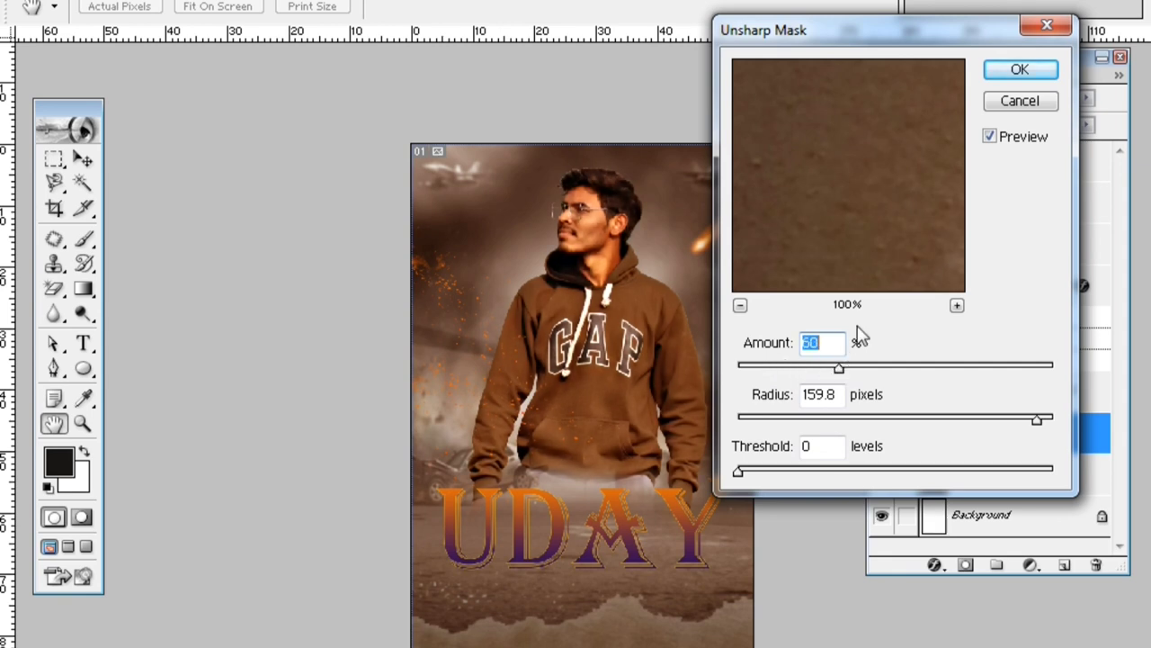
left_click(816, 369)
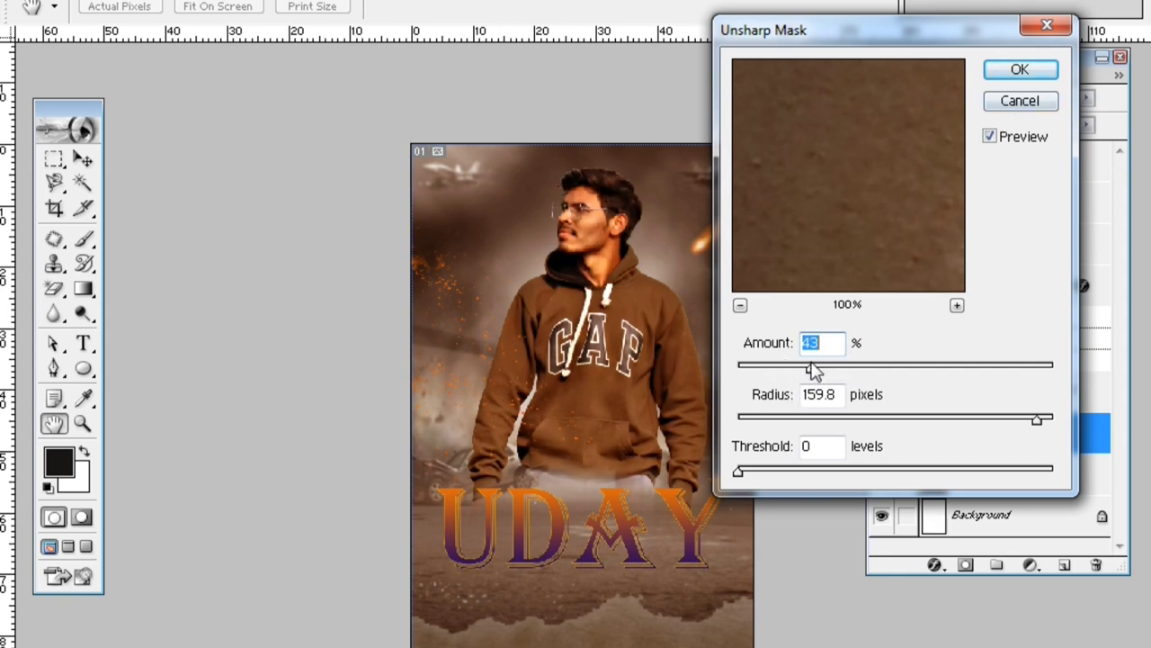
left_click(1030, 74)
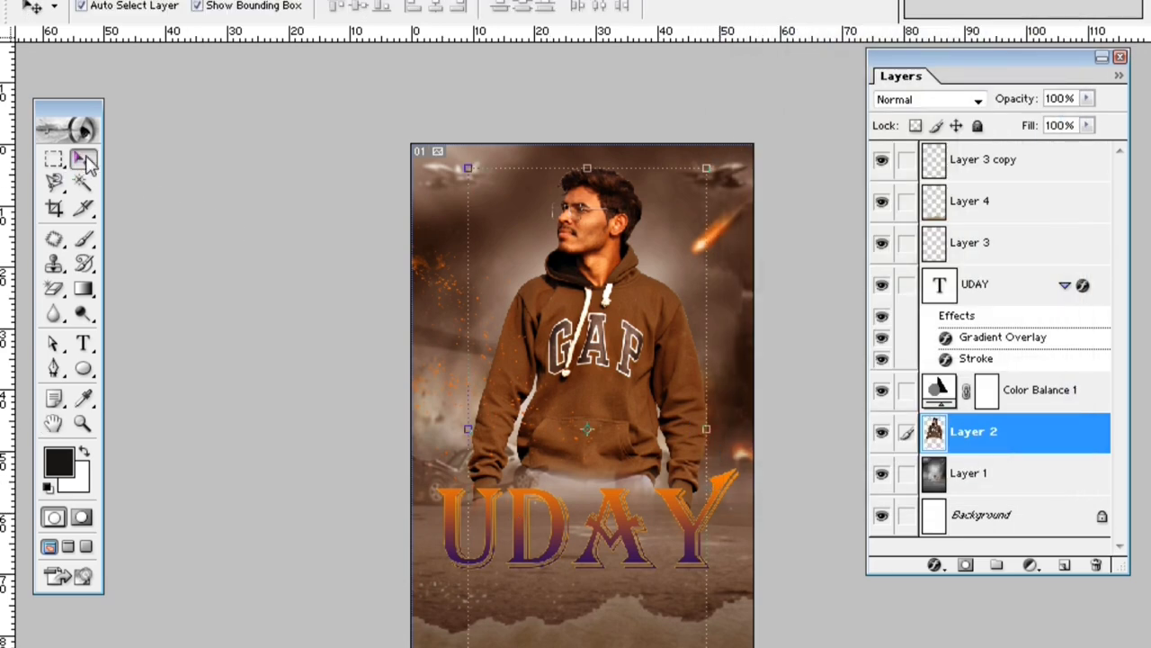
Step: Open the 2c9d93460882fc… smoke PNG from uday321 and drag it into the poster as Layer 5
left_click(60, 2)
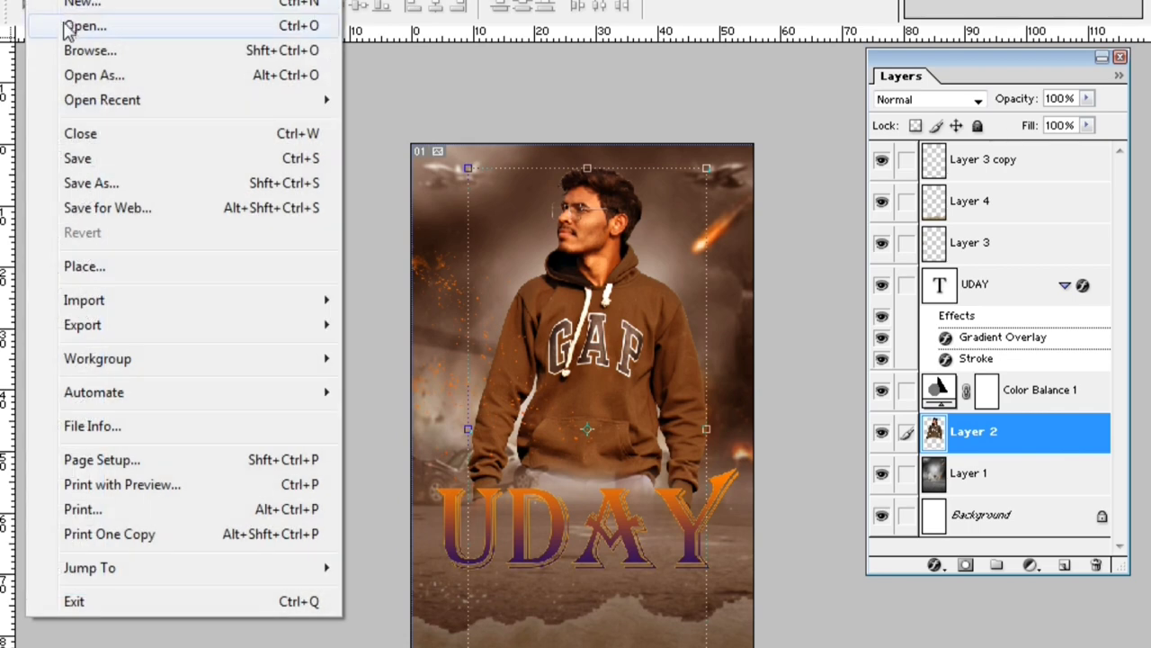
left_click(68, 30)
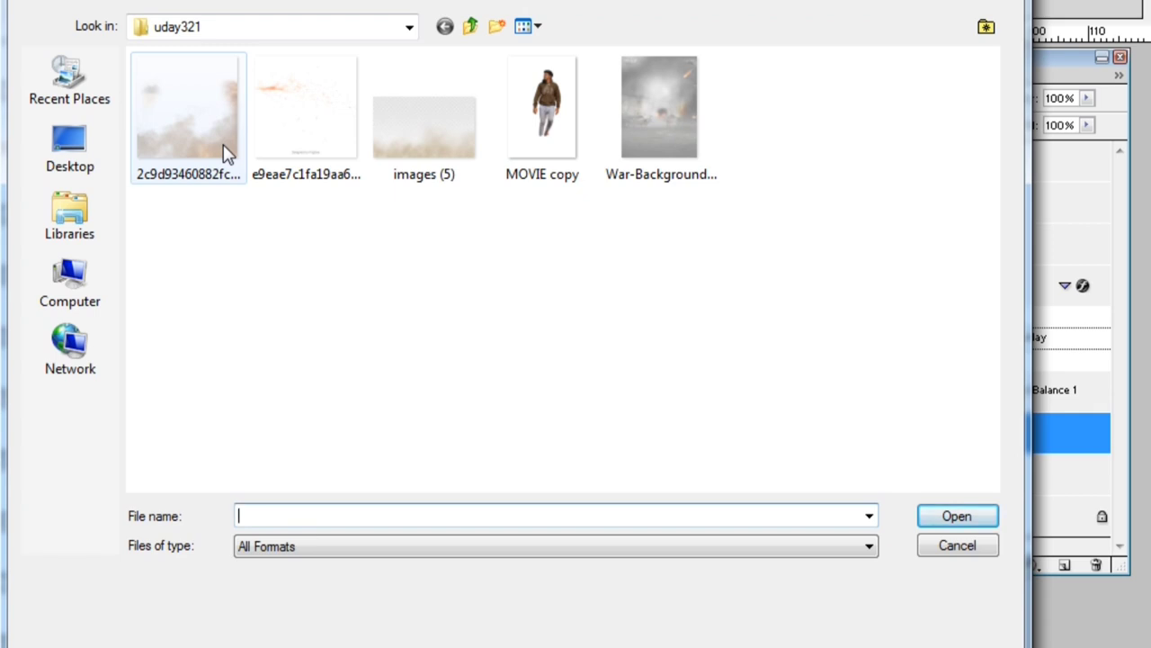
left_click_drag(507, 5, 567, 8)
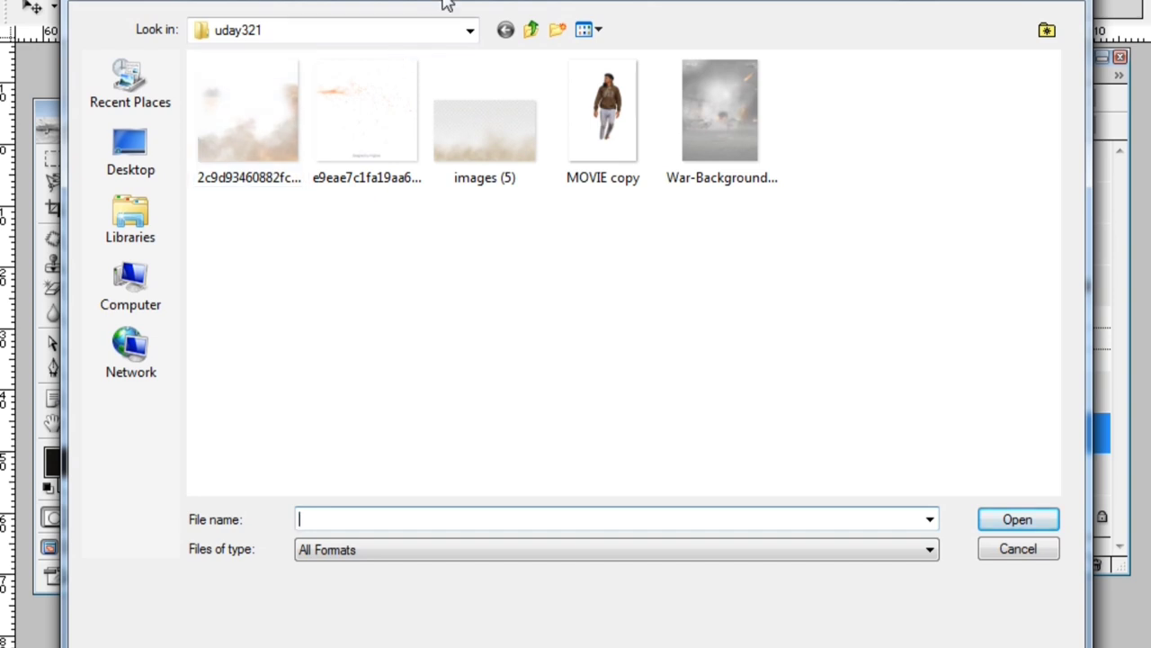
left_click_drag(447, 2, 456, 0)
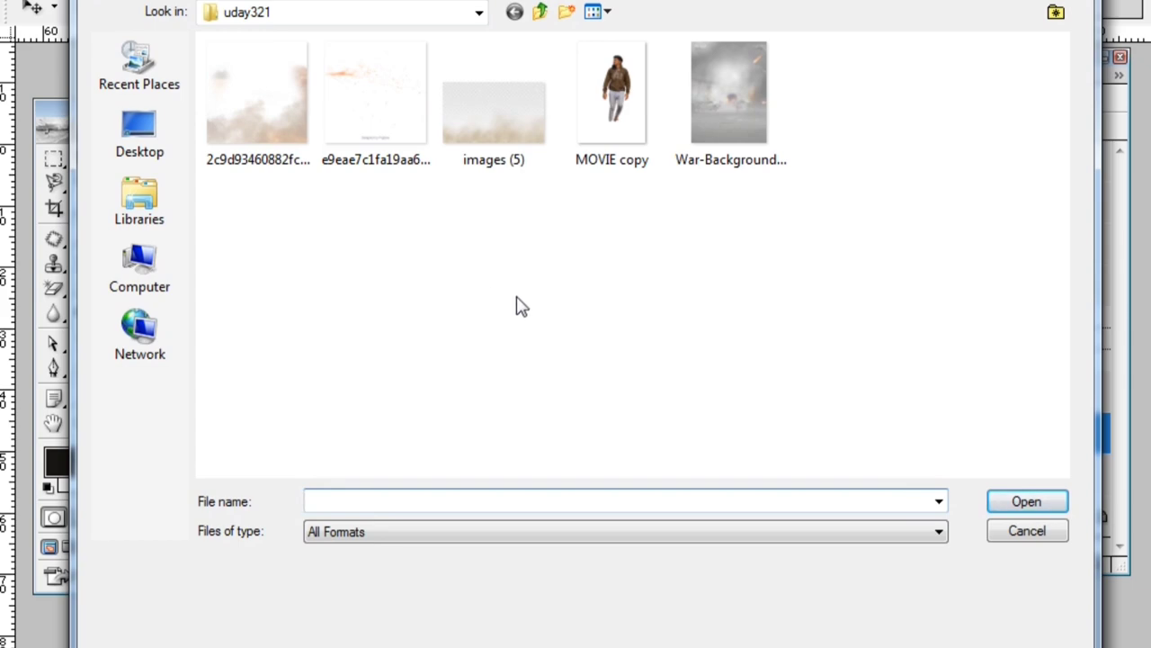
double_click(292, 115)
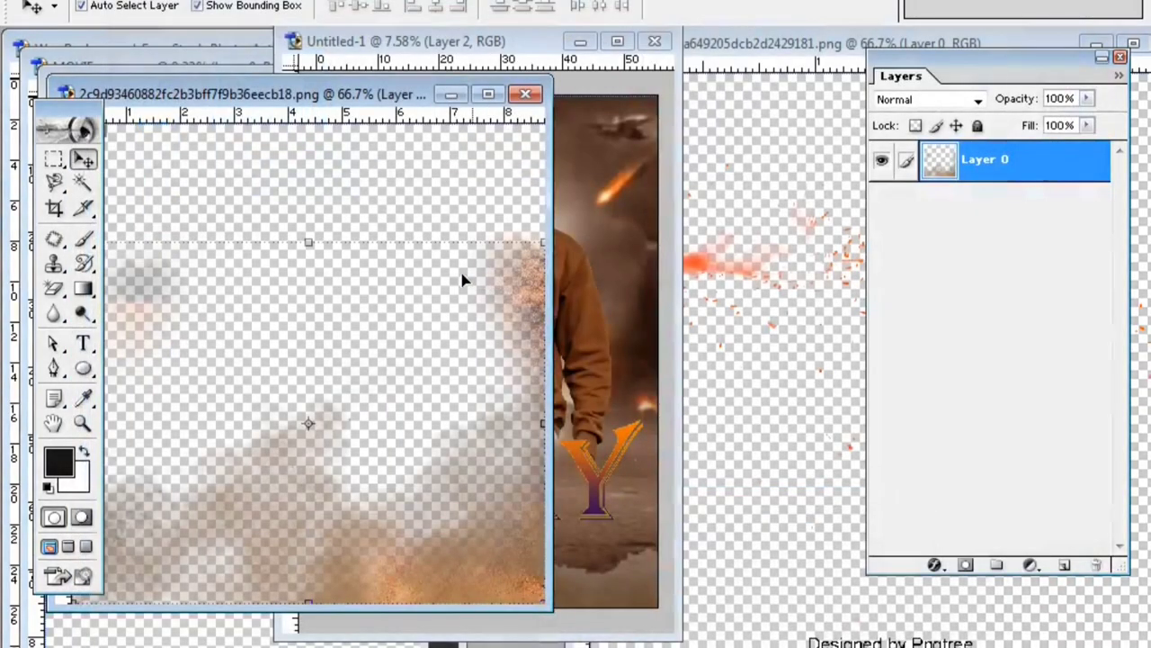
left_click(55, 288)
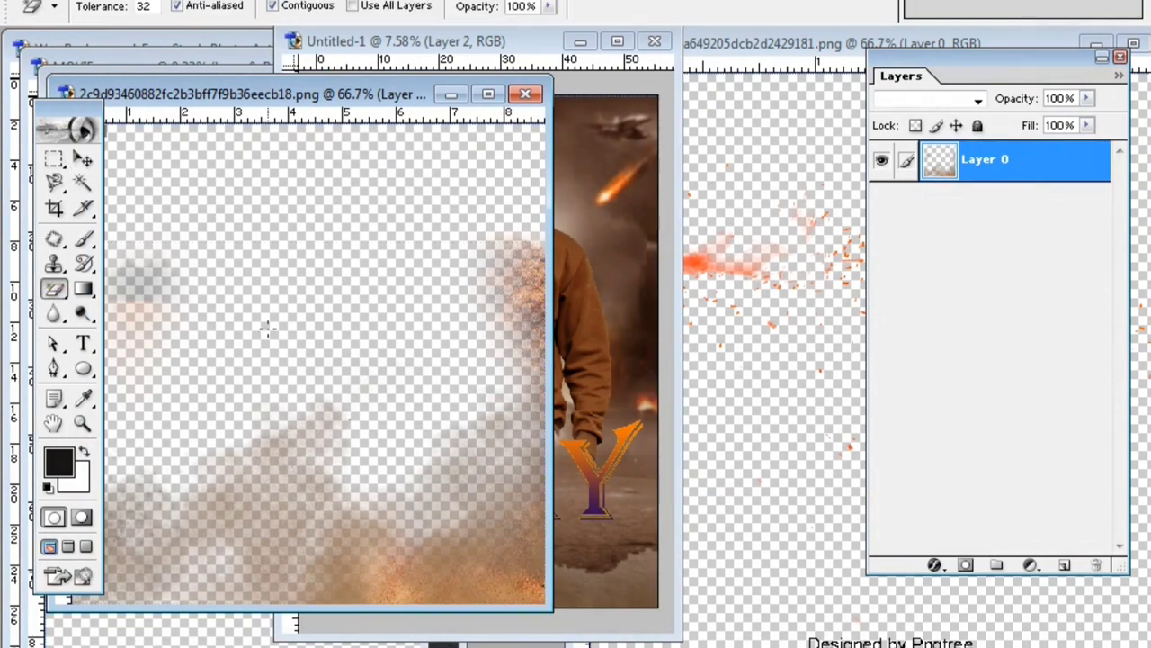
left_click(83, 159)
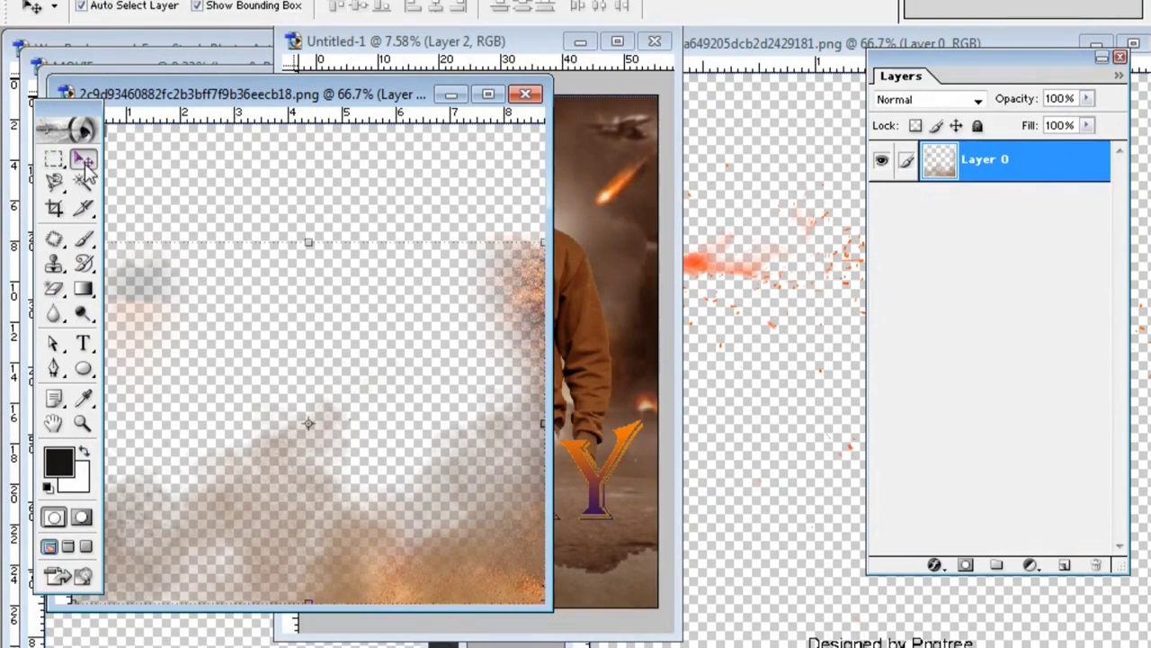
mouse_move(498, 387)
left_mouse_down()
mouse_move(548, 366)
mouse_move(639, 360)
left_mouse_up()
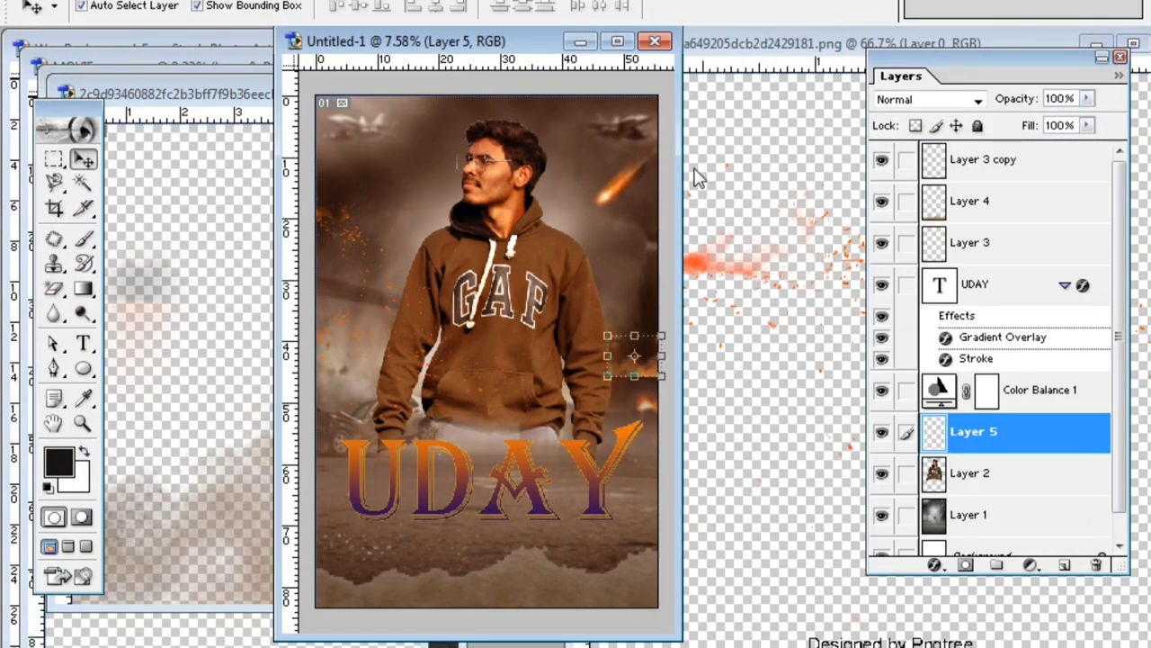
Step: Enlarge the Layer 5 smoke and place it over the man's hoodie
key("f")
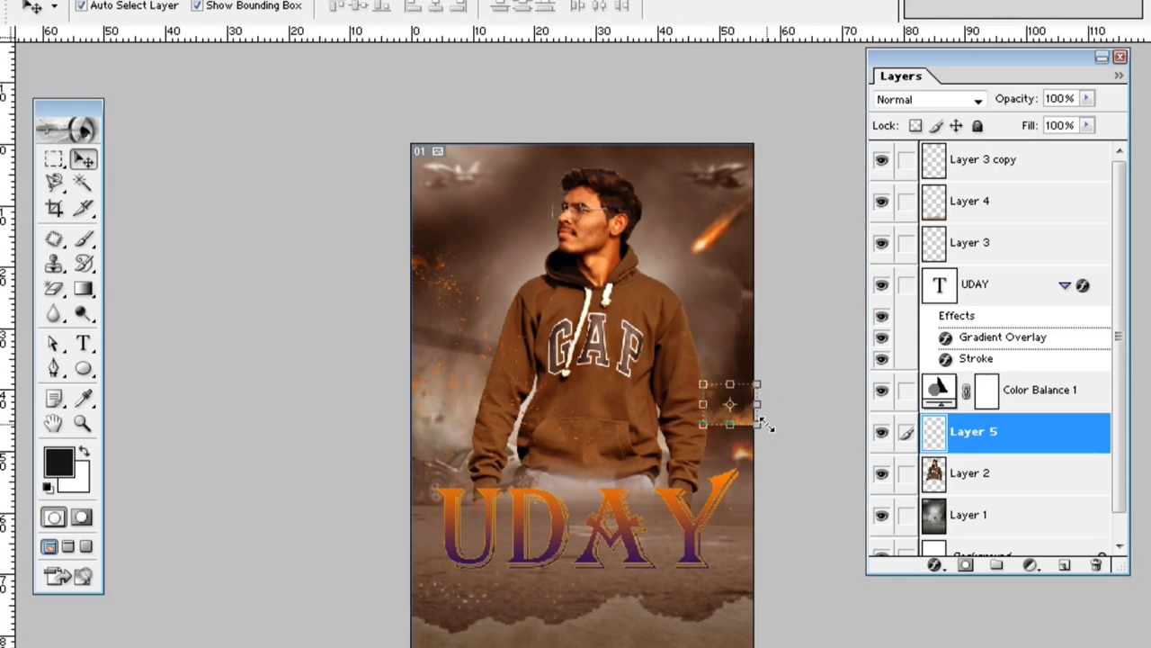
left_click_drag(765, 428, 841, 607)
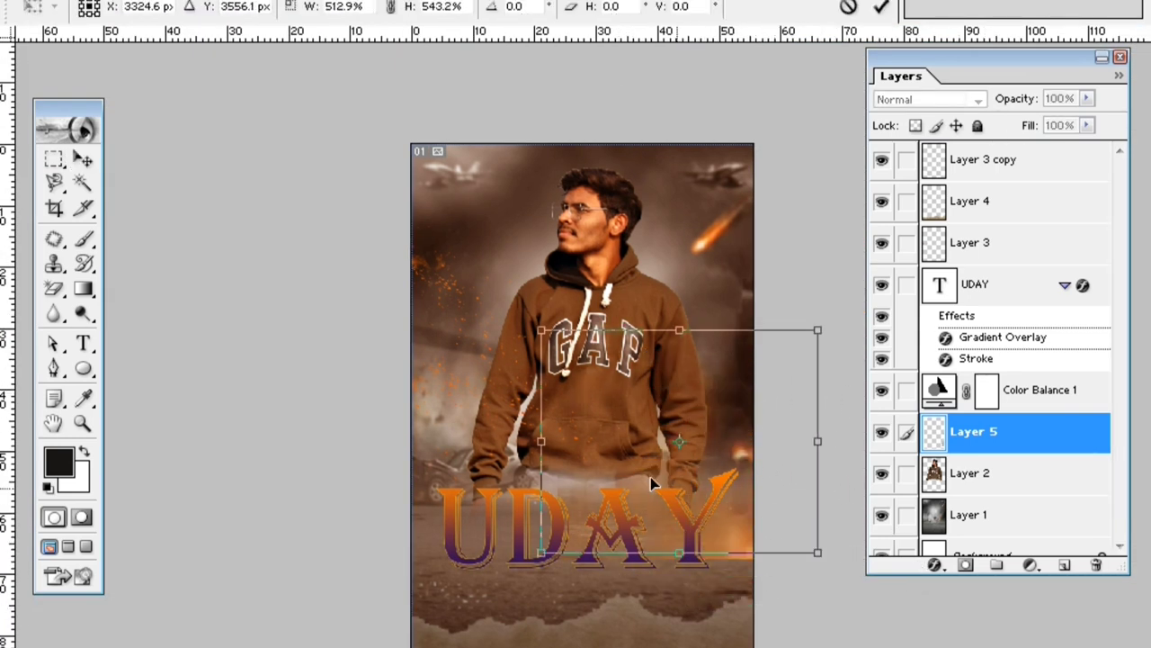
left_click_drag(721, 524, 578, 427)
left_click(87, 158)
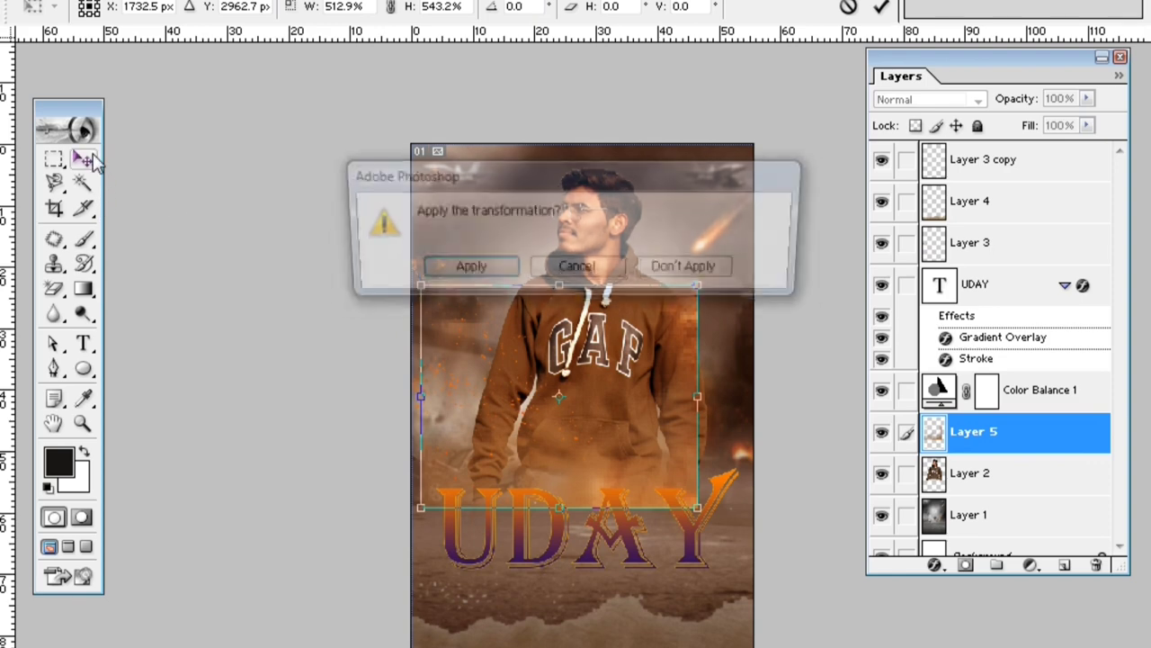
left_click(464, 269)
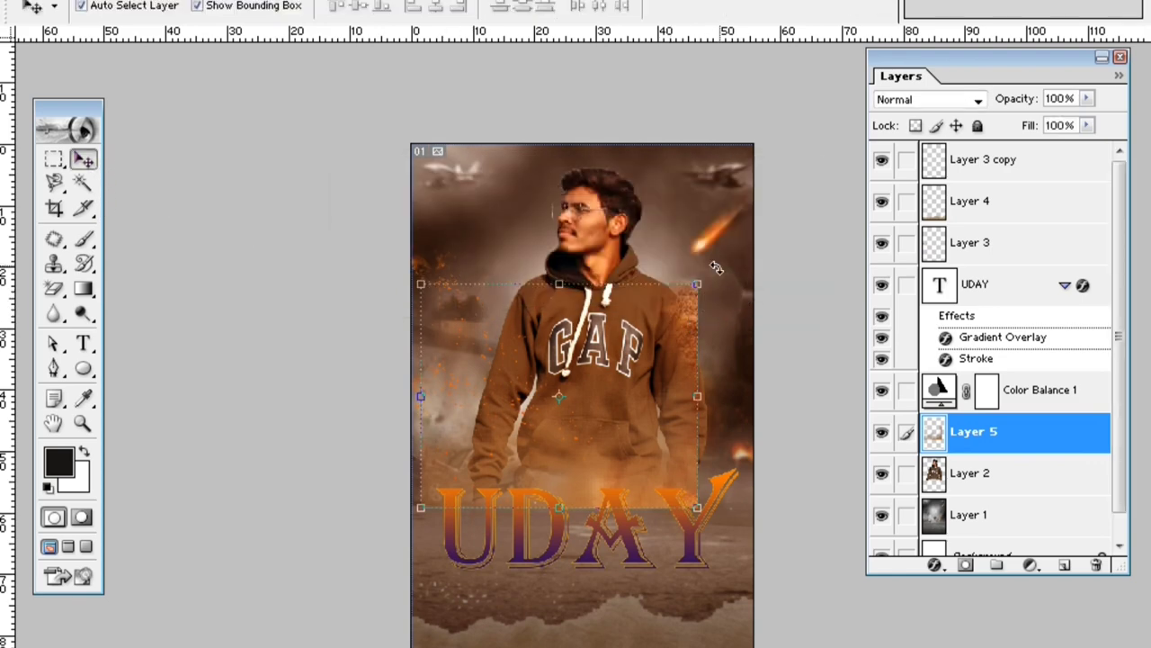
Step: Rotate, widen and shift the smoke diagonally across the lower right behind UDAY's right end
mouse_move(710, 268)
left_mouse_down()
mouse_move(771, 537)
mouse_move(803, 502)
left_mouse_up()
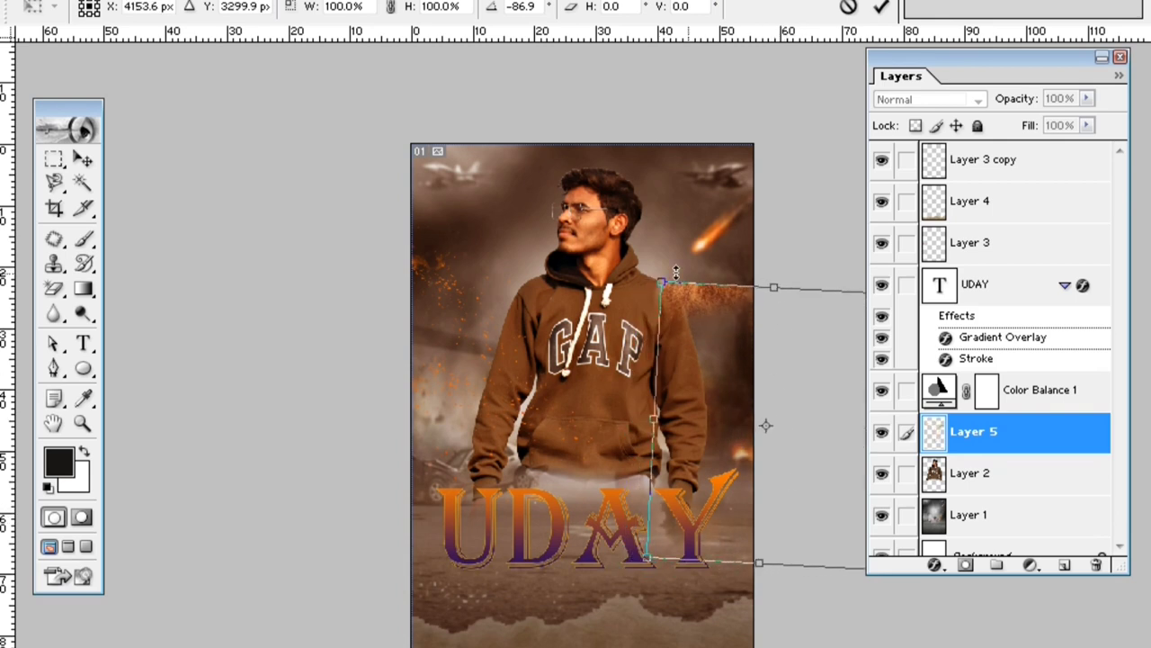
left_click_drag(652, 272, 861, 285)
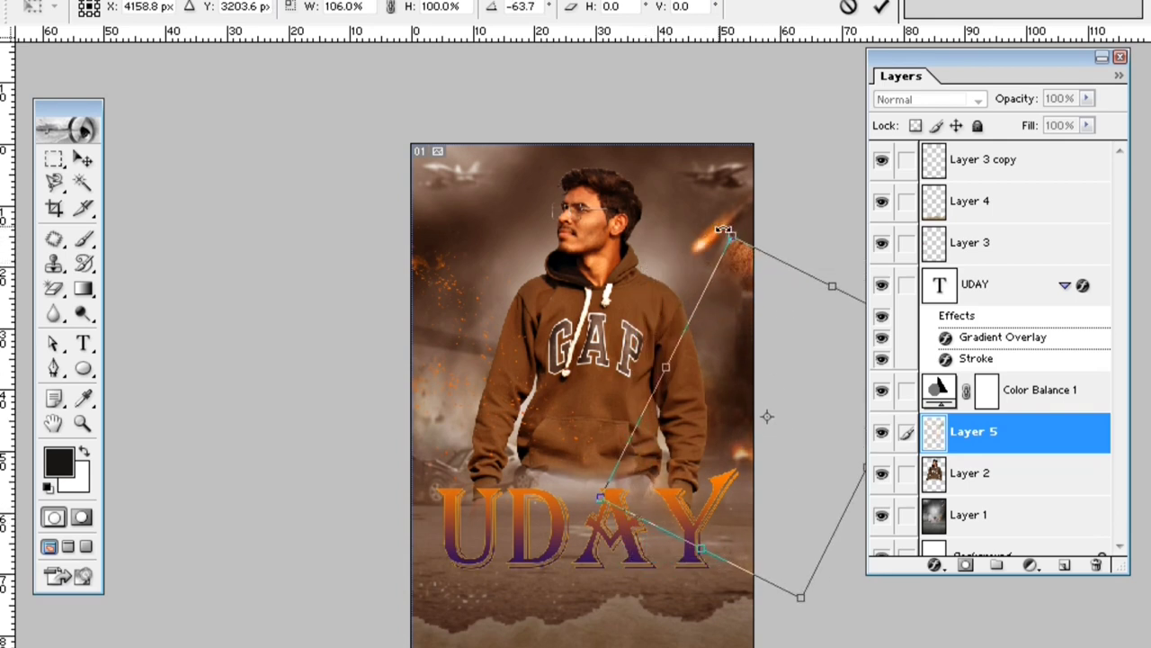
left_click_drag(731, 354, 586, 385)
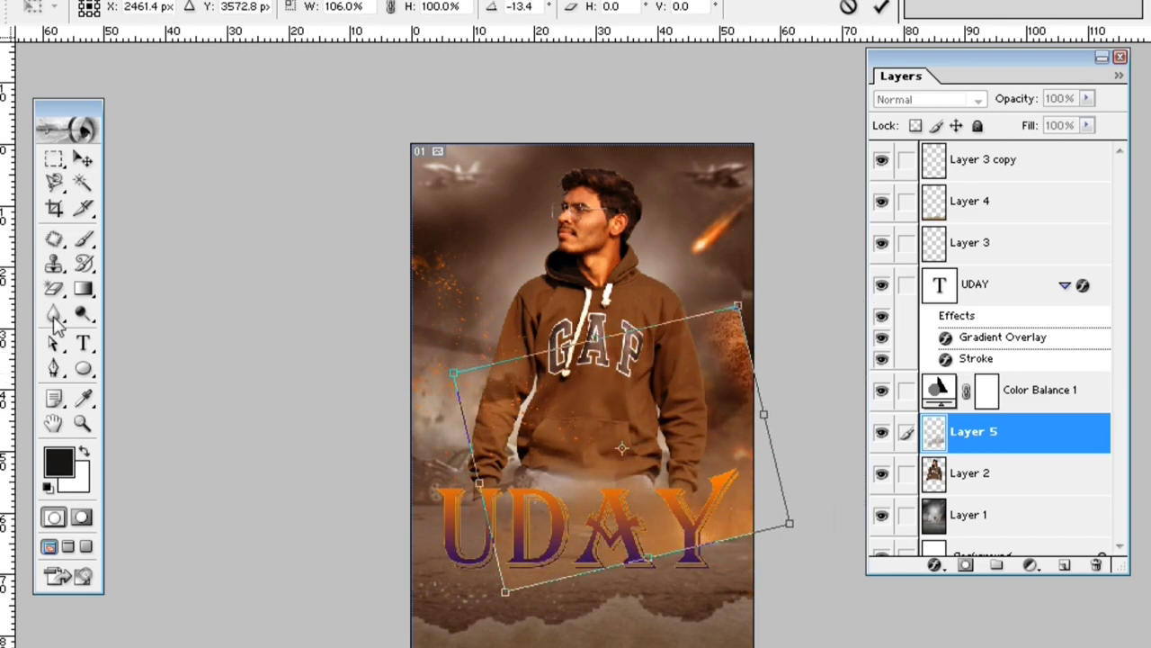
left_click(83, 158)
key("Return")
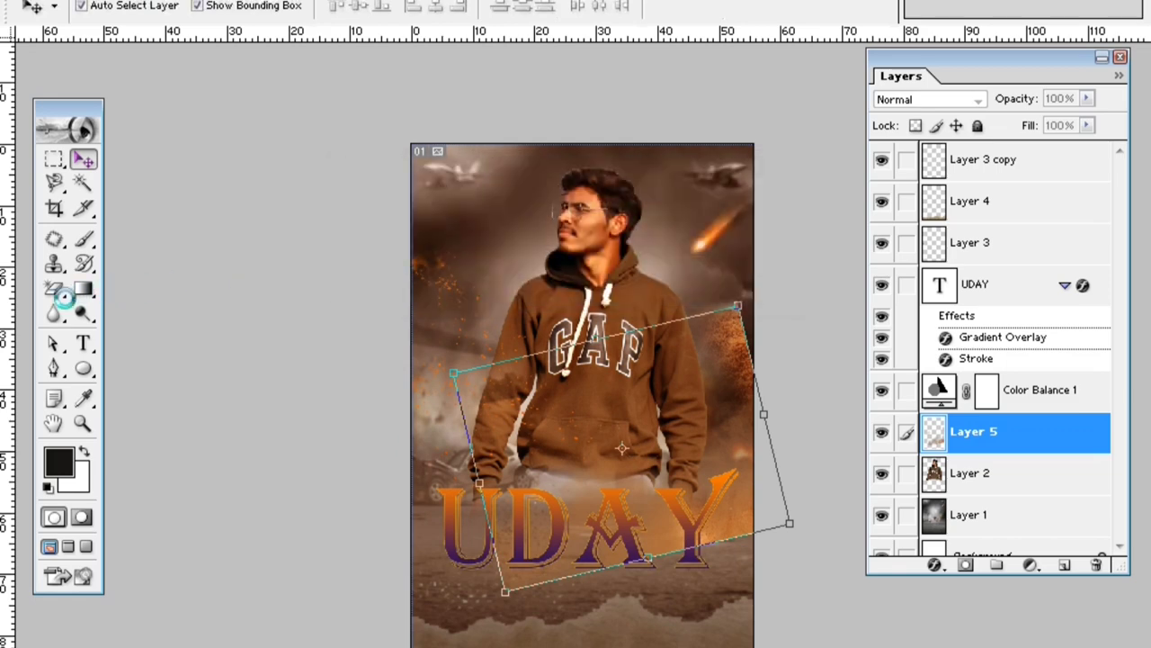
left_click(54, 288)
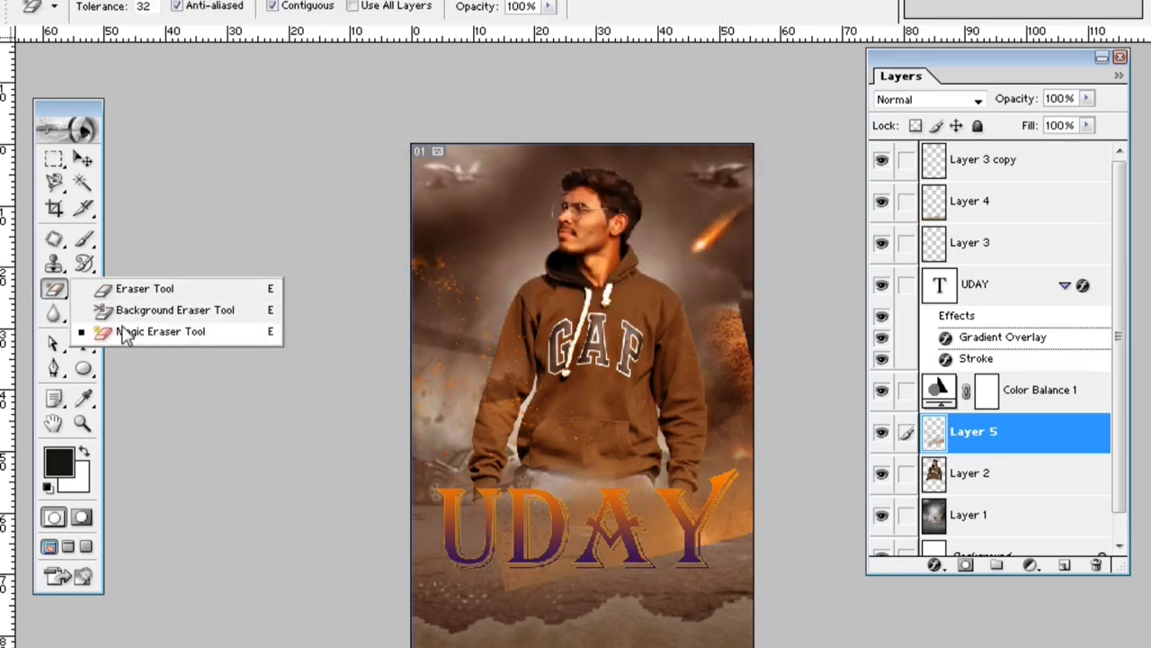
Step: Erase the orange glow right of the Y with a 496 px soft eraser at 62% opacity
left_click(135, 289)
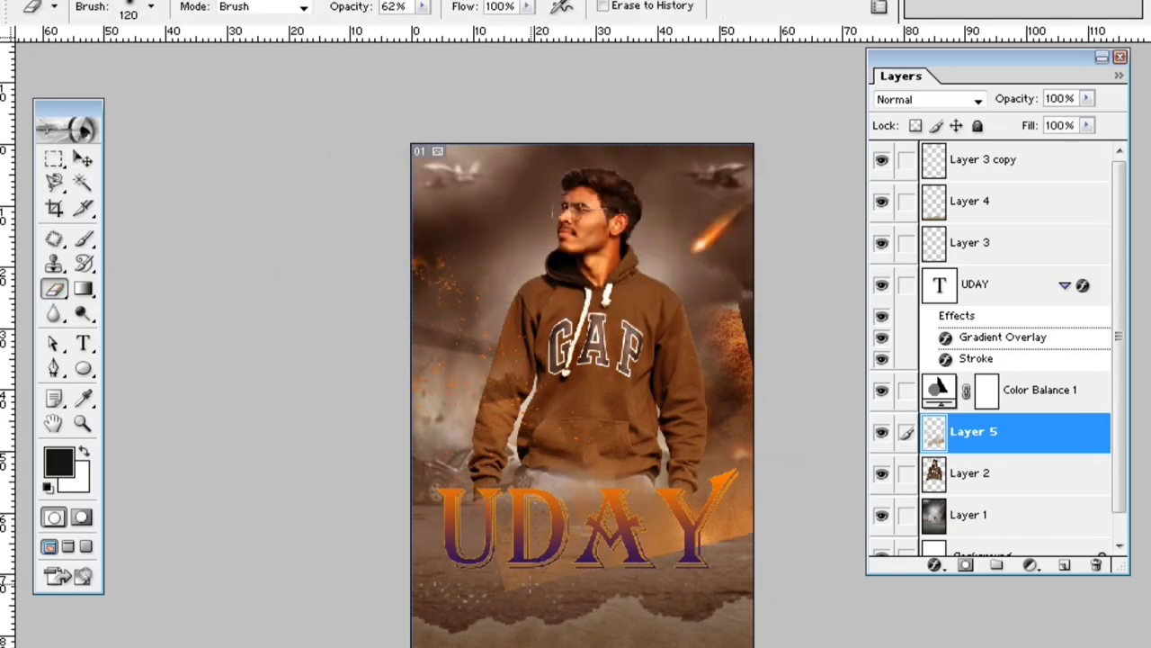
right_click(526, 288)
left_click_drag(665, 332, 743, 332)
key("Return")
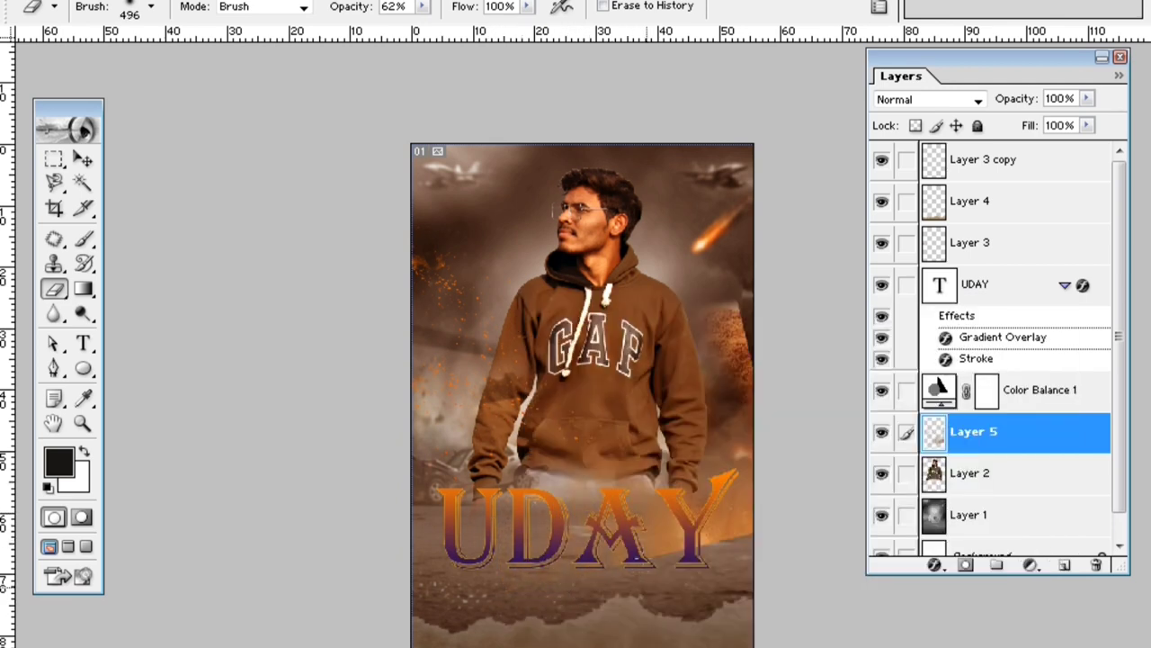
mouse_move(653, 520)
left_mouse_down()
mouse_move(677, 533)
mouse_move(747, 526)
mouse_move(771, 483)
mouse_move(764, 506)
mouse_move(730, 454)
left_mouse_up()
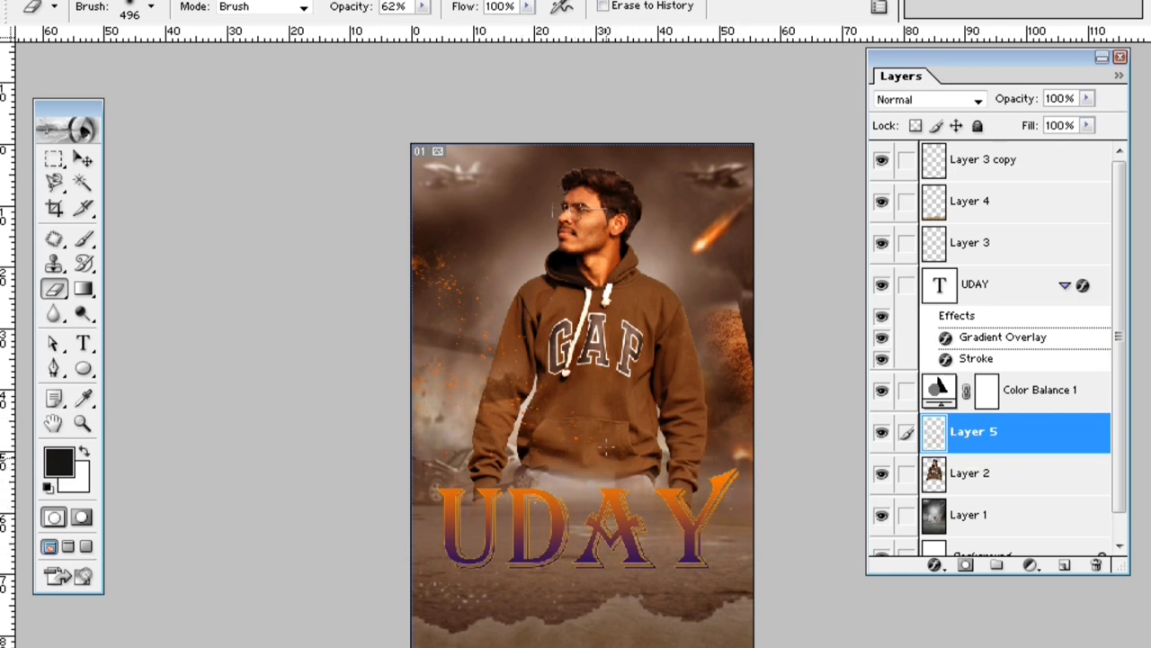
left_click(82, 159)
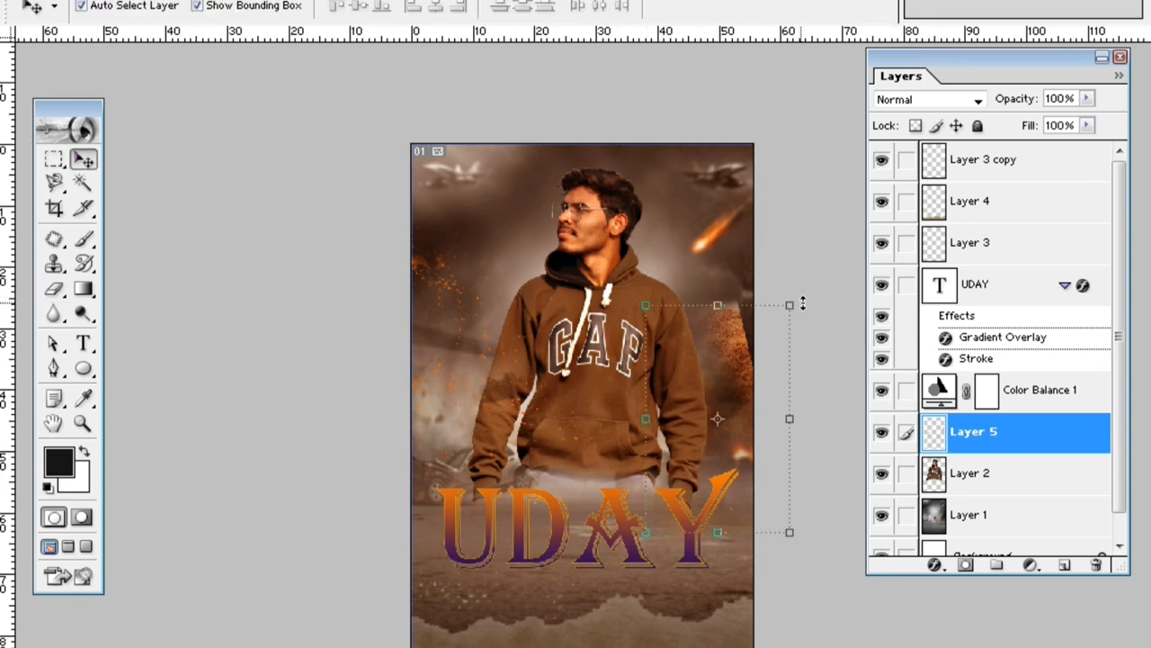
Step: Rotate the Layer 5 dust overlay about 7 degrees and apply the transform
left_click_drag(801, 290, 829, 302)
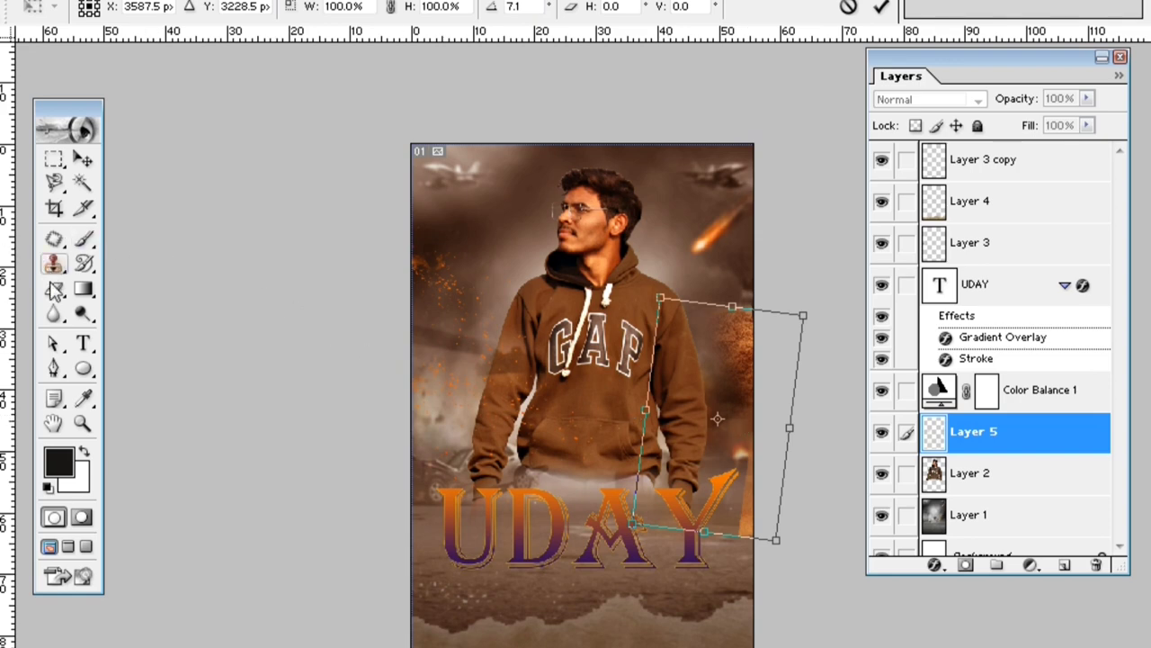
left_click(54, 289)
left_click(466, 274)
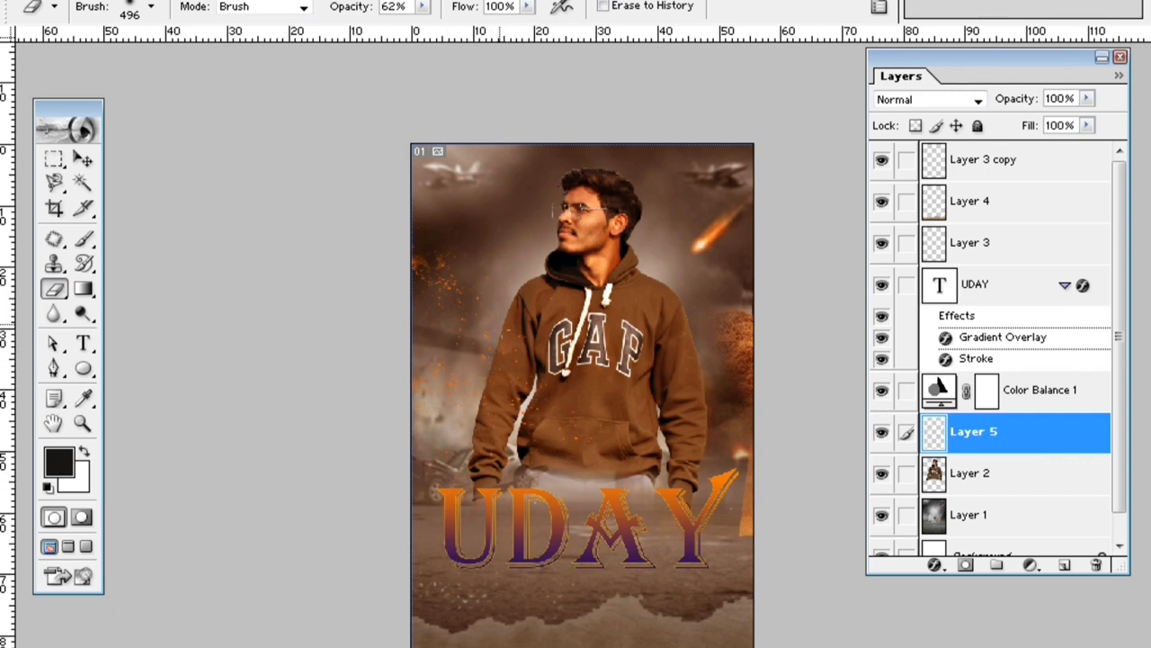
Step: Erase the leftover orange dust patch at the poster's right edge
left_click_drag(765, 503, 757, 477)
left_click_drag(757, 519, 757, 514)
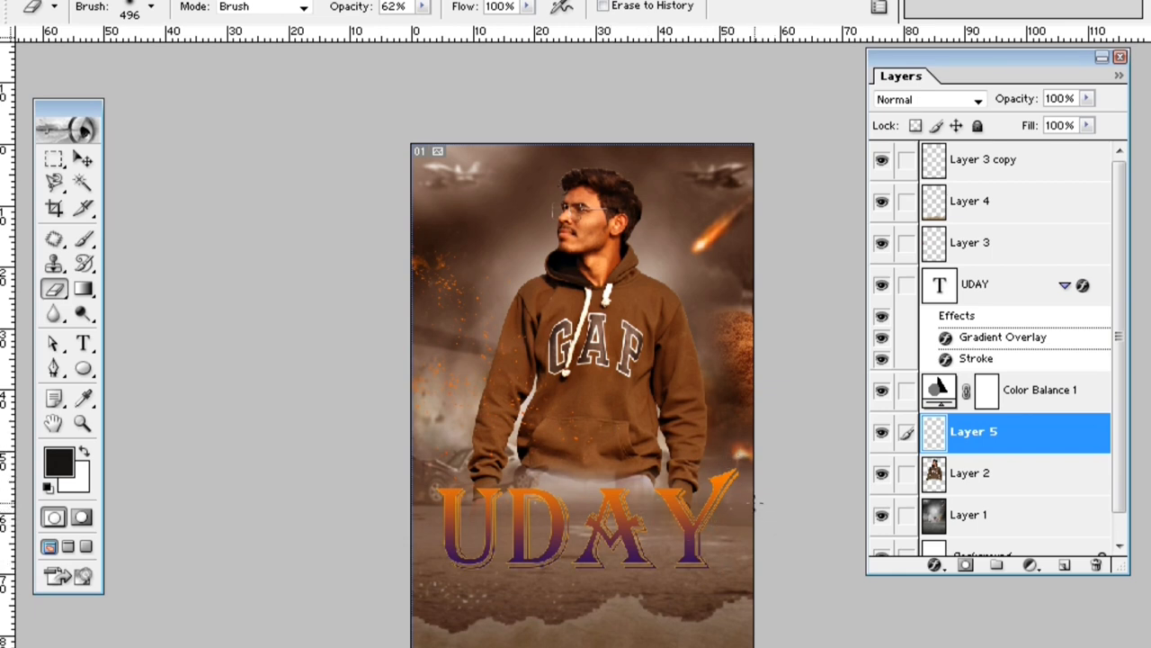
left_click(82, 159)
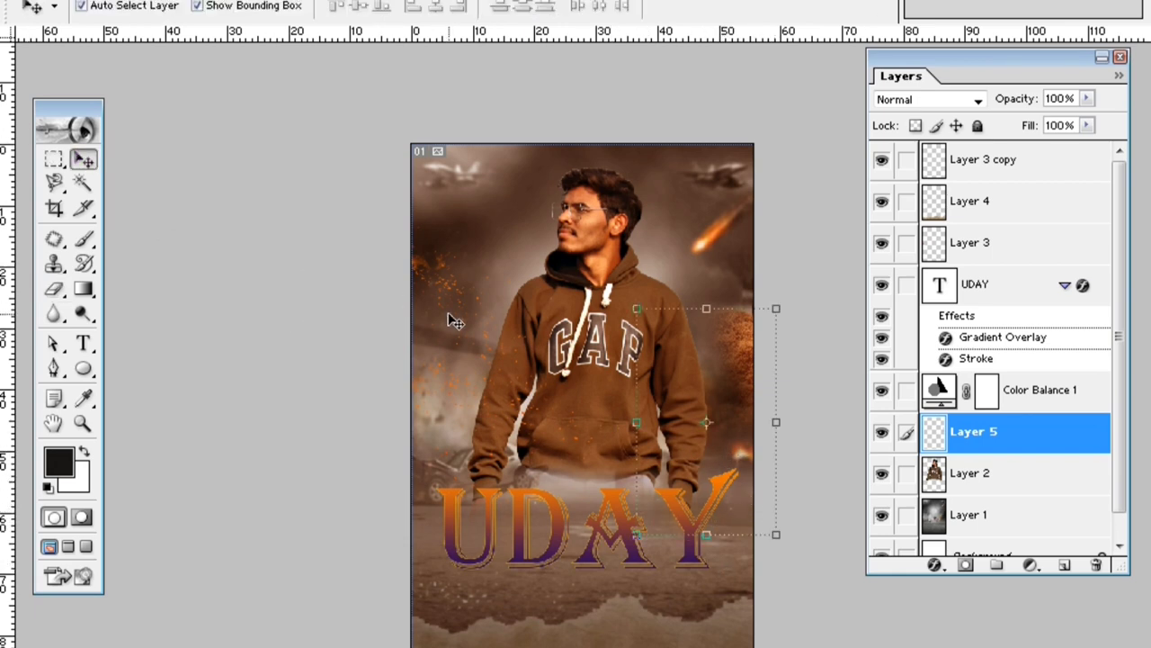